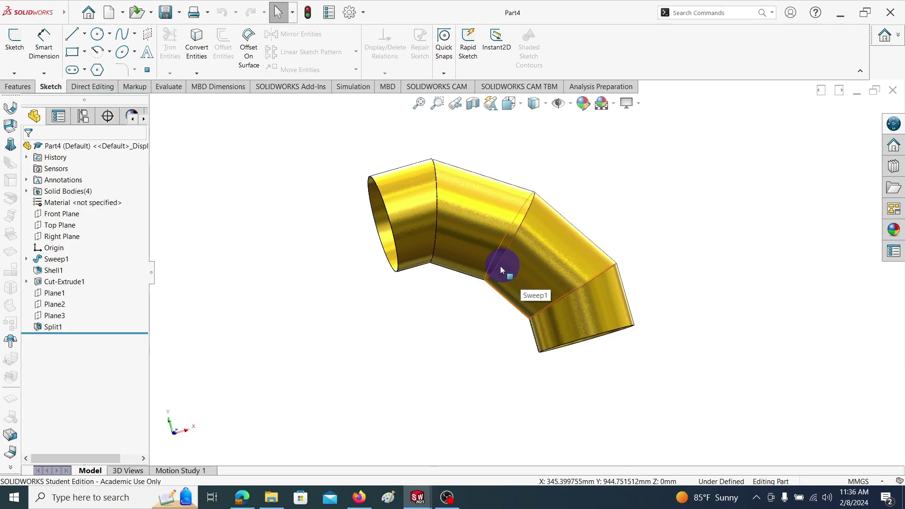
- Examine the segmented pipe elbow from several angles and its flat-pattern drawing of Part 3 and Part 1
{"action": "middle_click_drag", "start_coordinate": [432, 277], "coordinate": [423, 194]}
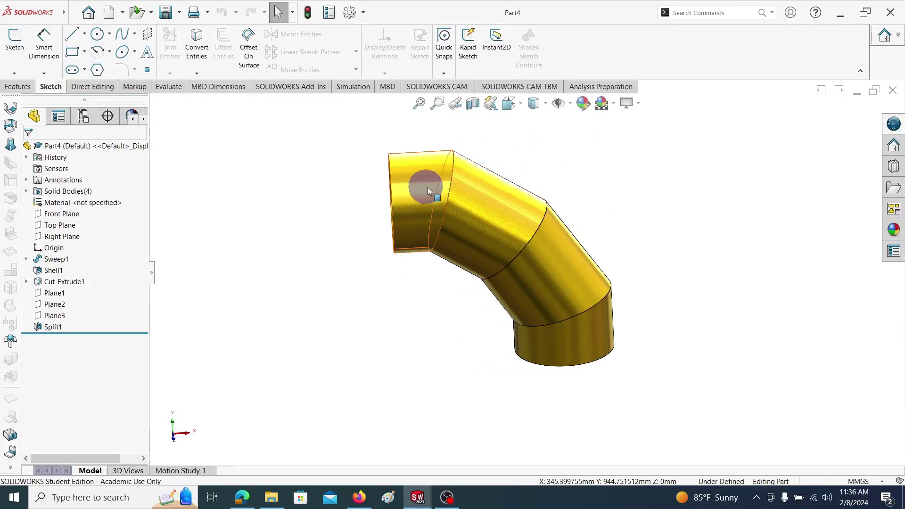
{"action": "middle_click_drag", "start_coordinate": [581, 327], "coordinate": [358, 229]}
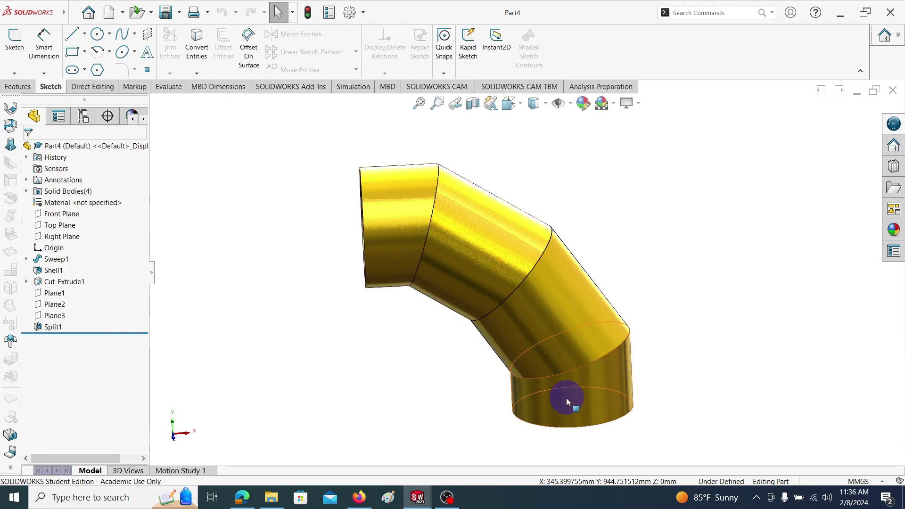
{"action": "scroll", "coordinate": [525, 224], "scroll_direction": "up", "scroll_amount": 2}
{"action": "scroll", "coordinate": [530, 217], "scroll_direction": "down", "scroll_amount": 1}
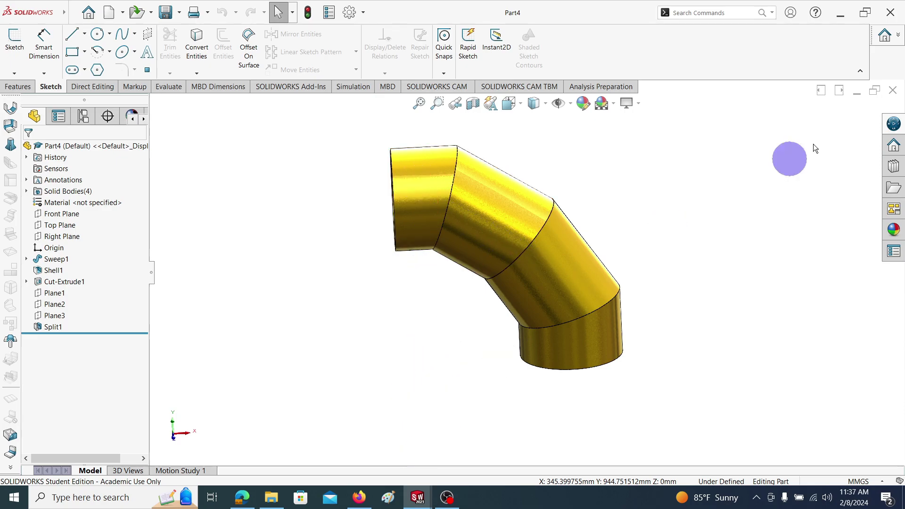
{"action": "left_click", "coordinate": [857, 92]}
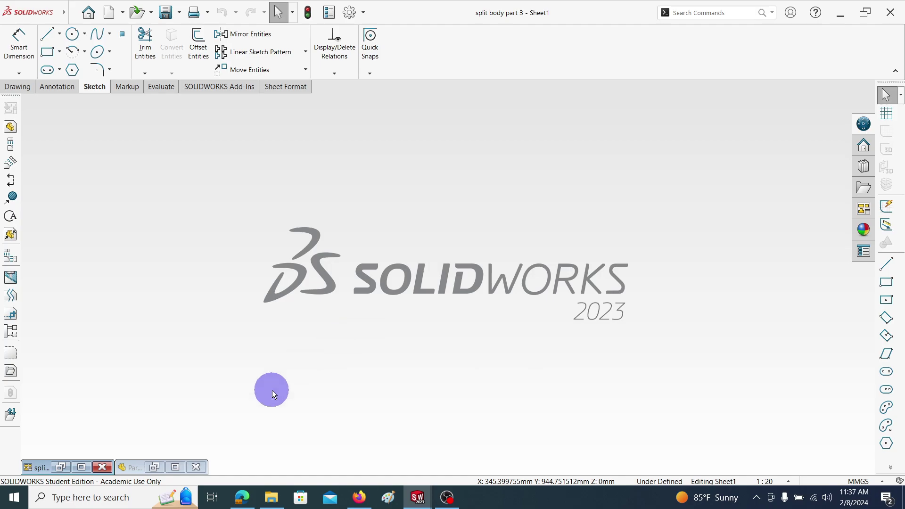
{"action": "left_click", "coordinate": [81, 468]}
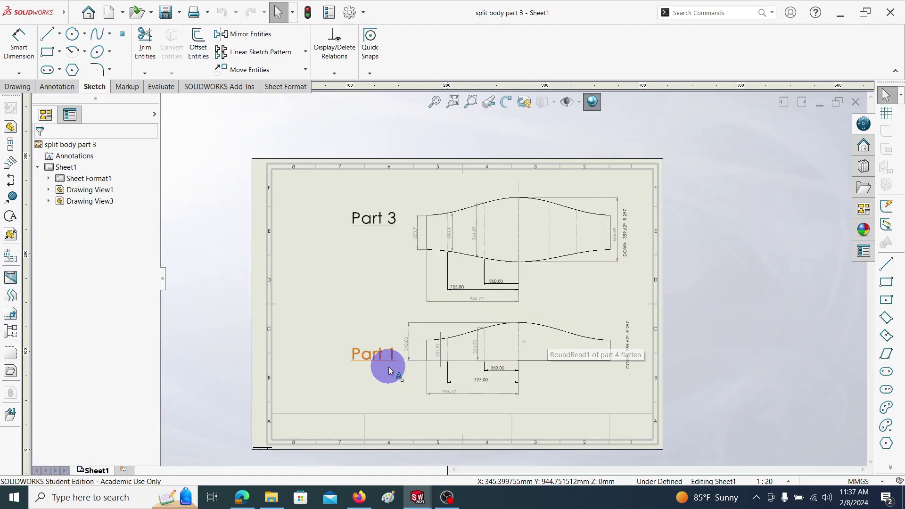
{"action": "scroll", "coordinate": [526, 280], "scroll_direction": "down", "scroll_amount": 2}
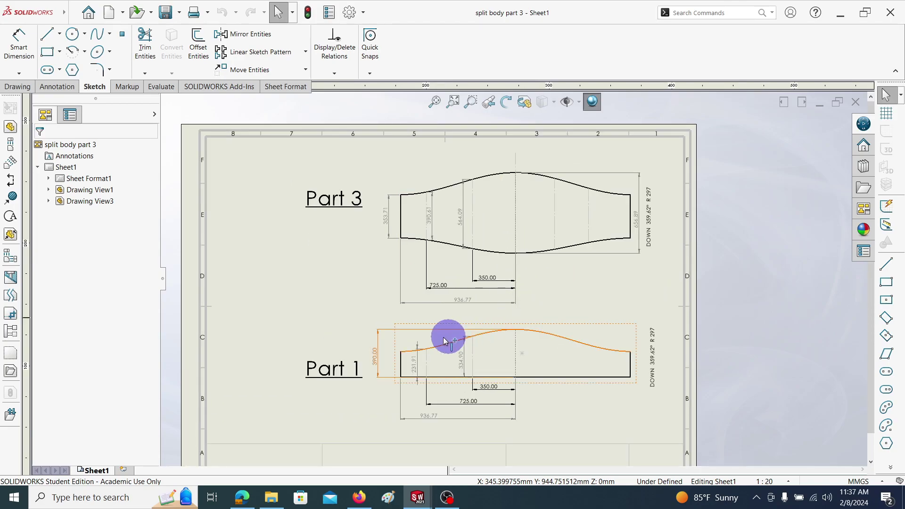
{"action": "scroll", "coordinate": [384, 191], "scroll_direction": "down", "scroll_amount": 1}
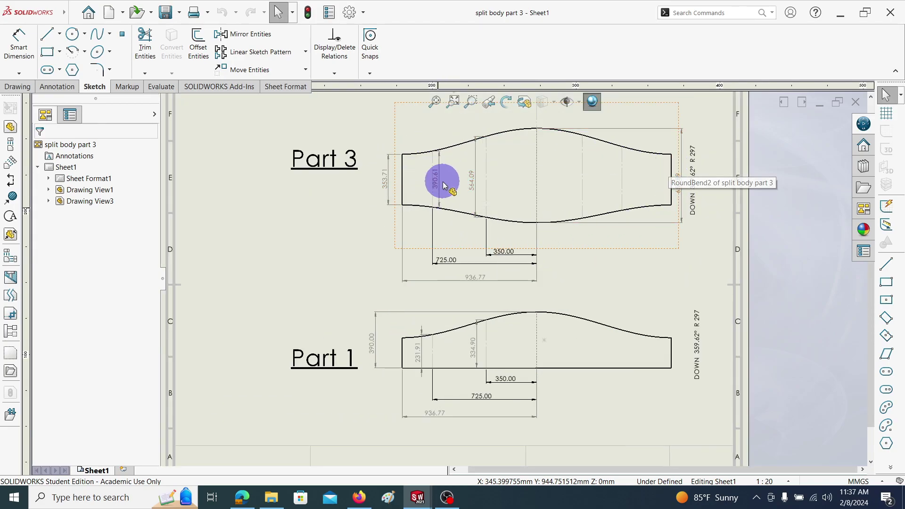
{"action": "key", "text": "f"}
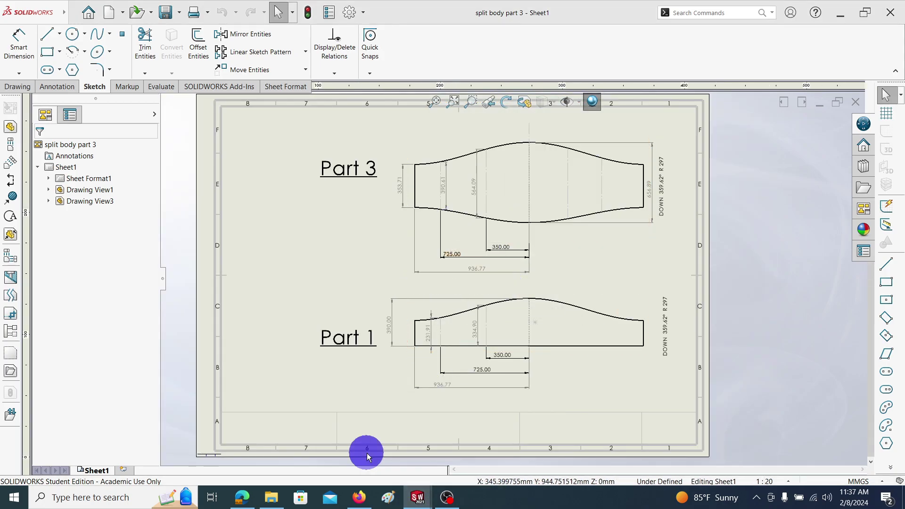
{"action": "key", "text": "ctrl+Tab"}
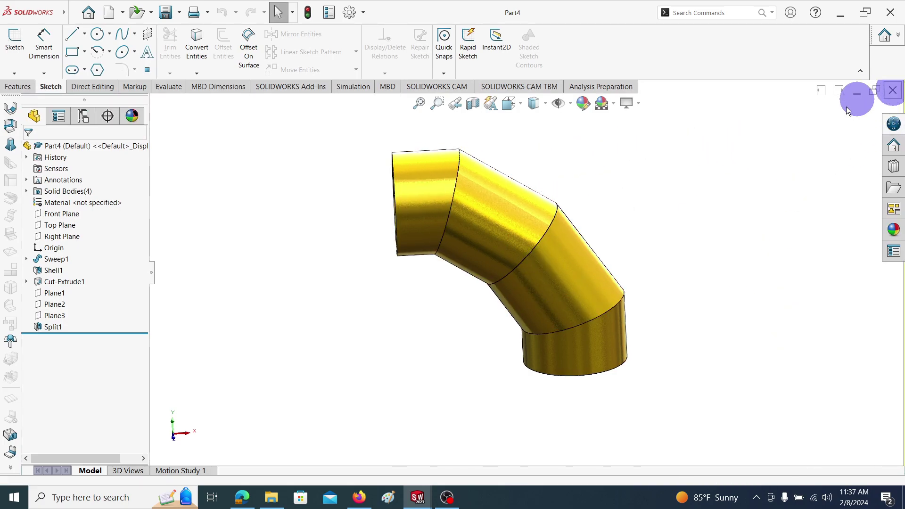
- Close the elbow model and its flat-pattern drawing, and create a new part document
{"action": "left_click", "coordinate": [892, 91]}
{"action": "left_click", "coordinate": [855, 103]}
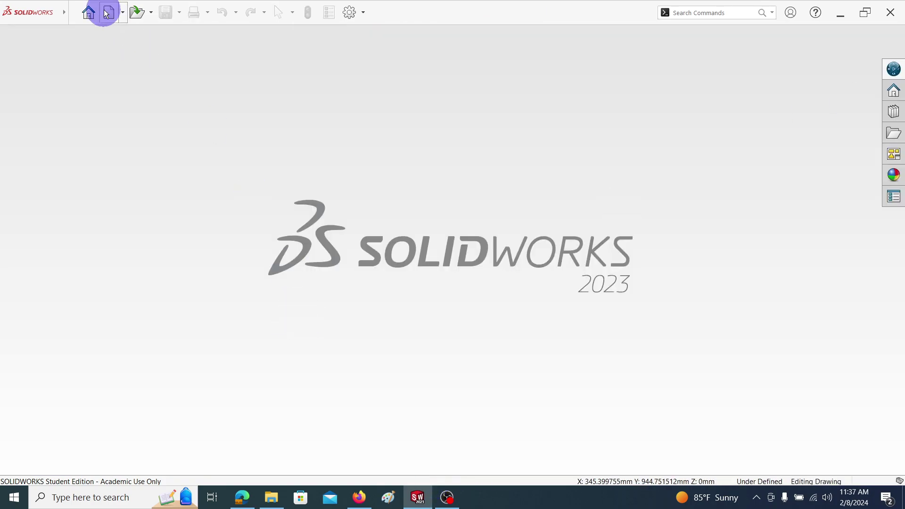
{"action": "left_click", "coordinate": [110, 15]}
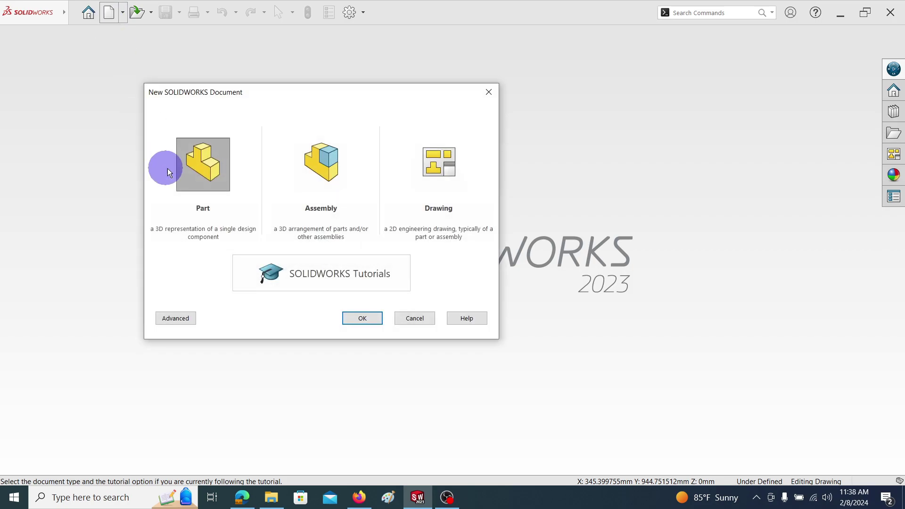
{"action": "left_click", "coordinate": [358, 318]}
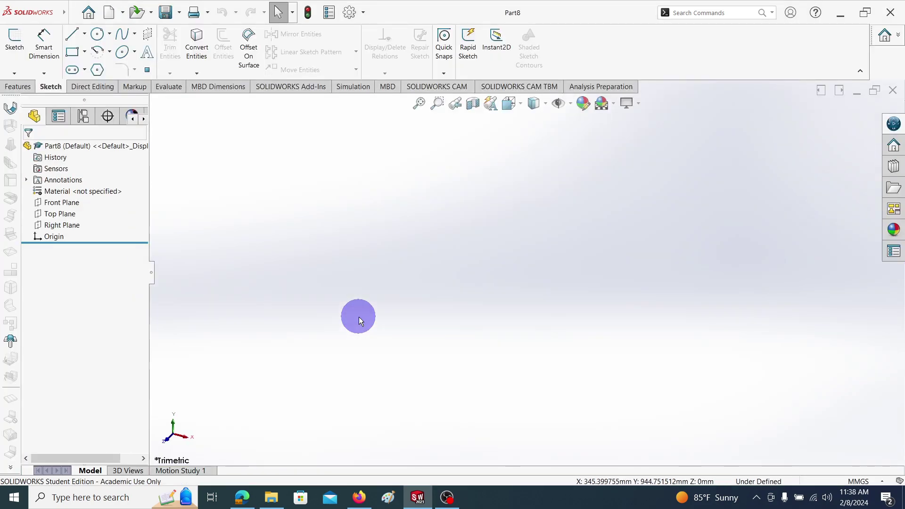
- Sketch a construction circle of about 87 mm radius on the Front Plane, centred on the origin
{"action": "left_click", "coordinate": [69, 204]}
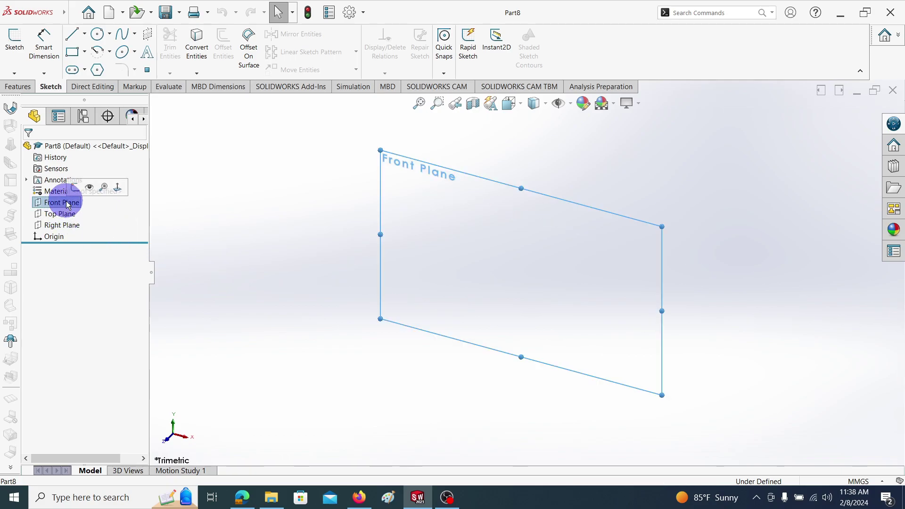
{"action": "left_click", "coordinate": [75, 188]}
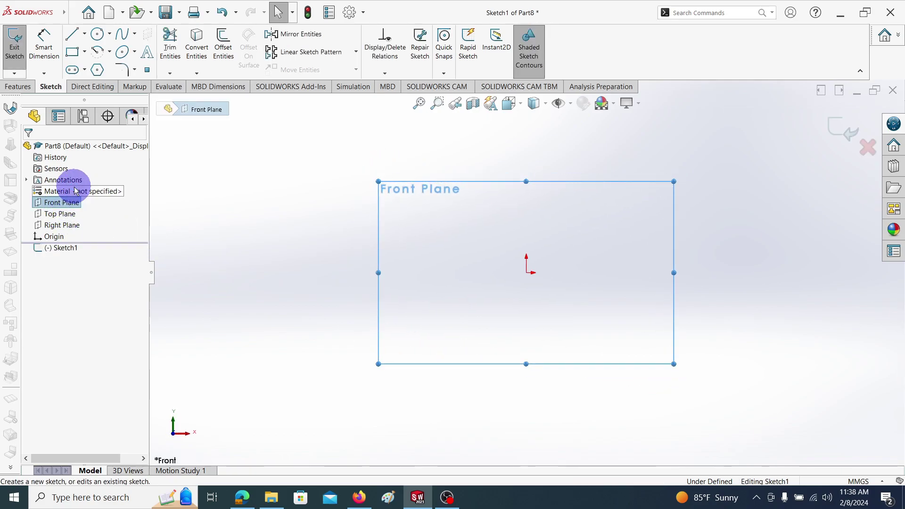
{"action": "left_click", "coordinate": [98, 35]}
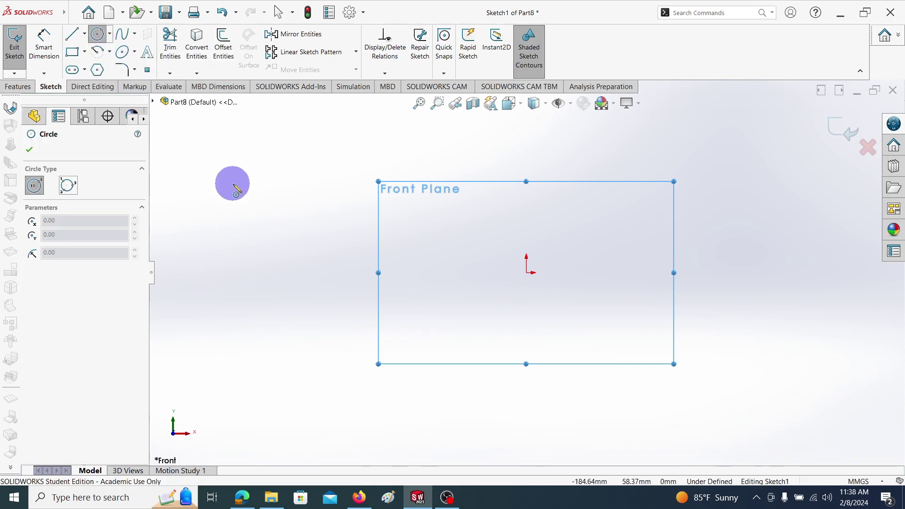
{"action": "left_click", "coordinate": [526, 272]}
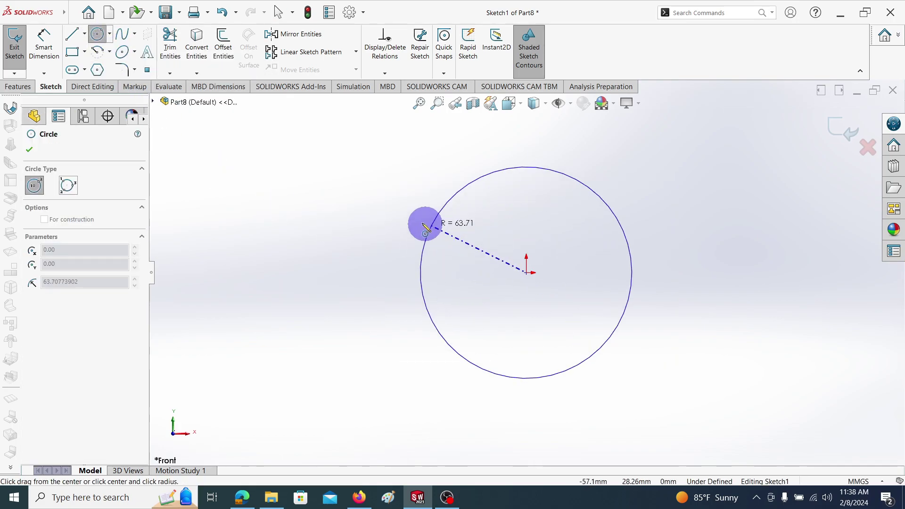
{"action": "left_click", "coordinate": [394, 217]}
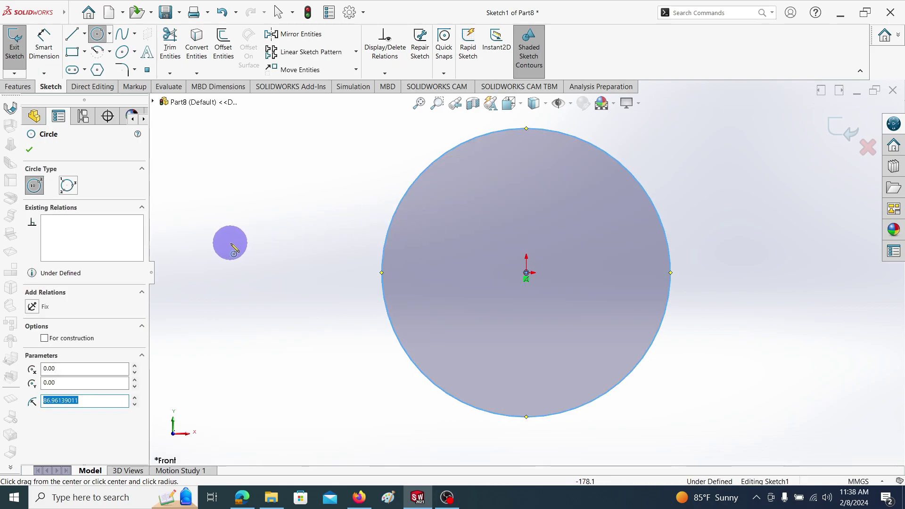
{"action": "left_click", "coordinate": [45, 338]}
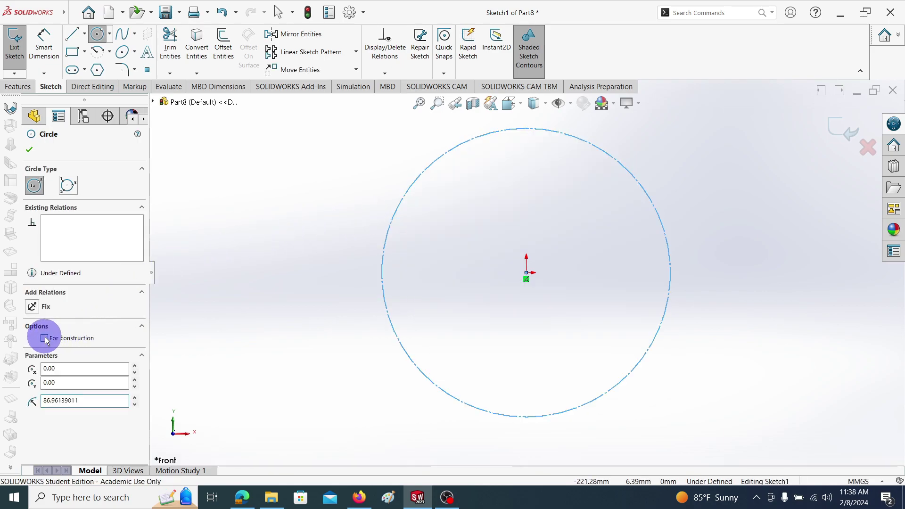
{"action": "left_click", "coordinate": [30, 150]}
- Draw a horizontal and a vertical centerline from the origin to the circle's rightmost and topmost points
{"action": "left_click", "coordinate": [86, 35]}
{"action": "left_click", "coordinate": [93, 62]}
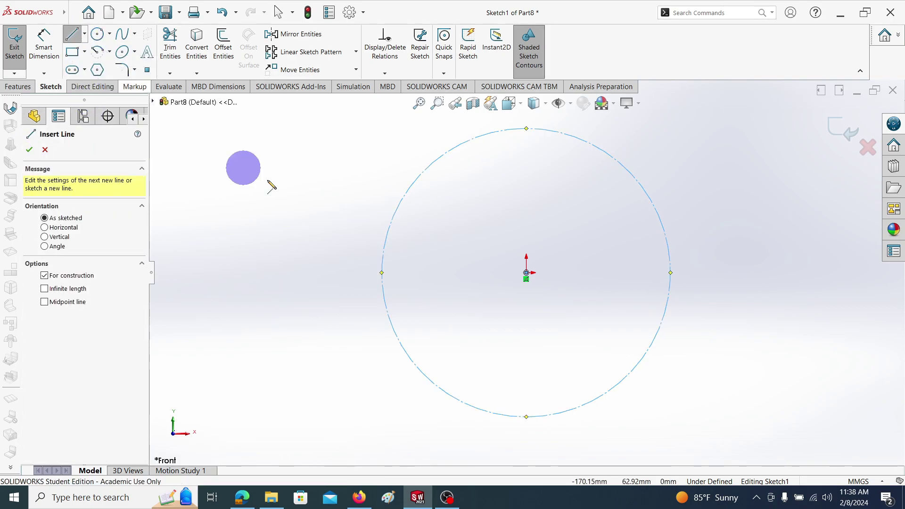
{"action": "left_click", "coordinate": [526, 272]}
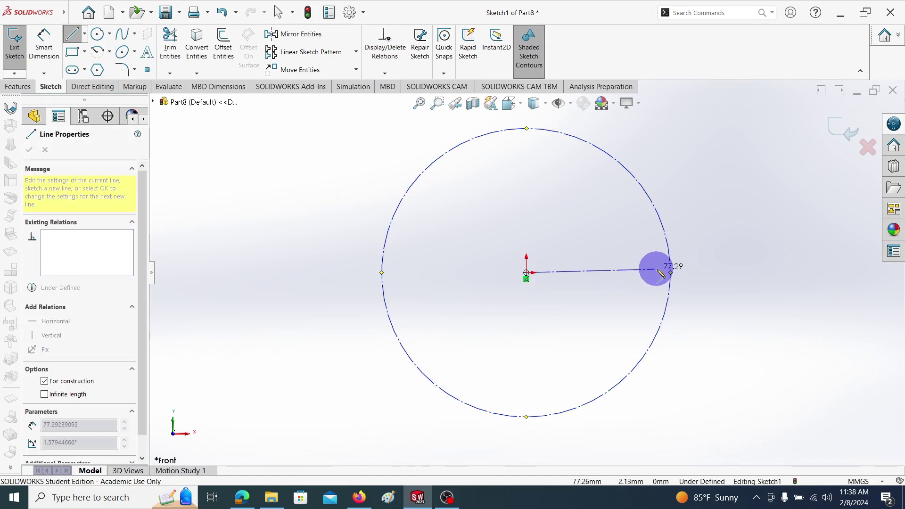
{"action": "left_click", "coordinate": [670, 273]}
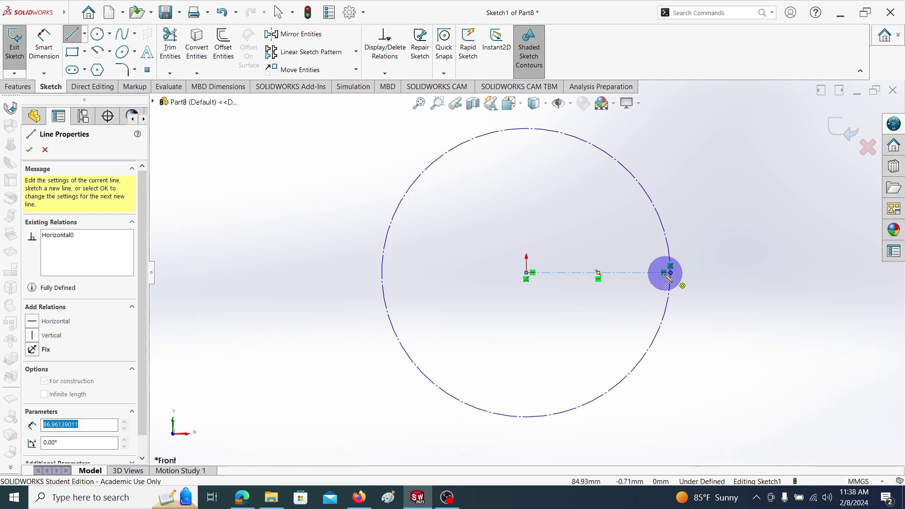
{"action": "left_click", "coordinate": [526, 272]}
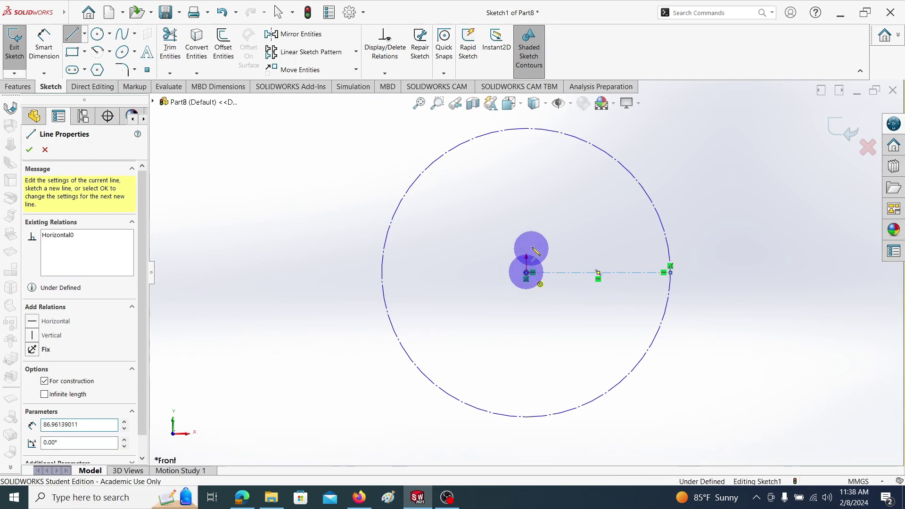
{"action": "left_click", "coordinate": [526, 129]}
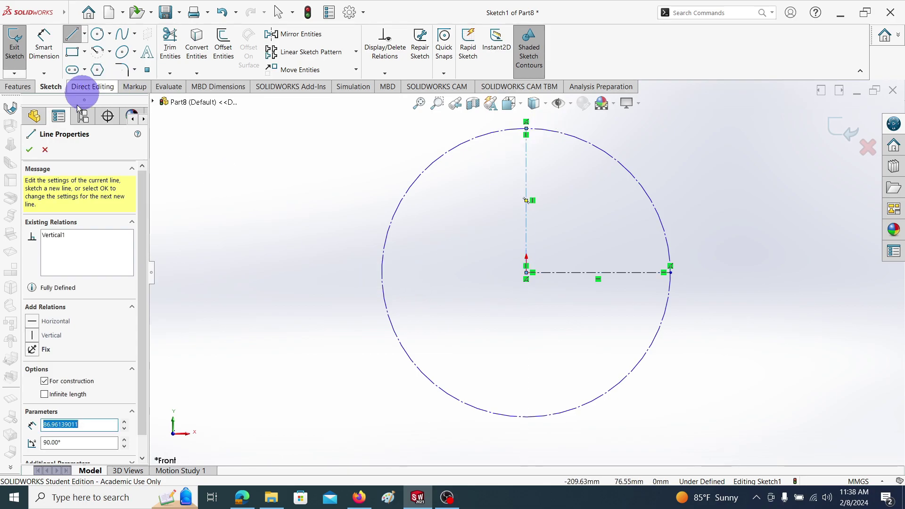
{"action": "left_click", "coordinate": [29, 151]}
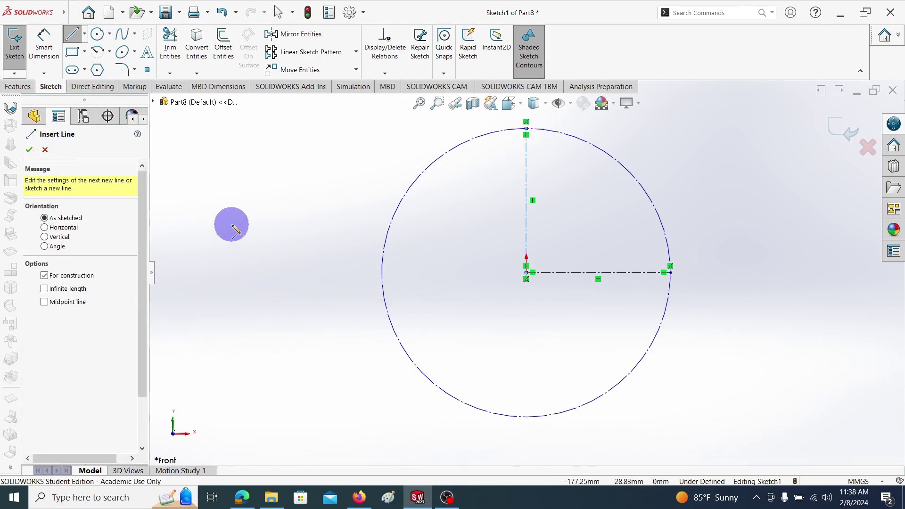
- Trim the construction circle down to the upper-right quarter arc between the two centerlines
{"action": "left_click", "coordinate": [169, 39]}
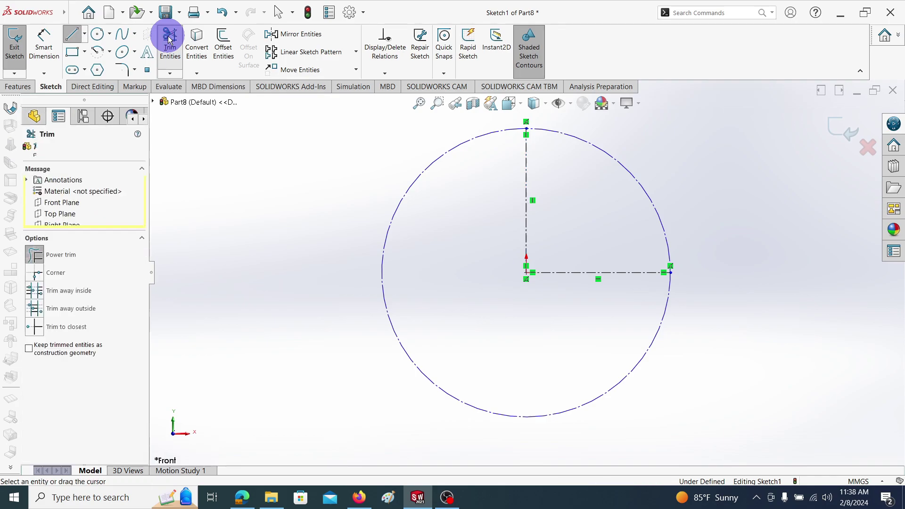
{"action": "left_click_drag", "start_coordinate": [366, 226], "coordinate": [422, 243]}
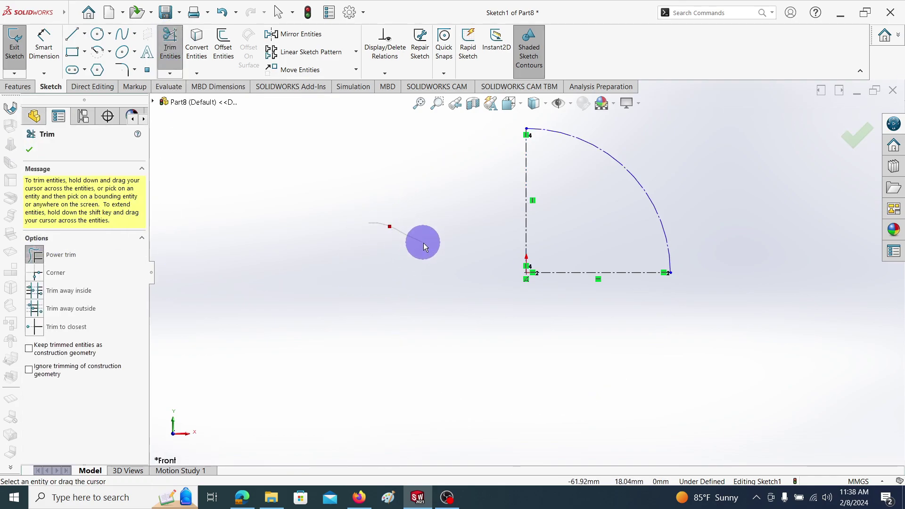
{"action": "left_click", "coordinate": [29, 149]}
- Dimension the horizontal centerline's length and set it to 1000 mm
{"action": "left_click", "coordinate": [41, 52]}
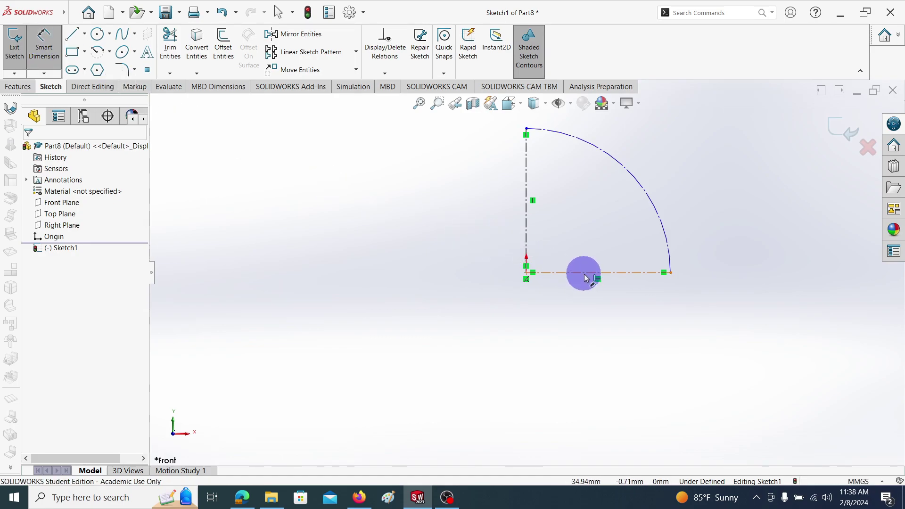
{"action": "left_click", "coordinate": [584, 277]}
{"action": "left_click", "coordinate": [580, 317]}
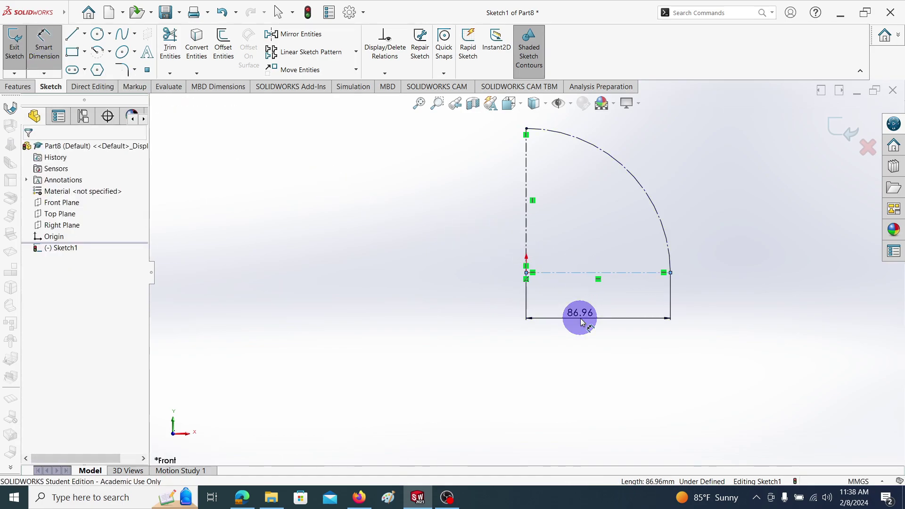
{"action": "type", "text": "100"}
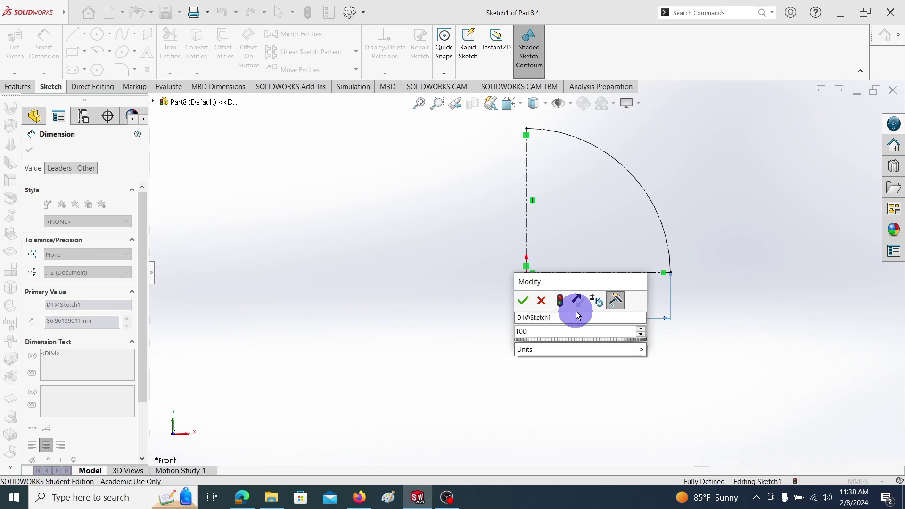
{"action": "type", "text": "0"}
{"action": "key", "text": "Return"}
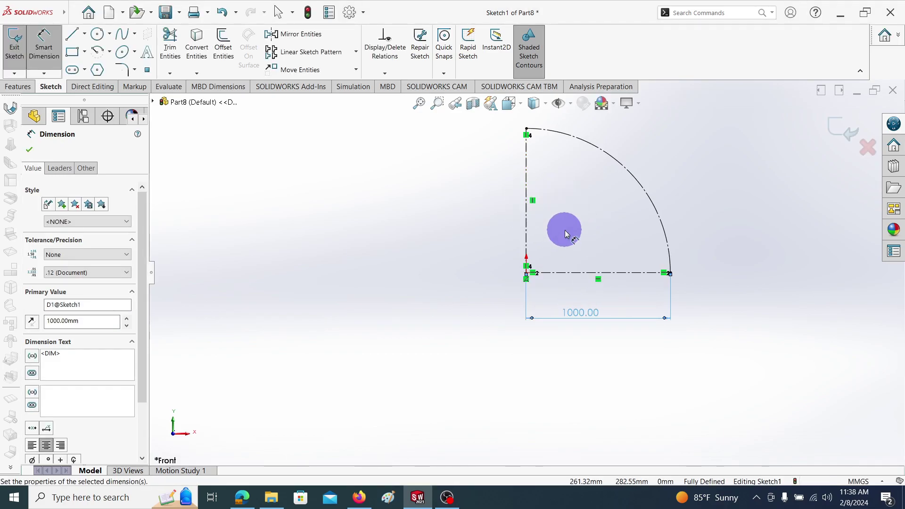
- Add a driven length dimension beside the vertical centerline
{"action": "left_click", "coordinate": [526, 234]}
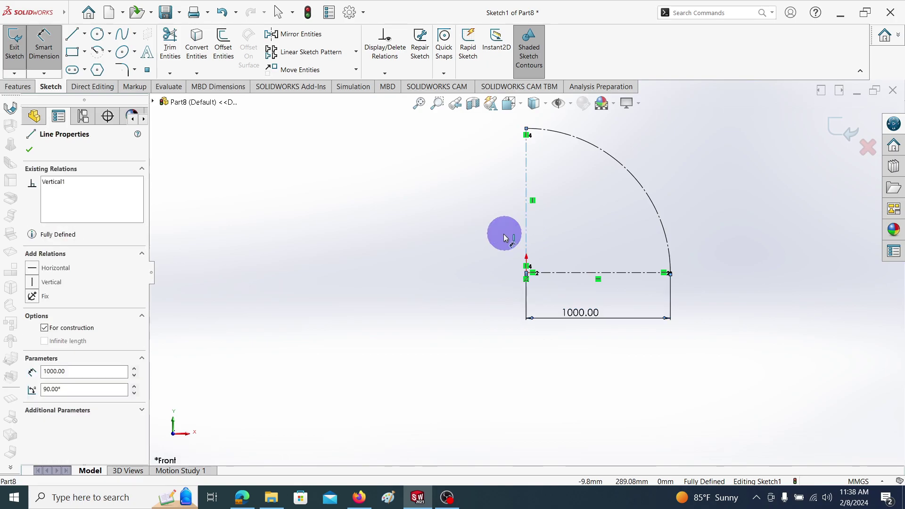
{"action": "left_click", "coordinate": [481, 234]}
{"action": "left_click", "coordinate": [505, 249]}
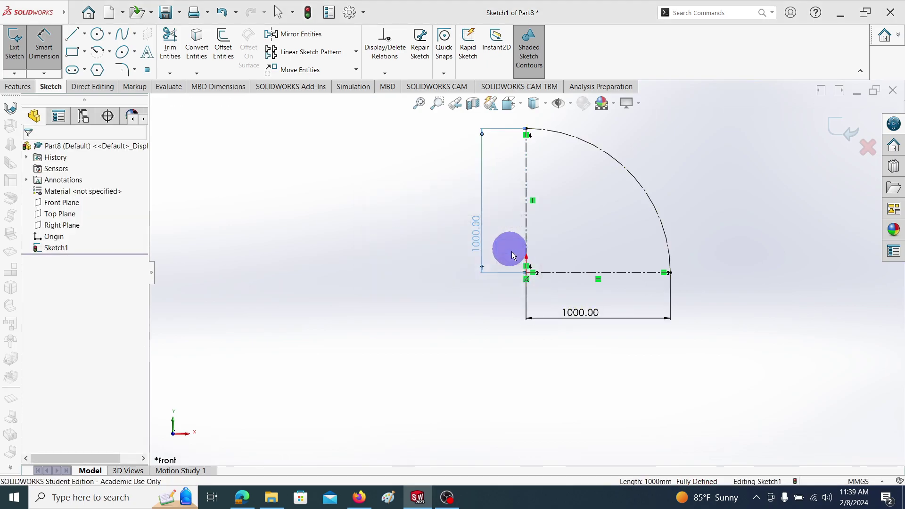
{"action": "scroll", "coordinate": [575, 220], "scroll_direction": "up", "scroll_amount": 3}
{"action": "scroll", "coordinate": [548, 234], "scroll_direction": "down", "scroll_amount": 2}
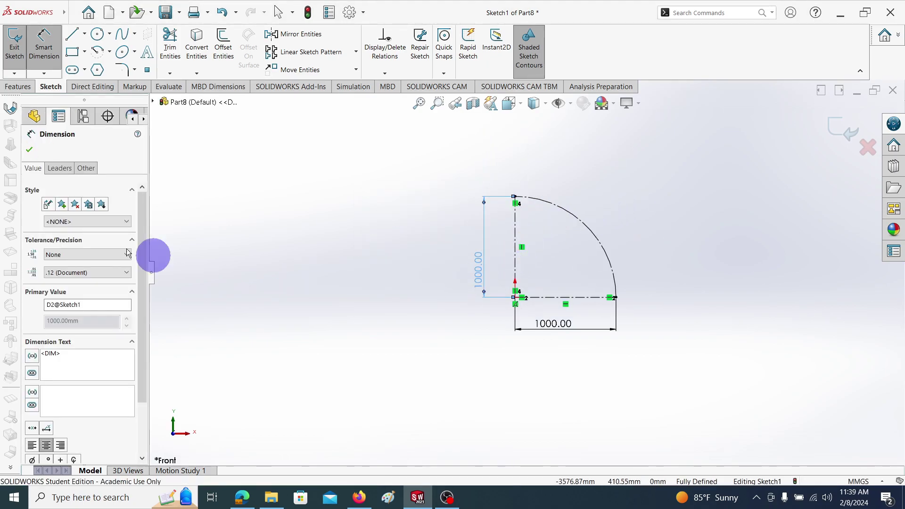
{"action": "left_click", "coordinate": [29, 149]}
{"action": "key", "text": "Escape"}
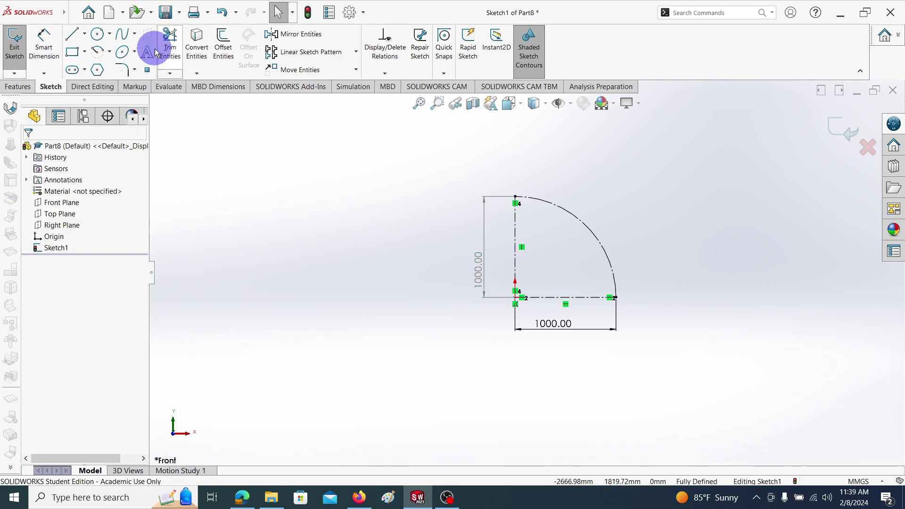
- Draw four connected lines outside the arc from its top to its right endpoint, the first about 623 mm and the last about 428 mm long
{"action": "left_click", "coordinate": [72, 35]}
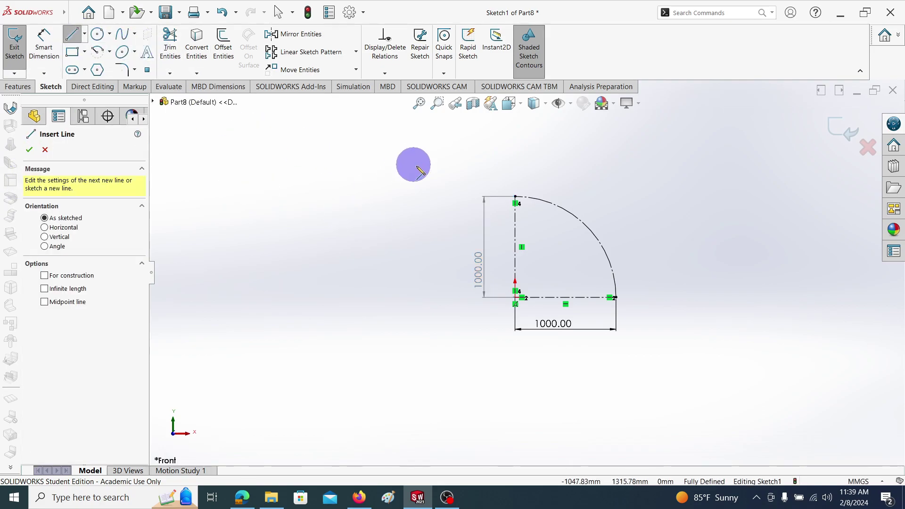
{"action": "left_click_drag", "start_coordinate": [516, 196], "coordinate": [580, 189]}
{"action": "left_click", "coordinate": [577, 187]}
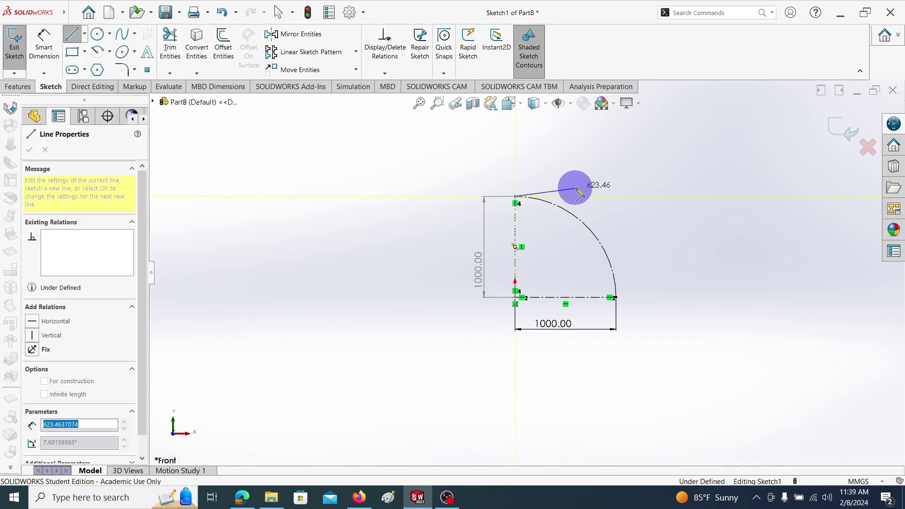
{"action": "left_click", "coordinate": [601, 223]}
{"action": "left_click", "coordinate": [627, 255]}
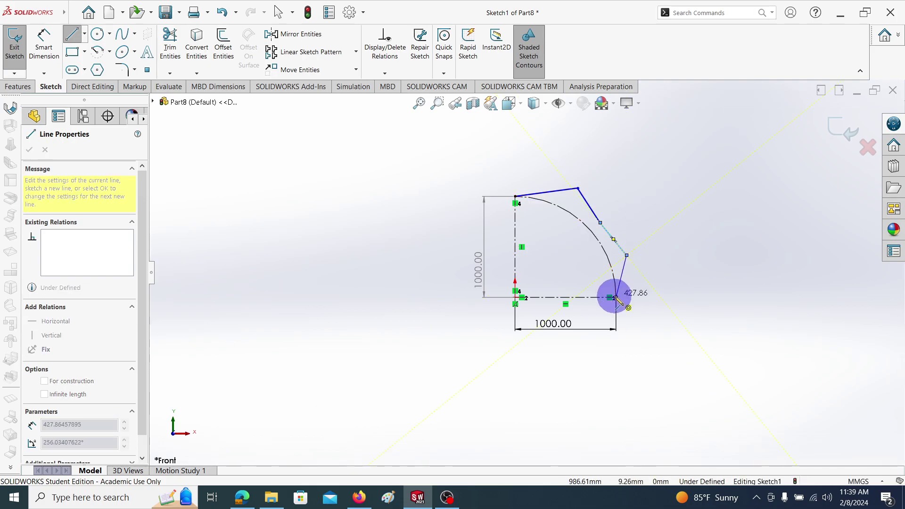
{"action": "left_click", "coordinate": [615, 296]}
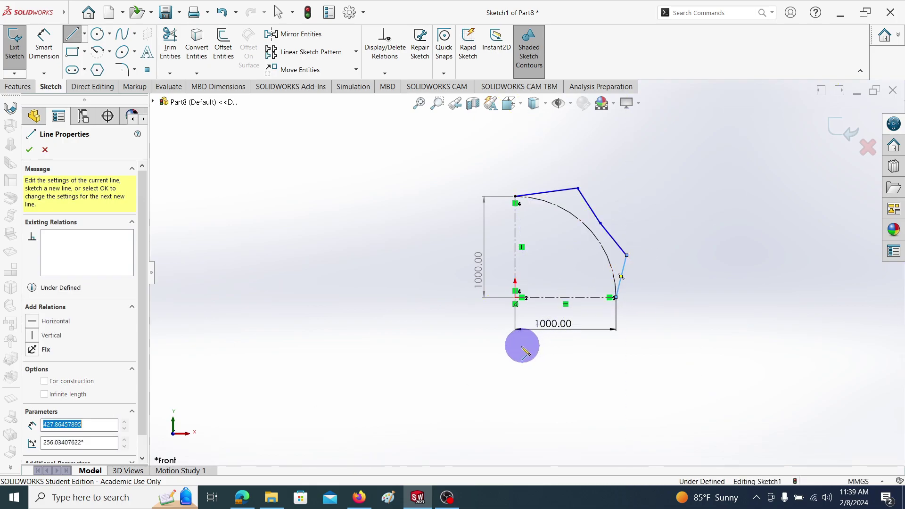
{"action": "left_click", "coordinate": [29, 149]}
{"action": "scroll", "coordinate": [556, 243], "scroll_direction": "up", "scroll_amount": 2}
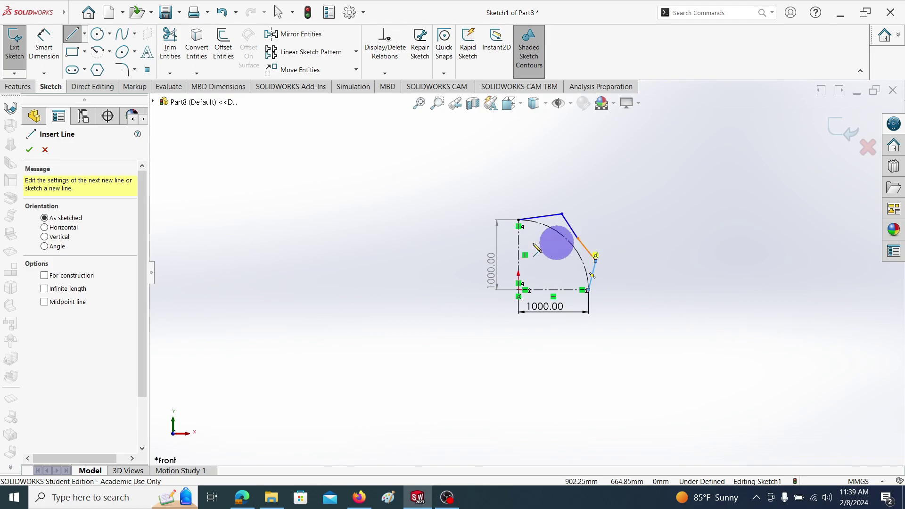
{"action": "left_click", "coordinate": [29, 150]}
- Dimension the length of the first line at the arc's top end and set it to 300 mm
{"action": "scroll", "coordinate": [565, 250], "scroll_direction": "down", "scroll_amount": 3}
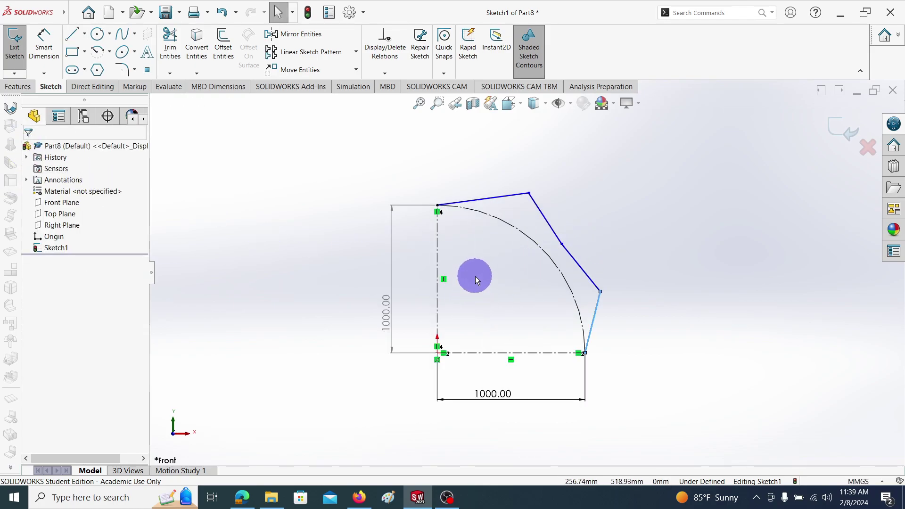
{"action": "scroll", "coordinate": [511, 290], "scroll_direction": "down", "scroll_amount": 2}
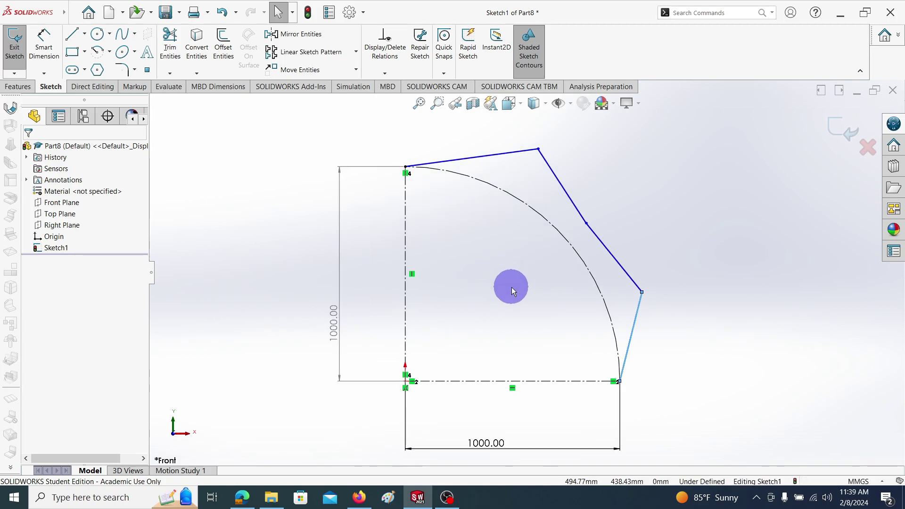
{"action": "scroll", "coordinate": [438, 269], "scroll_direction": "up", "scroll_amount": 2}
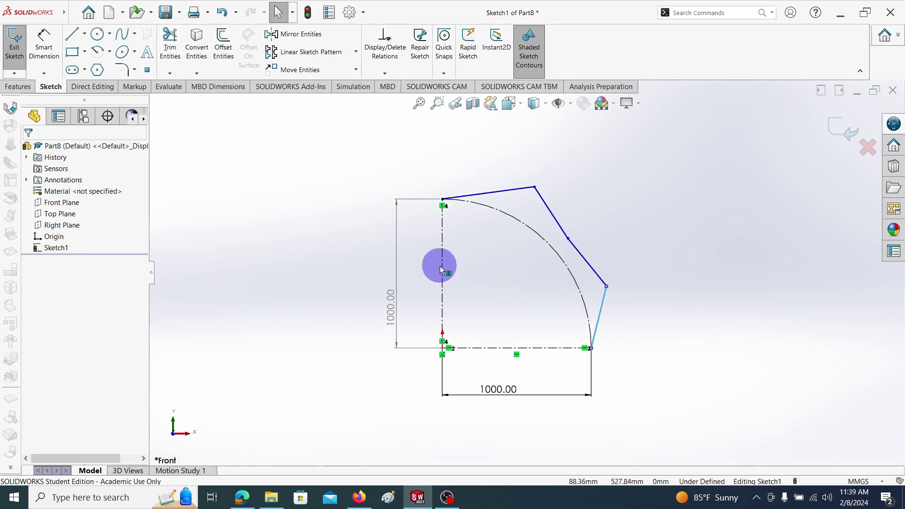
{"action": "left_click", "coordinate": [44, 48]}
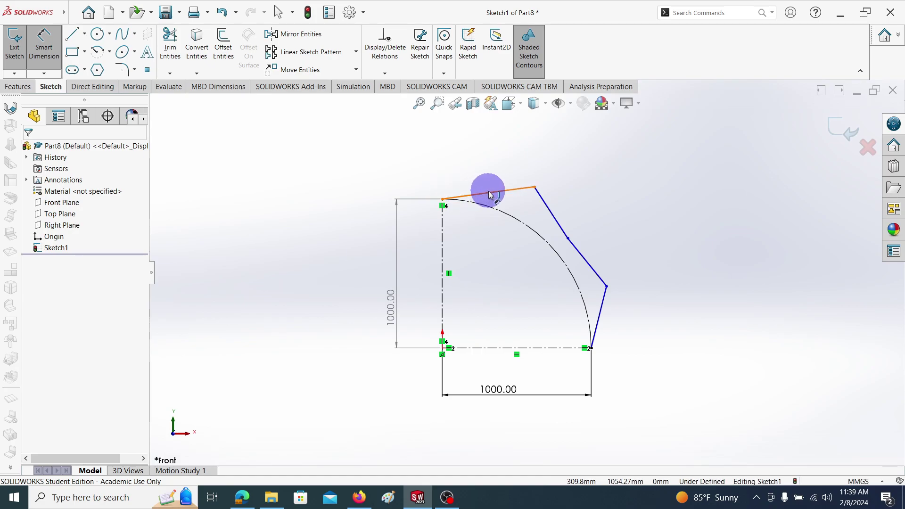
{"action": "left_click", "coordinate": [514, 193]}
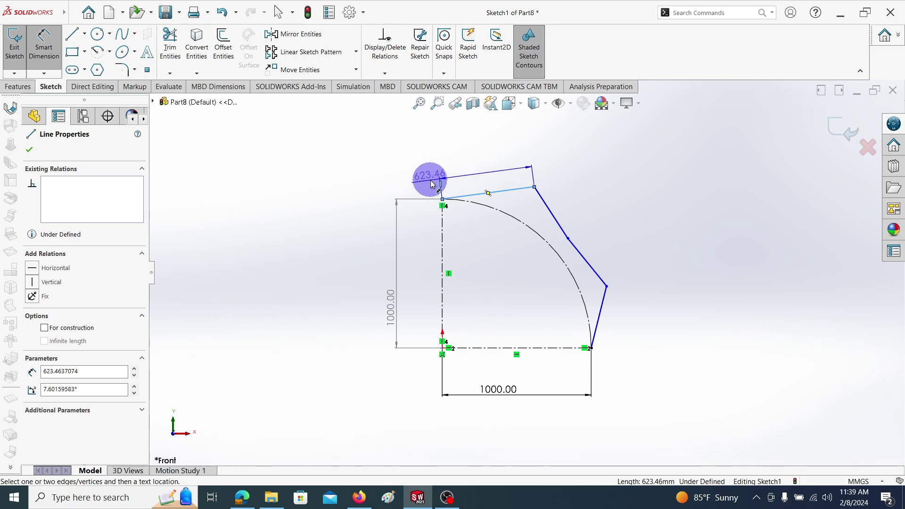
{"action": "left_click", "coordinate": [432, 184]}
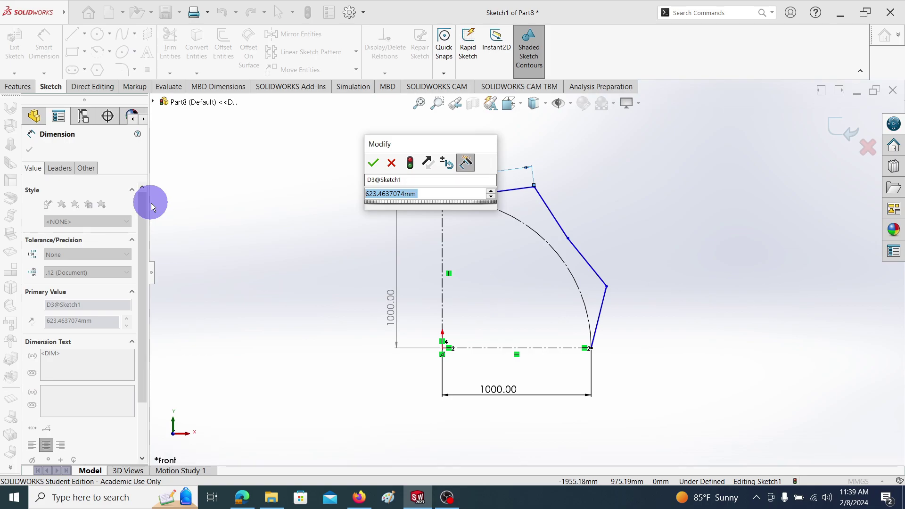
{"action": "type", "text": "300"}
{"action": "key", "text": "Return"}
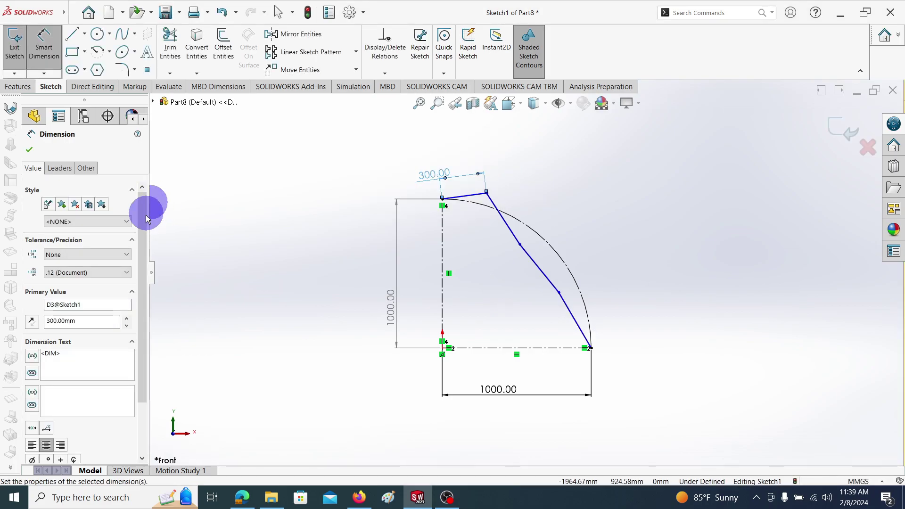
{"action": "left_click", "coordinate": [29, 149]}
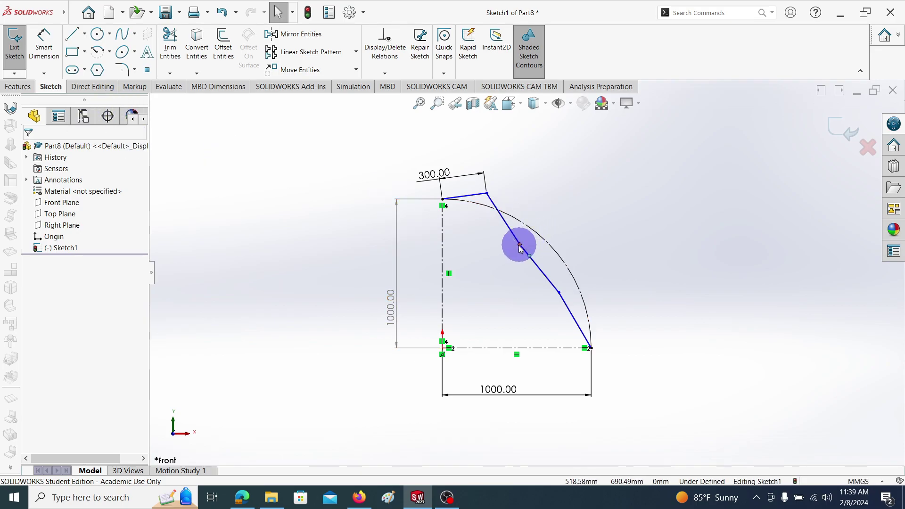
- Move the two lower free vertices of the line chain back outside the quarter arc
{"action": "left_click_drag", "start_coordinate": [520, 244], "coordinate": [559, 220]}
{"action": "left_click_drag", "start_coordinate": [558, 293], "coordinate": [610, 277]}
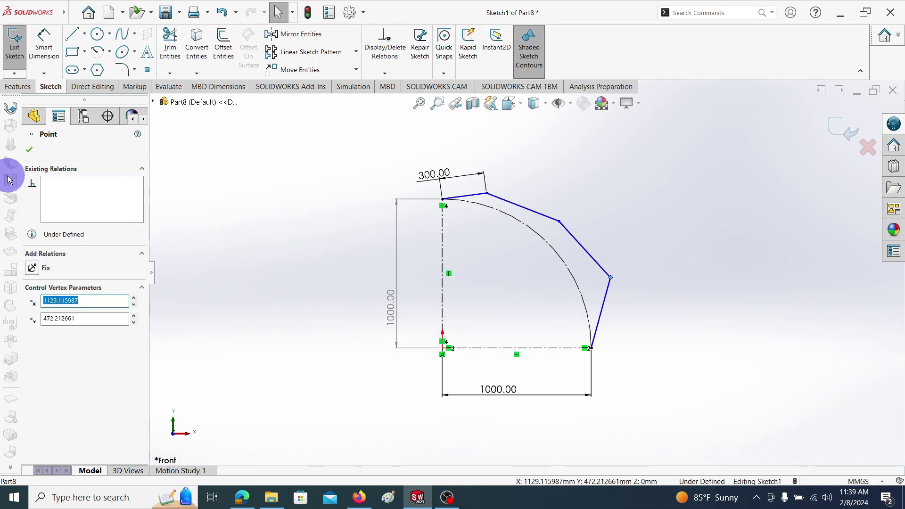
{"action": "left_click", "coordinate": [28, 151]}
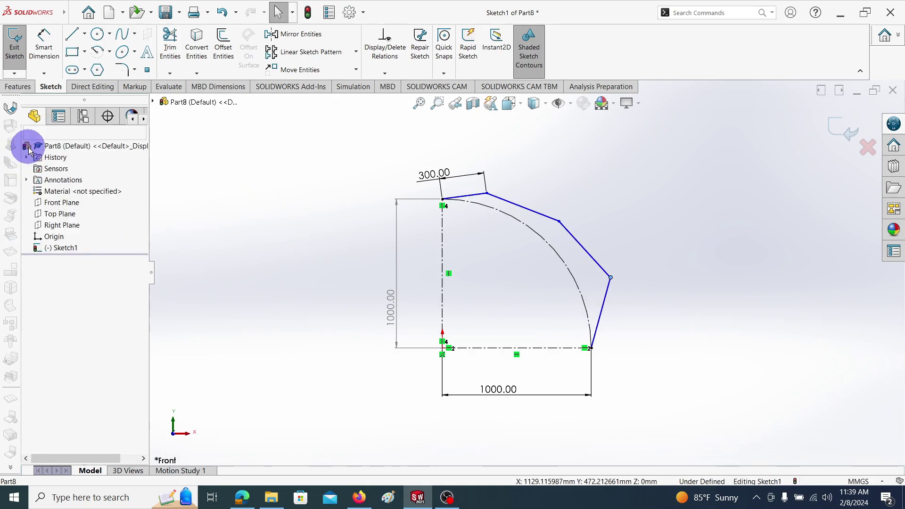
- Add an Equal relation between the first and last lines of the chain
{"action": "scroll", "coordinate": [483, 198], "scroll_direction": "down", "scroll_amount": 2}
{"action": "left_click", "coordinate": [479, 205]}
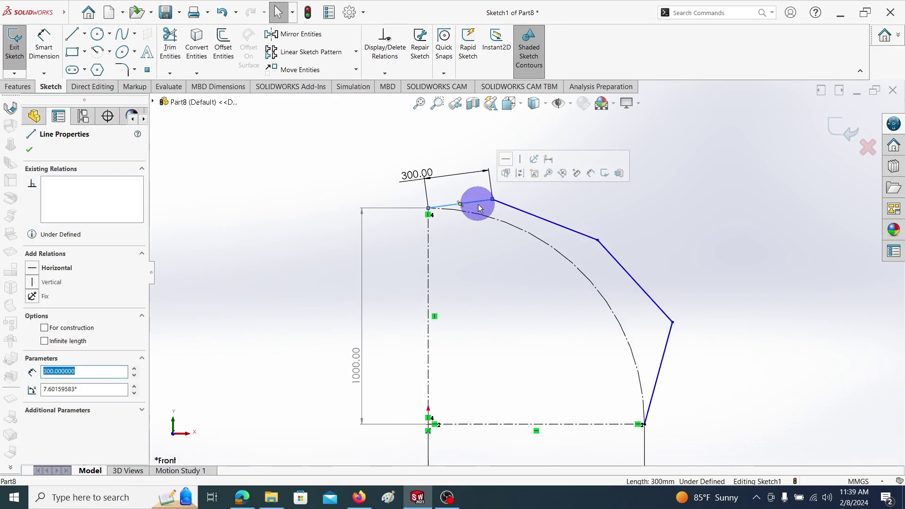
{"action": "left_click", "coordinate": [660, 369], "text": "ctrl"}
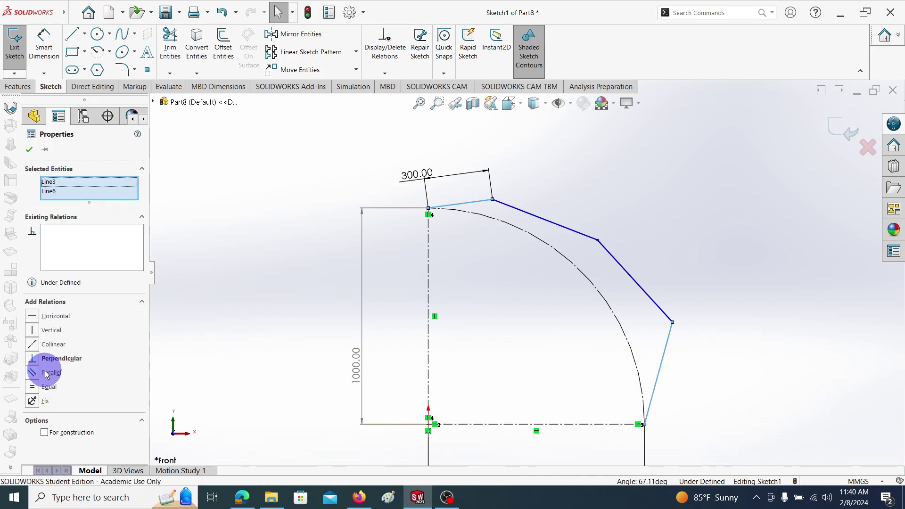
{"action": "left_click", "coordinate": [34, 389]}
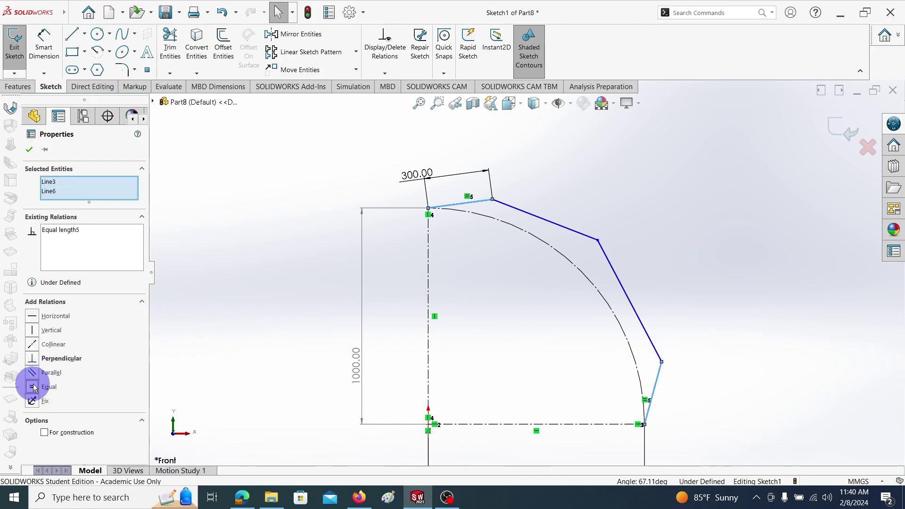
{"action": "left_click", "coordinate": [29, 150]}
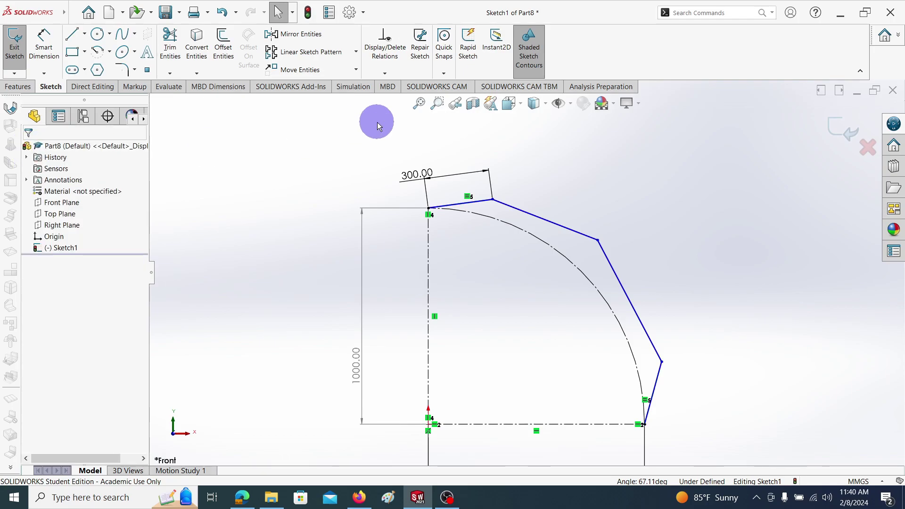
- Add an Equal relation between the two middle lines of the chain
{"action": "left_click", "coordinate": [572, 232]}
{"action": "left_click", "coordinate": [608, 265], "text": "ctrl"}
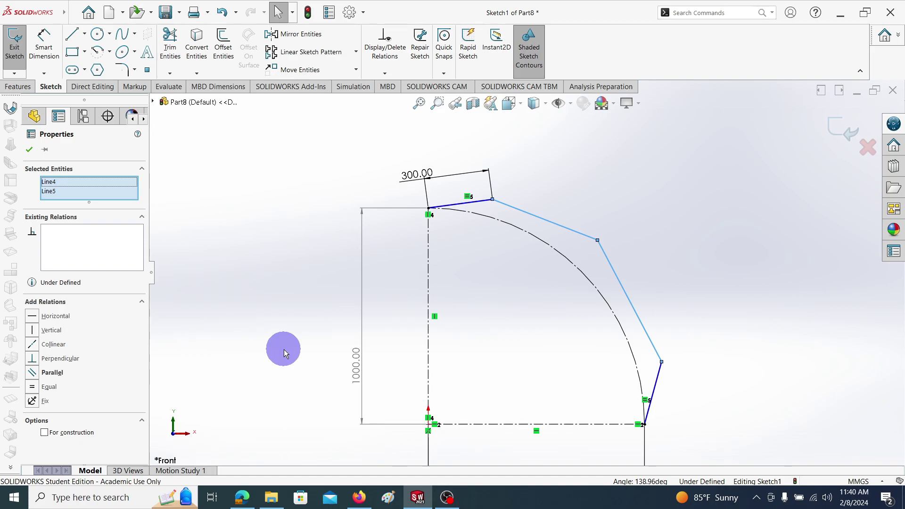
{"action": "left_click", "coordinate": [33, 387]}
{"action": "left_click", "coordinate": [28, 152]}
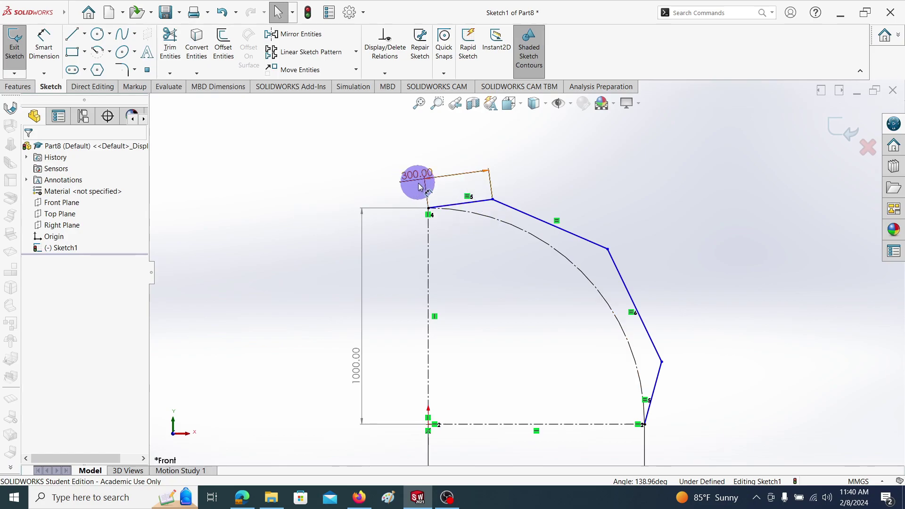
- Make the 300 mm line at the top tangent to the construction arc
{"action": "left_click", "coordinate": [429, 215]}
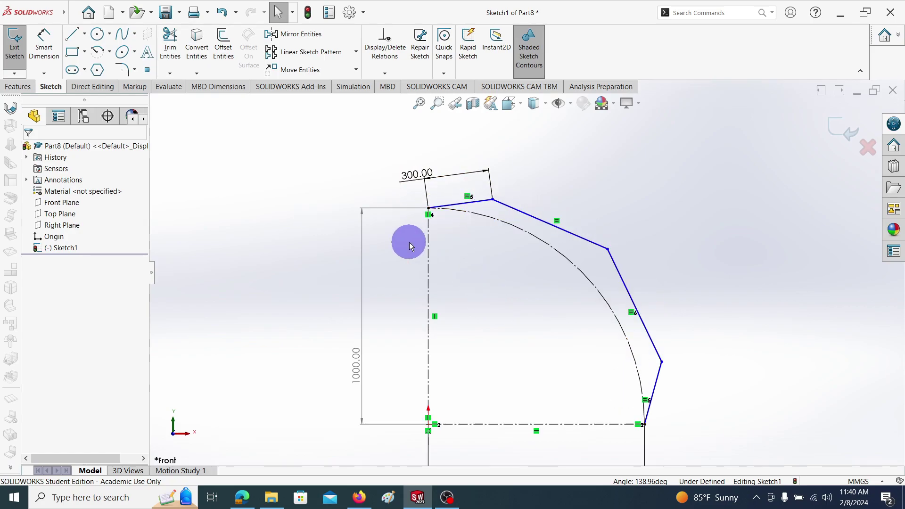
{"action": "left_click", "coordinate": [467, 206]}
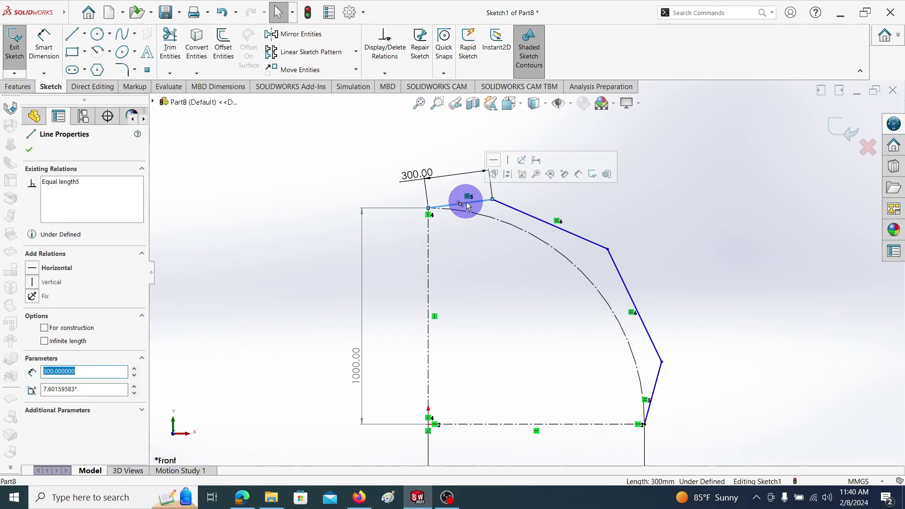
{"action": "left_click", "coordinate": [497, 223], "text": "ctrl"}
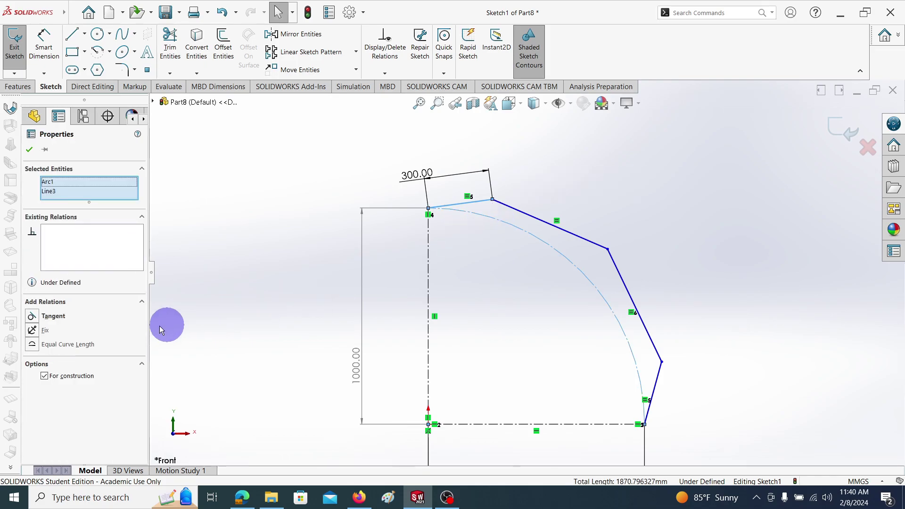
{"action": "left_click", "coordinate": [32, 316]}
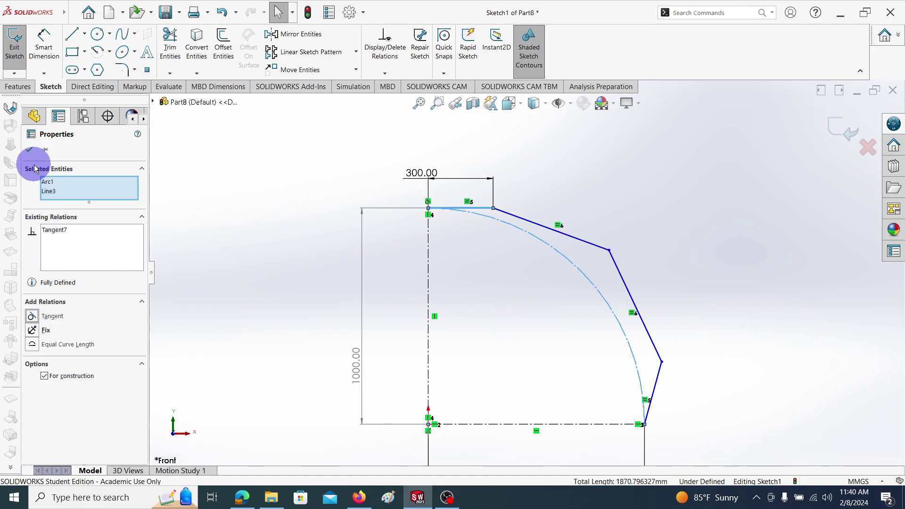
{"action": "left_click", "coordinate": [30, 149]}
- Make each of the two middle lines of the chain tangent to the construction arc
{"action": "left_click", "coordinate": [541, 230]}
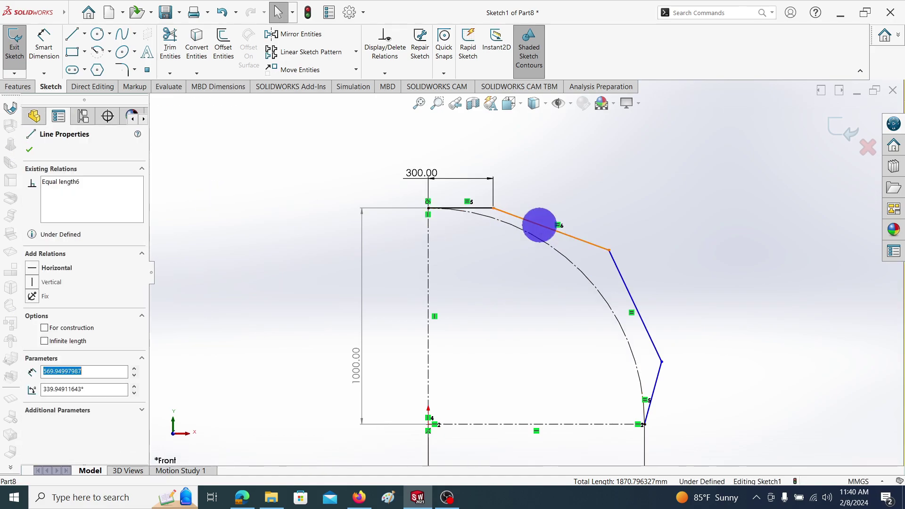
{"action": "left_click", "coordinate": [544, 245], "text": "ctrl"}
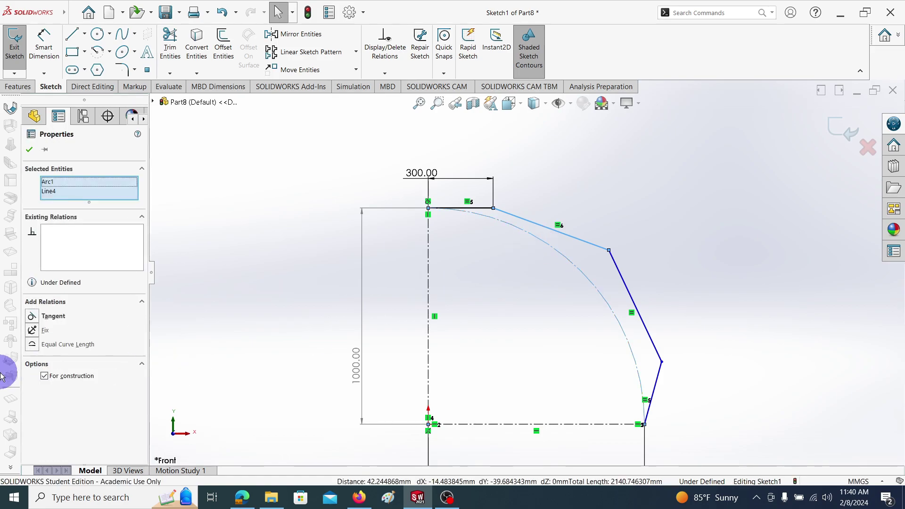
{"action": "left_click", "coordinate": [32, 317]}
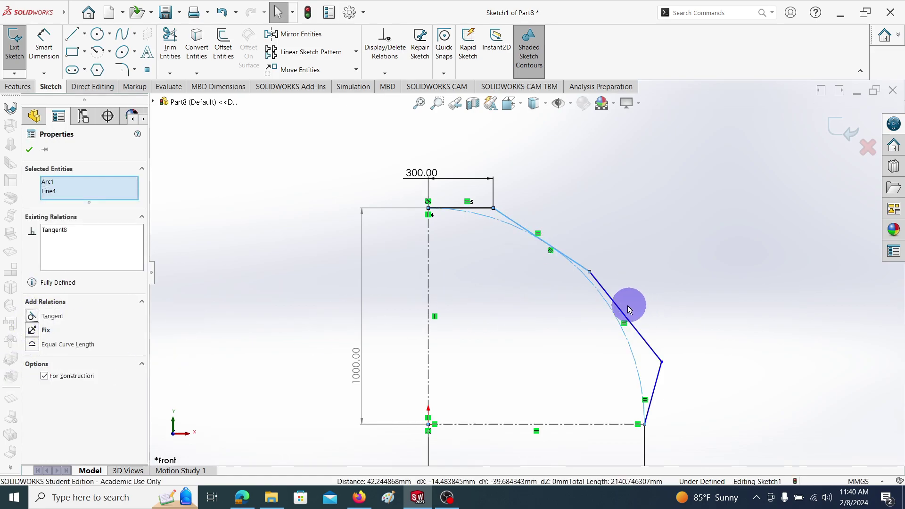
{"action": "left_click", "coordinate": [619, 308]}
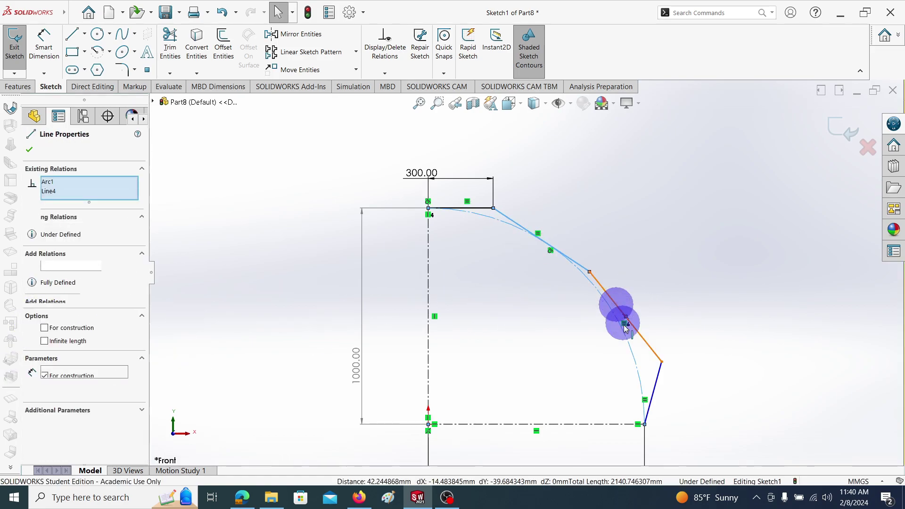
{"action": "left_click", "coordinate": [629, 346], "text": "ctrl"}
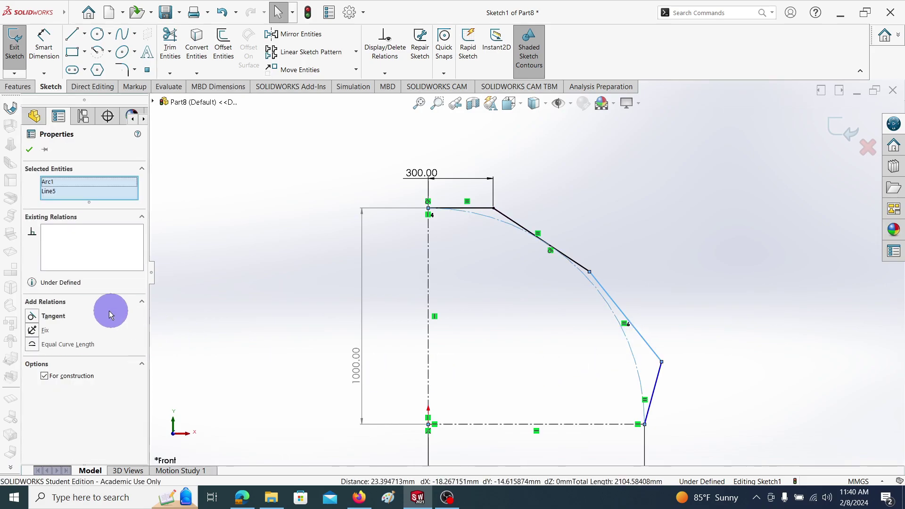
{"action": "left_click", "coordinate": [32, 317]}
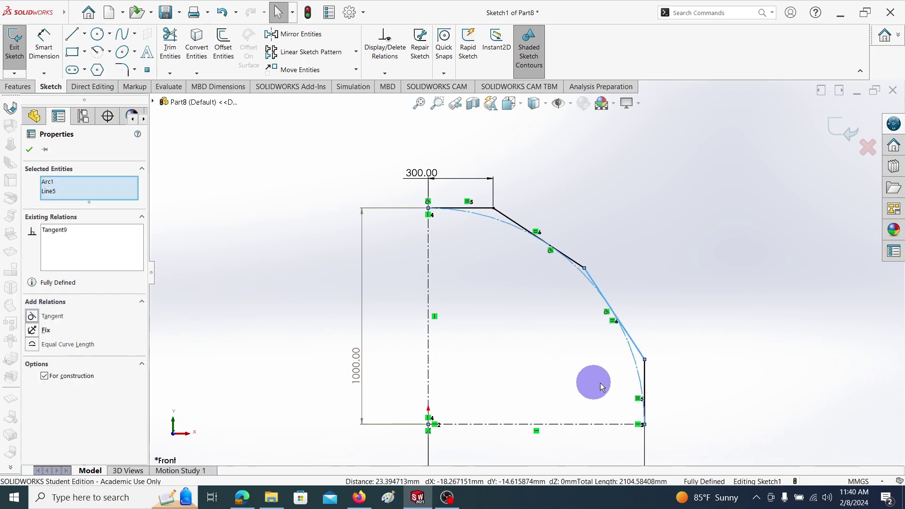
- Make the last line, ending at the horizontal centerline, tangent to the construction arc
{"action": "left_click", "coordinate": [642, 376]}
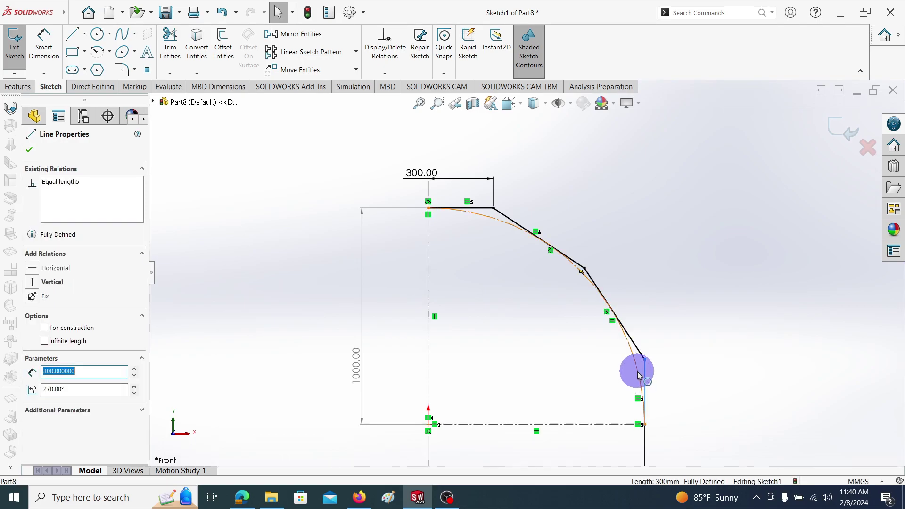
{"action": "left_click", "coordinate": [639, 376], "text": "ctrl"}
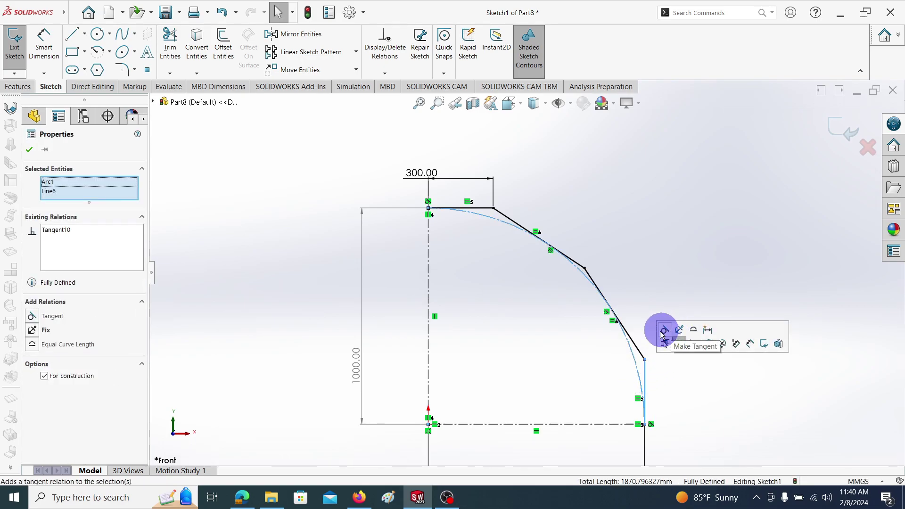
{"action": "scroll", "coordinate": [554, 366], "scroll_direction": "up", "scroll_amount": 3}
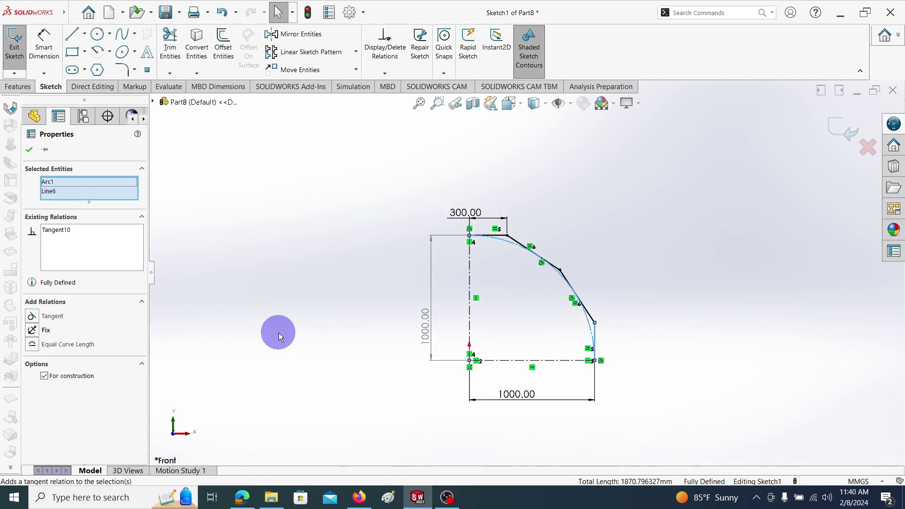
{"action": "left_click", "coordinate": [29, 150]}
{"action": "scroll", "coordinate": [538, 332], "scroll_direction": "up", "scroll_amount": 3}
{"action": "scroll", "coordinate": [541, 325], "scroll_direction": "down", "scroll_amount": 2}
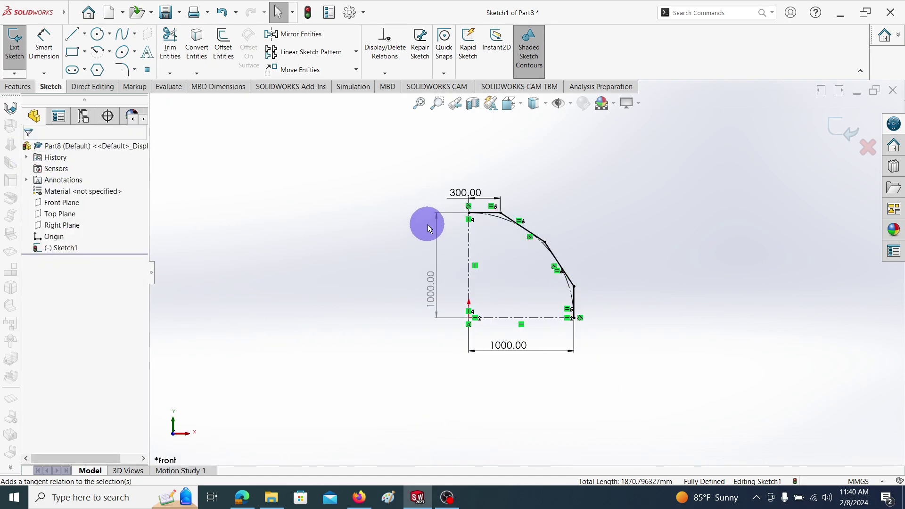
- Finish and exit the elbow's four-segment path sketch
{"action": "scroll", "coordinate": [551, 249], "scroll_direction": "down", "scroll_amount": 2}
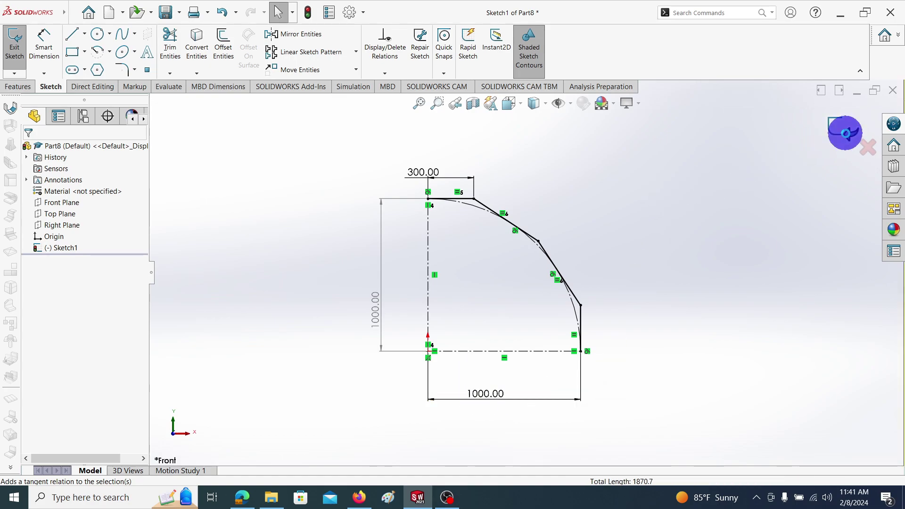
{"action": "left_click", "coordinate": [847, 138]}
{"action": "scroll", "coordinate": [523, 301], "scroll_direction": "up", "scroll_amount": 1}
{"action": "scroll", "coordinate": [509, 299], "scroll_direction": "down", "scroll_amount": 2}
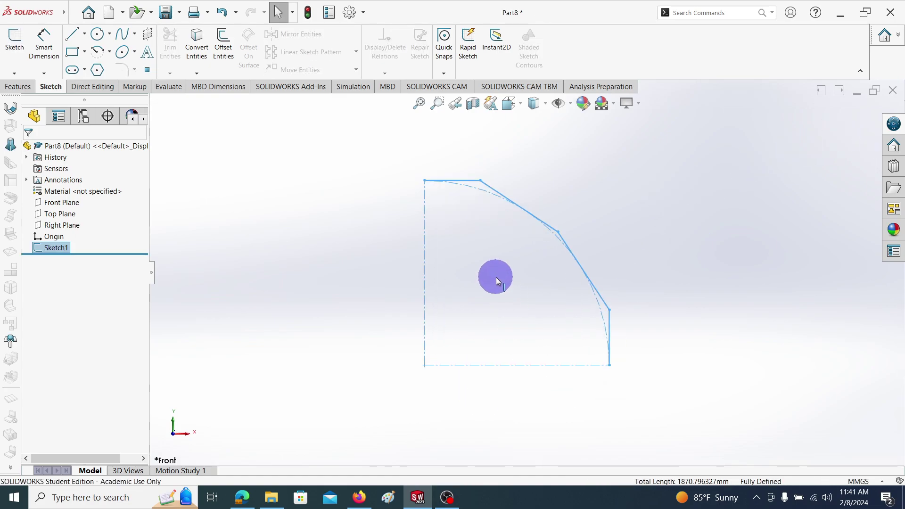
{"action": "mouse_move", "coordinate": [496, 326]}
{"action": "middle_mouse_down"}
{"action": "mouse_move", "coordinate": [520, 321]}
{"action": "mouse_move", "coordinate": [527, 396]}
{"action": "mouse_move", "coordinate": [539, 388]}
{"action": "middle_mouse_up"}
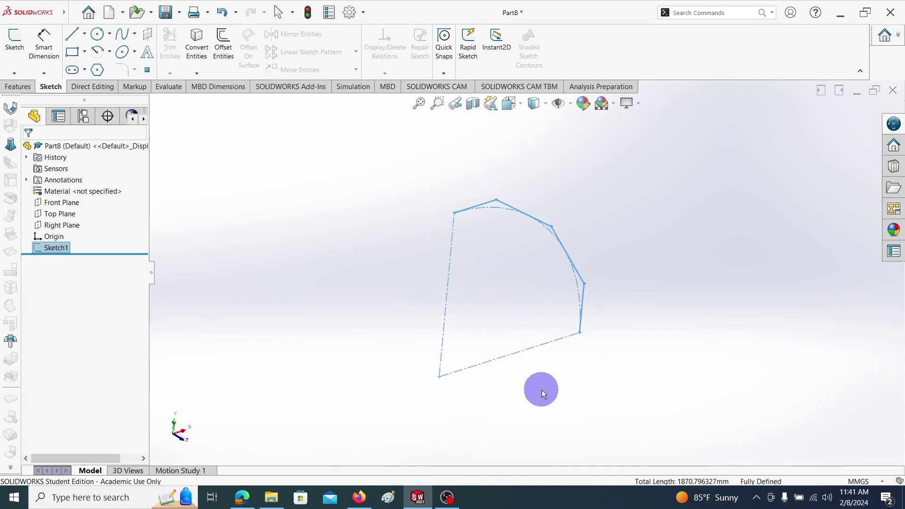
- Sketch a circle with a radius of about 221 mm on the Top Plane, centred on the path's lower endpoint
{"action": "left_click", "coordinate": [57, 213]}
{"action": "left_click", "coordinate": [97, 34]}
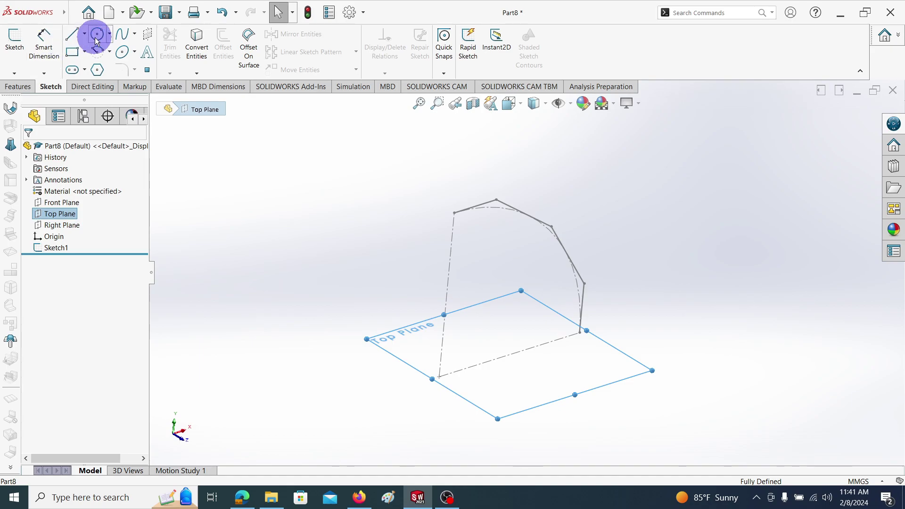
{"action": "mouse_move", "coordinate": [602, 370]}
{"action": "middle_mouse_down"}
{"action": "mouse_move", "coordinate": [642, 235]}
{"action": "mouse_move", "coordinate": [598, 258]}
{"action": "mouse_move", "coordinate": [630, 231]}
{"action": "mouse_move", "coordinate": [709, 445]}
{"action": "mouse_move", "coordinate": [673, 448]}
{"action": "mouse_move", "coordinate": [582, 340]}
{"action": "mouse_move", "coordinate": [598, 333]}
{"action": "middle_mouse_up"}
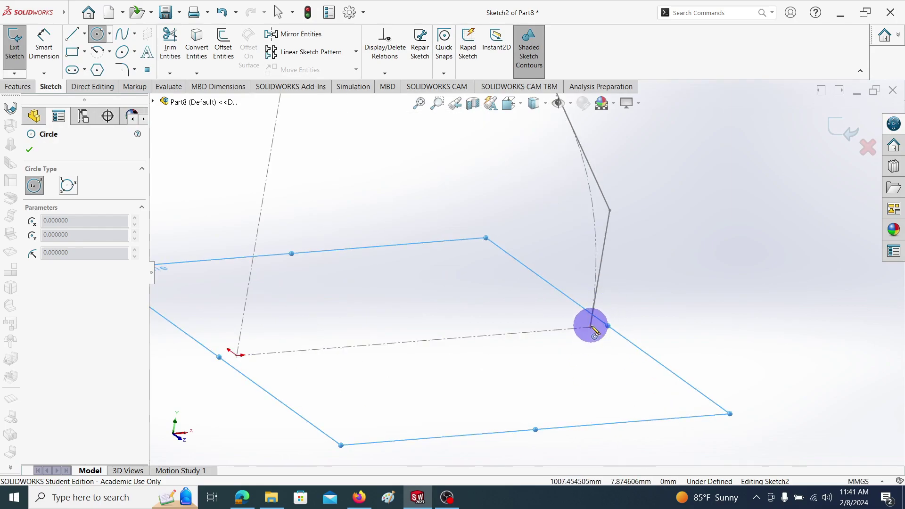
{"action": "left_click", "coordinate": [591, 327]}
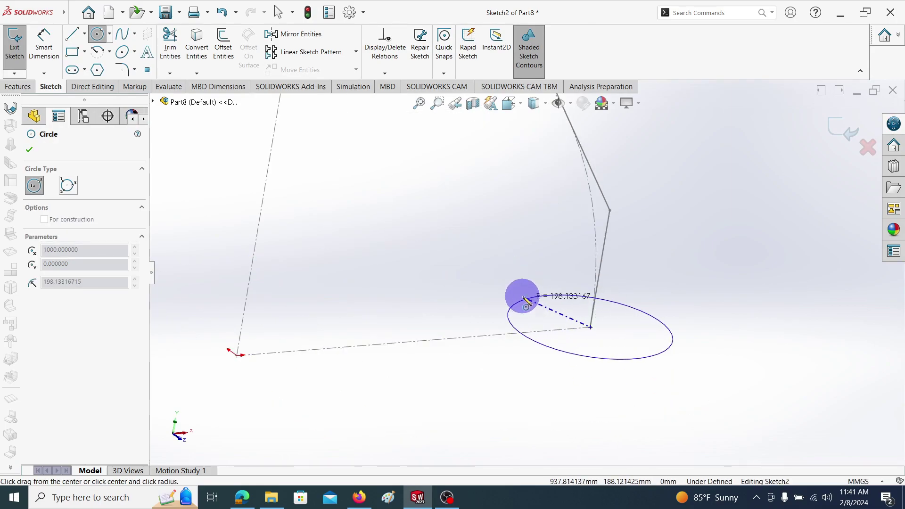
{"action": "left_click", "coordinate": [520, 298]}
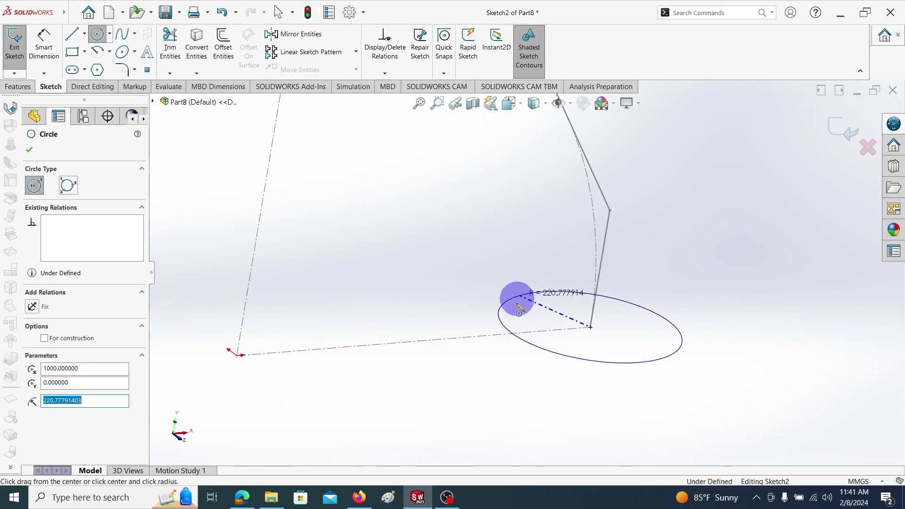
{"action": "left_click", "coordinate": [30, 150]}
- Dimension the circle's diameter to 600 mm and exit the profile sketch
{"action": "left_click", "coordinate": [44, 47]}
{"action": "left_click", "coordinate": [688, 339]}
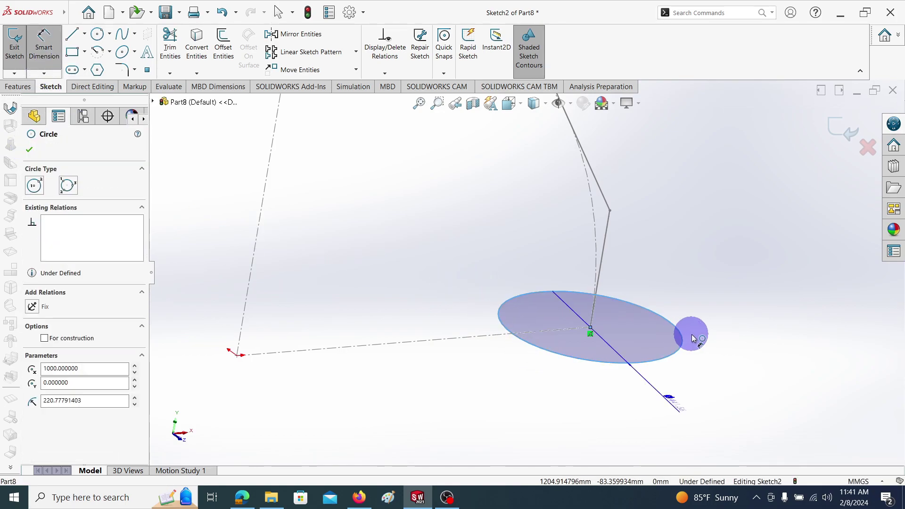
{"action": "left_click", "coordinate": [778, 278]}
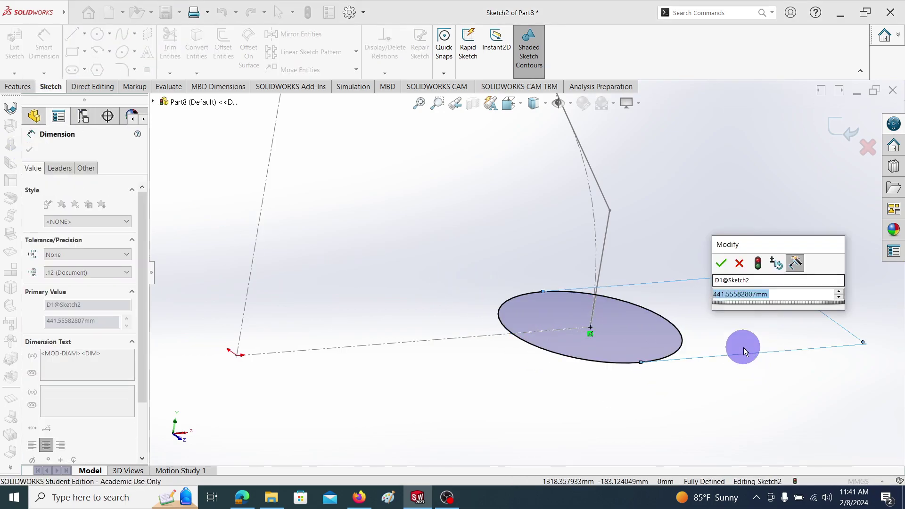
{"action": "type", "text": "600"}
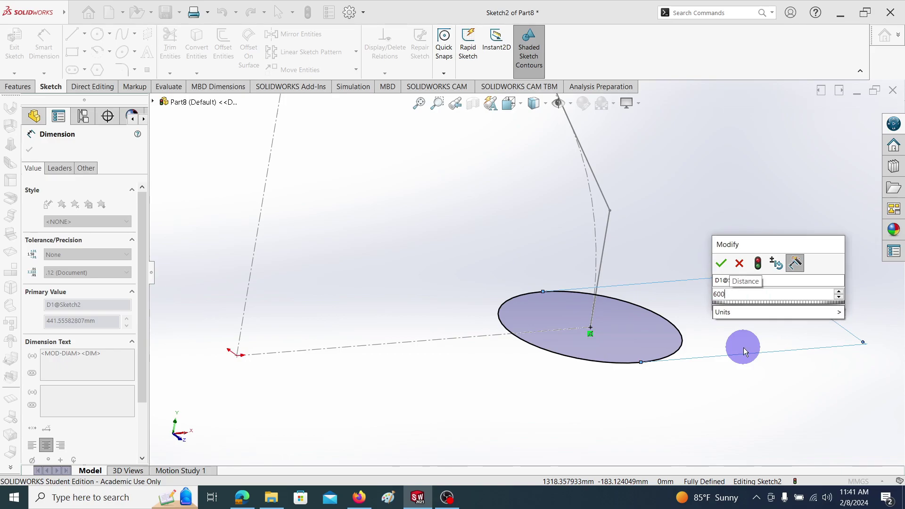
{"action": "key", "text": "Return"}
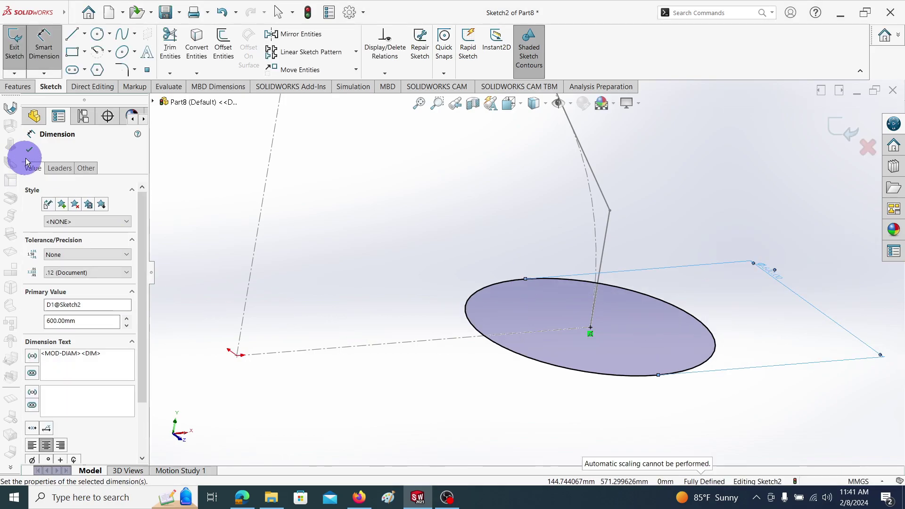
{"action": "left_click", "coordinate": [29, 151]}
{"action": "scroll", "coordinate": [612, 282], "scroll_direction": "down", "scroll_amount": 4}
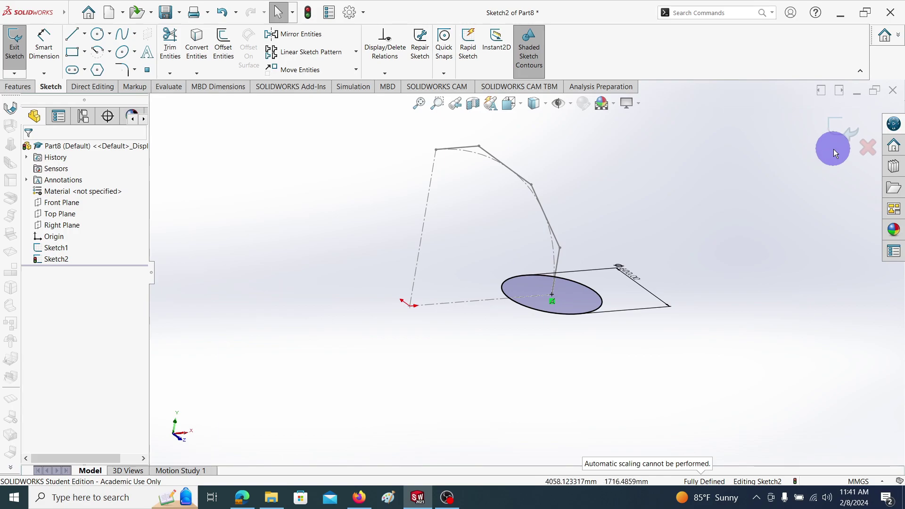
{"action": "left_click", "coordinate": [849, 138]}
- Create a Swept Boss using the circle in Sketch2 as the profile and the line chain in Sketch1 as the path
{"action": "mouse_move", "coordinate": [512, 275]}
{"action": "middle_mouse_down"}
{"action": "mouse_move", "coordinate": [521, 280]}
{"action": "mouse_move", "coordinate": [500, 269]}
{"action": "mouse_move", "coordinate": [496, 239]}
{"action": "mouse_move", "coordinate": [504, 264]}
{"action": "mouse_move", "coordinate": [519, 245]}
{"action": "mouse_move", "coordinate": [513, 272]}
{"action": "middle_mouse_up"}
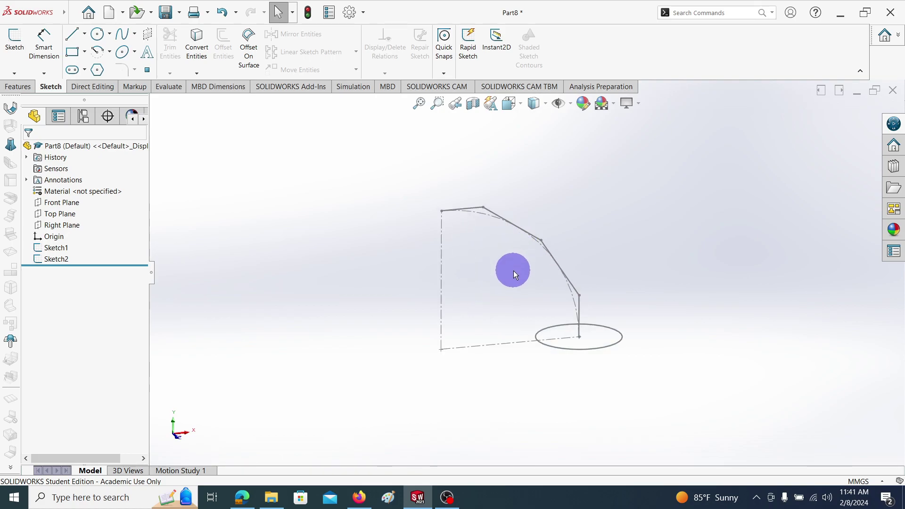
{"action": "scroll", "coordinate": [513, 273], "scroll_direction": "down", "scroll_amount": 2}
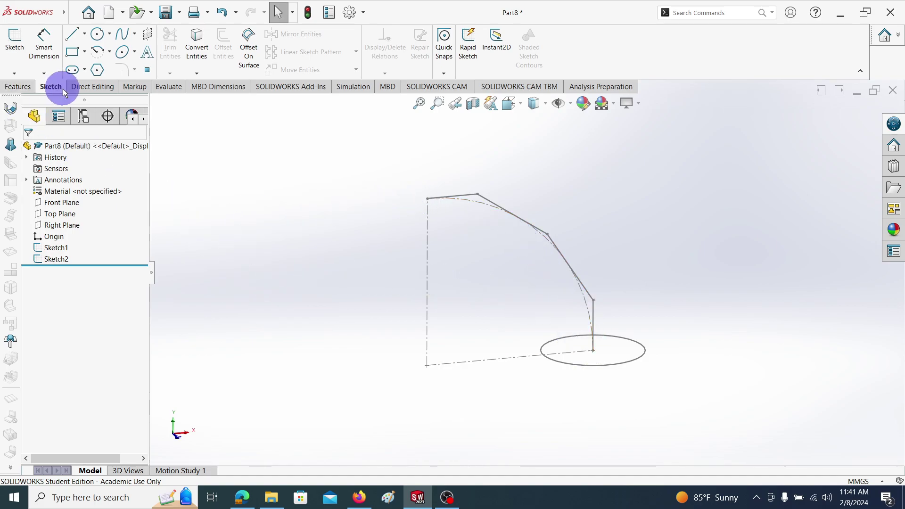
{"action": "left_click", "coordinate": [19, 89]}
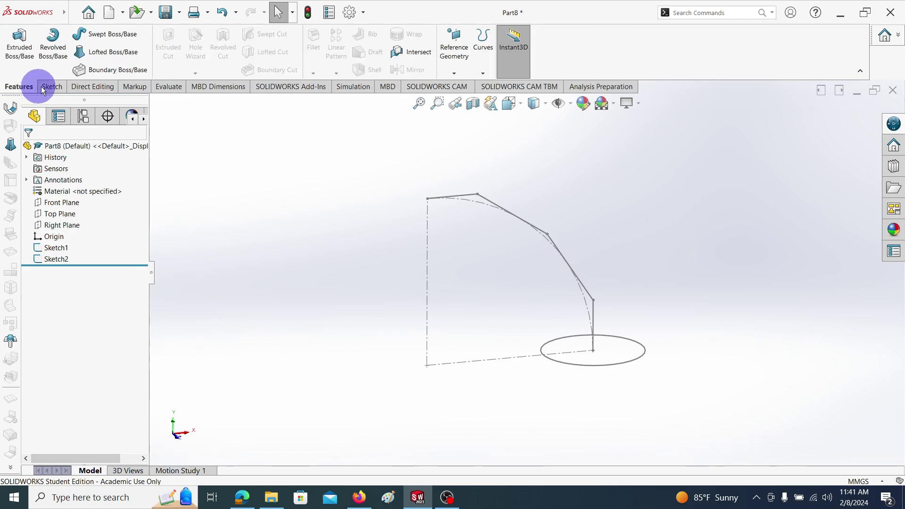
{"action": "left_click", "coordinate": [106, 36]}
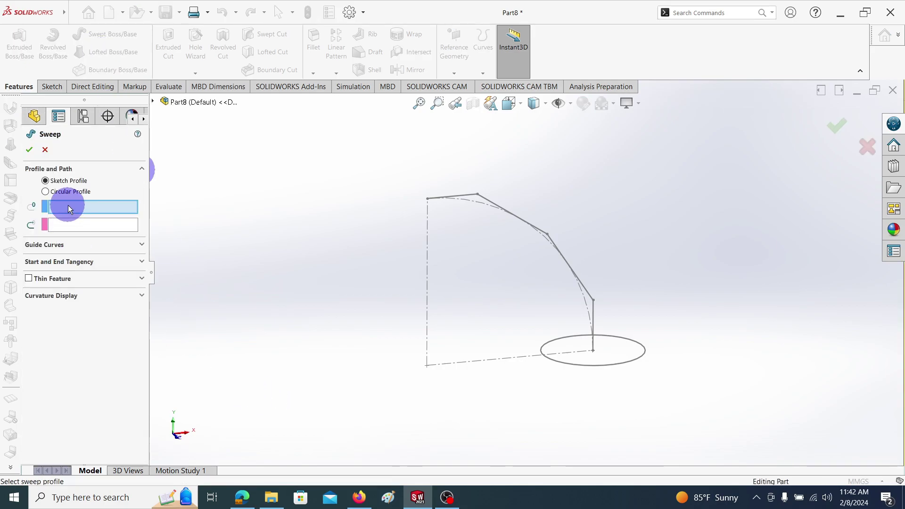
{"action": "left_click", "coordinate": [152, 101]}
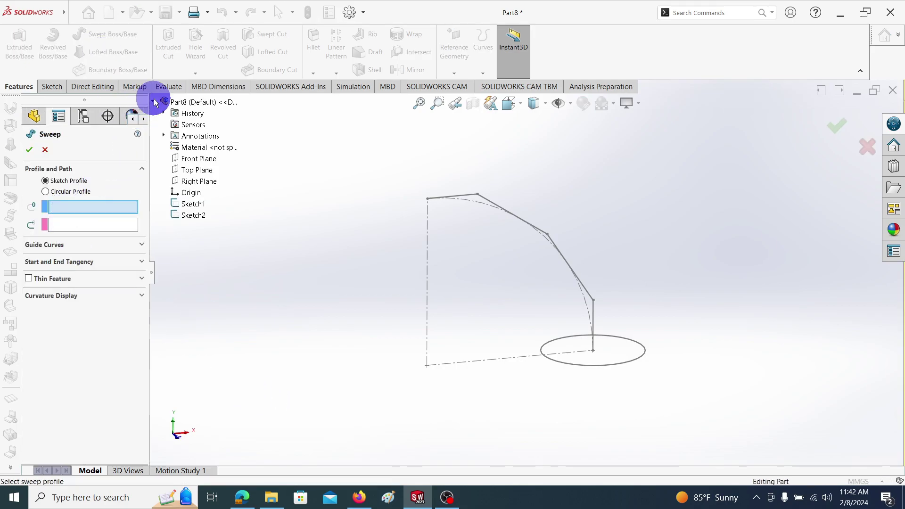
{"action": "left_click", "coordinate": [190, 215]}
{"action": "left_click", "coordinate": [187, 204]}
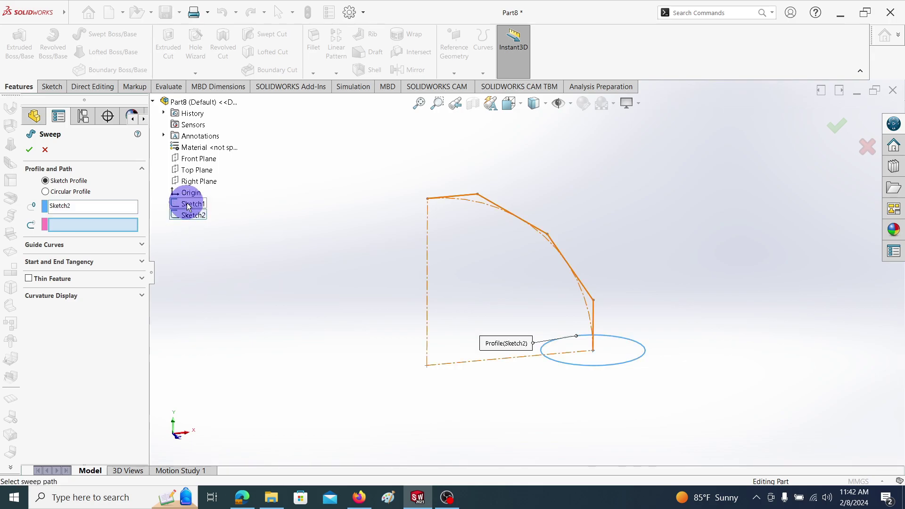
{"action": "left_click", "coordinate": [29, 151]}
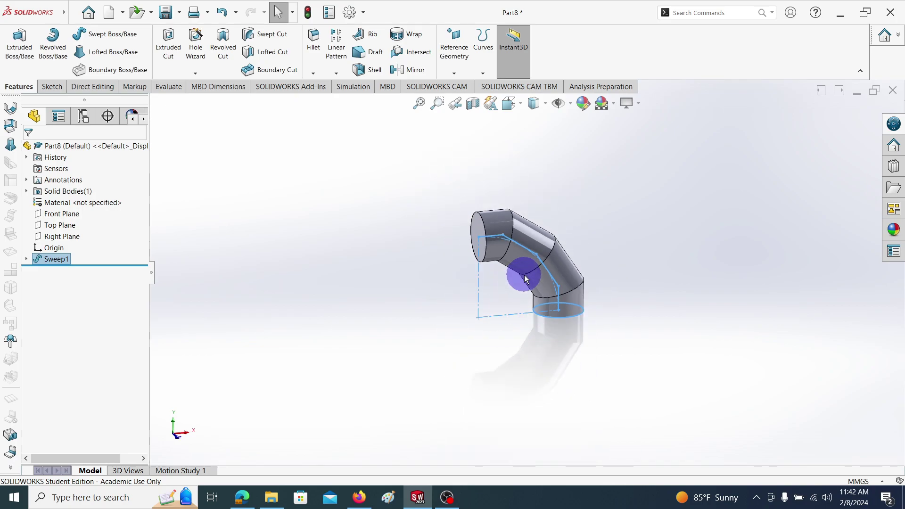
{"action": "left_click", "coordinate": [646, 176]}
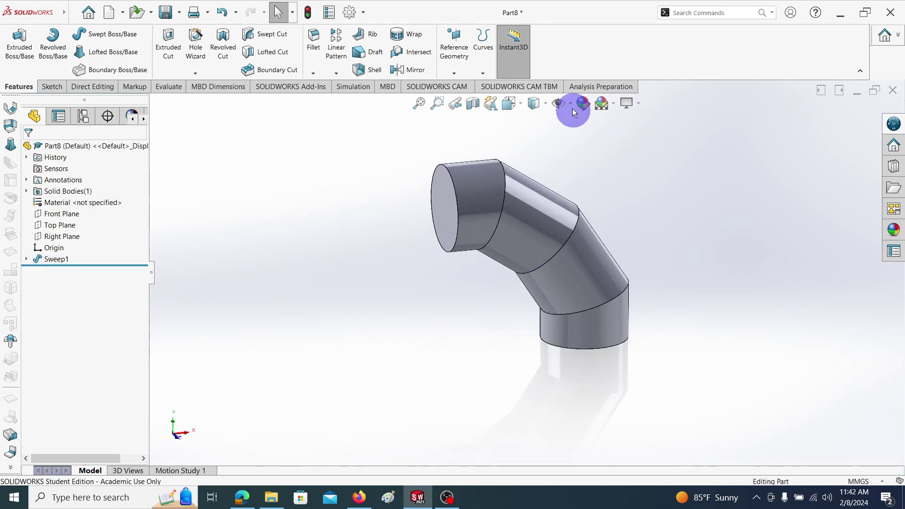
- Set the scene to Plain White and apply the sandblasted brass appearance to the whole part
{"action": "left_click", "coordinate": [612, 103]}
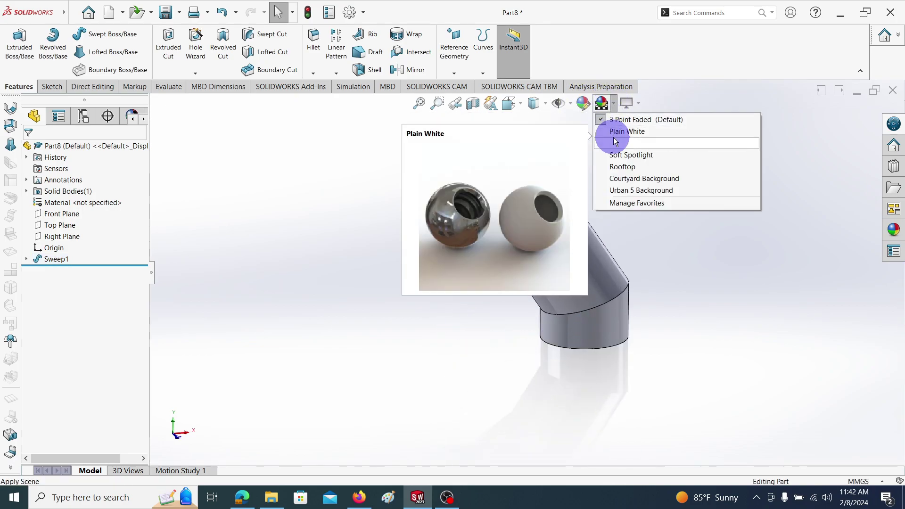
{"action": "left_click", "coordinate": [603, 128]}
{"action": "left_click", "coordinate": [583, 103]}
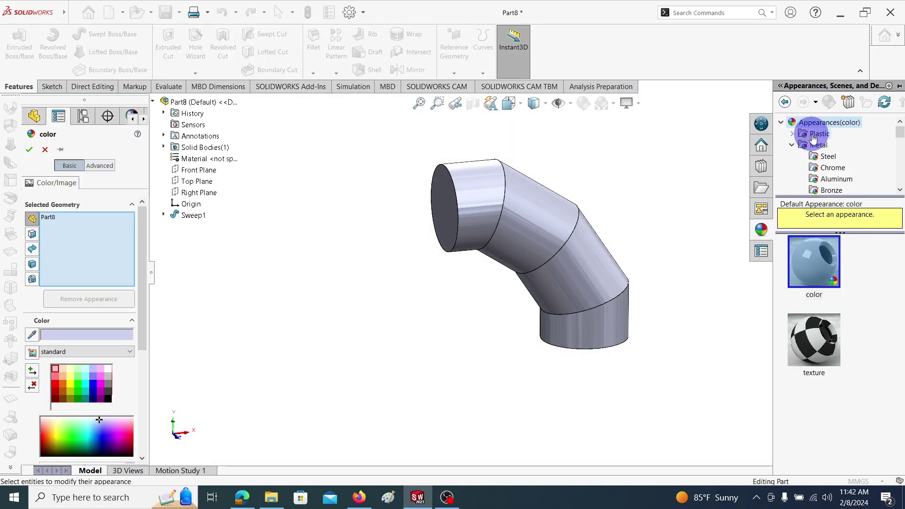
{"action": "left_click", "coordinate": [838, 185]}
{"action": "left_click", "coordinate": [828, 167]}
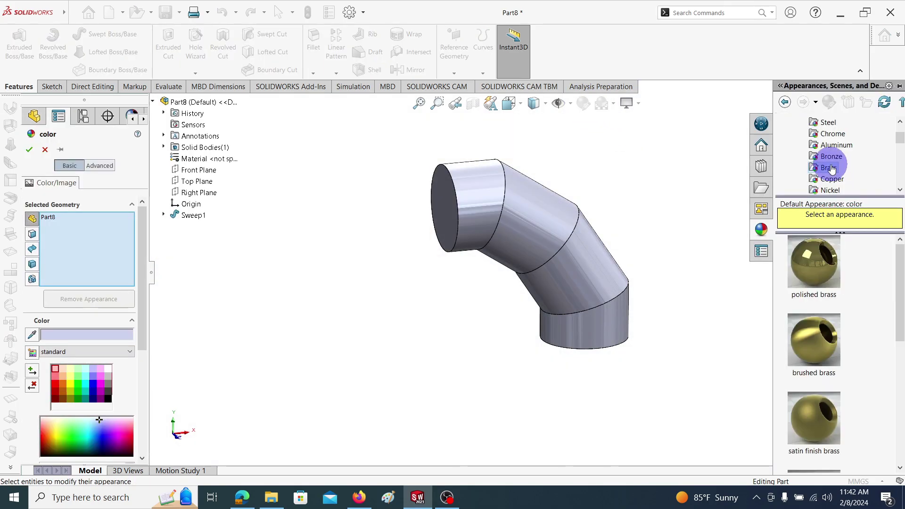
{"action": "scroll", "coordinate": [819, 417], "scroll_direction": "down", "scroll_amount": 3}
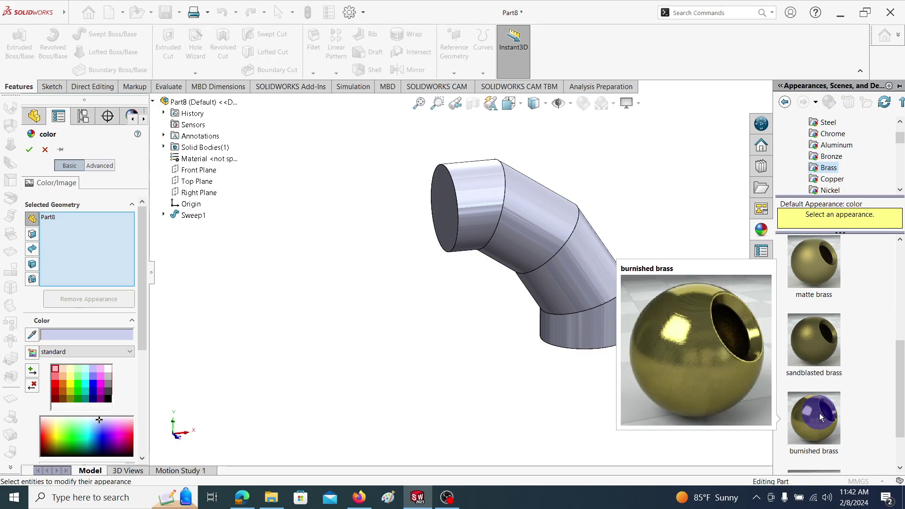
{"action": "left_click_drag", "start_coordinate": [805, 338], "coordinate": [541, 217]}
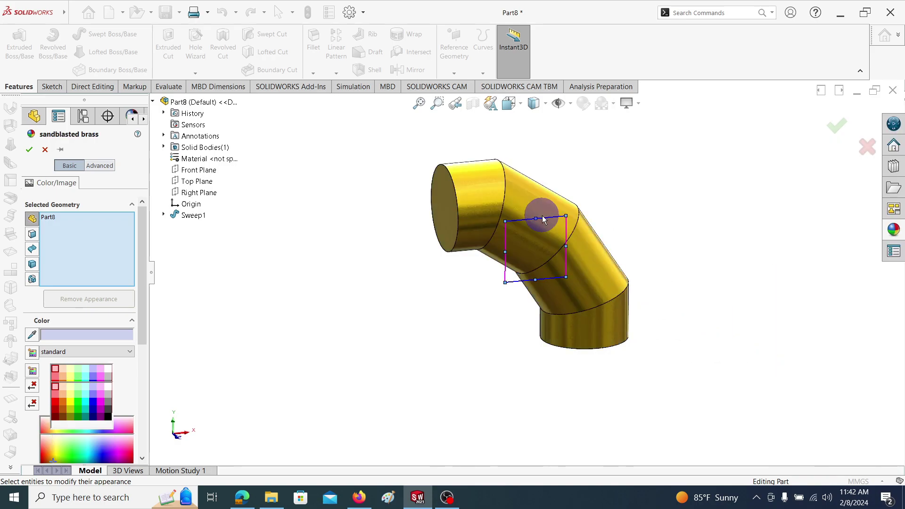
{"action": "left_click", "coordinate": [833, 126]}
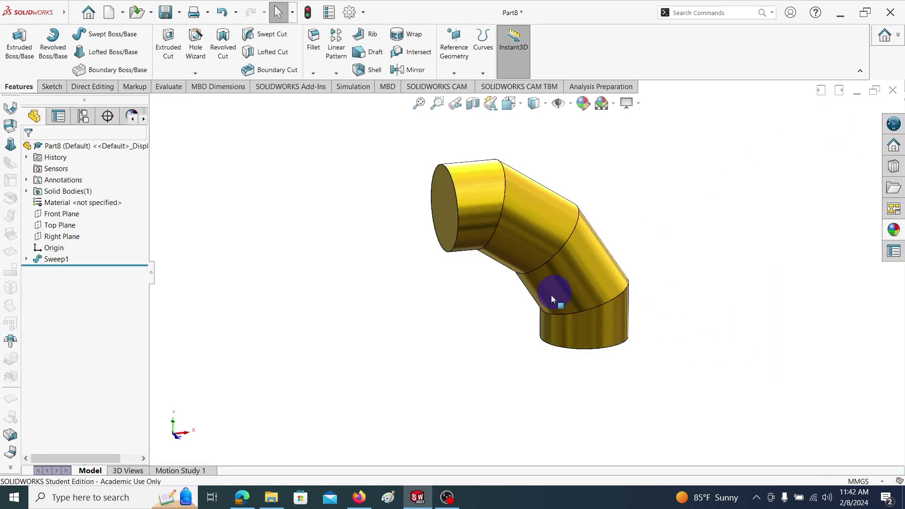
- Shell the swept elbow to a 3 mm wall thickness, removing both circular end faces
{"action": "scroll", "coordinate": [554, 264], "scroll_direction": "up", "scroll_amount": 2}
{"action": "scroll", "coordinate": [491, 351], "scroll_direction": "down", "scroll_amount": 3}
{"action": "middle_click_drag", "start_coordinate": [439, 352], "coordinate": [384, 256]}
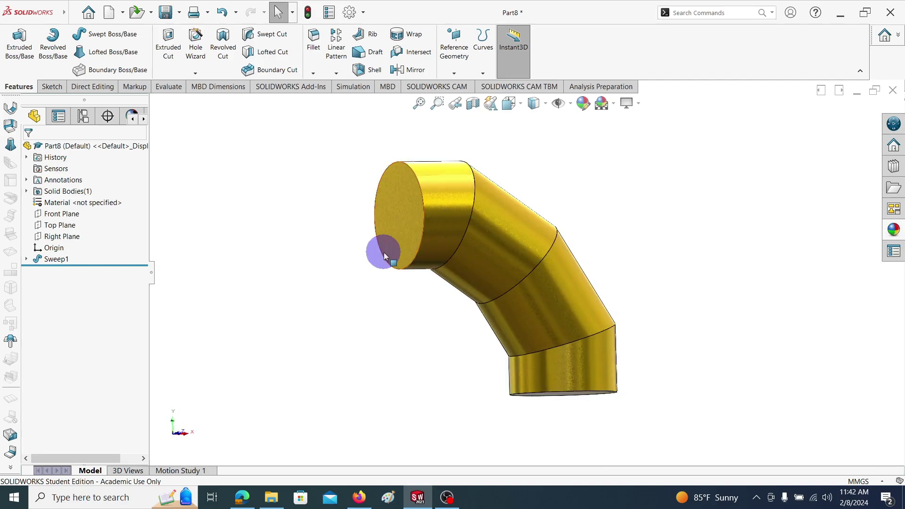
{"action": "left_click", "coordinate": [394, 212]}
{"action": "mouse_move", "coordinate": [581, 424]}
{"action": "middle_mouse_down"}
{"action": "mouse_move", "coordinate": [587, 414]}
{"action": "mouse_move", "coordinate": [567, 350]}
{"action": "middle_mouse_up"}
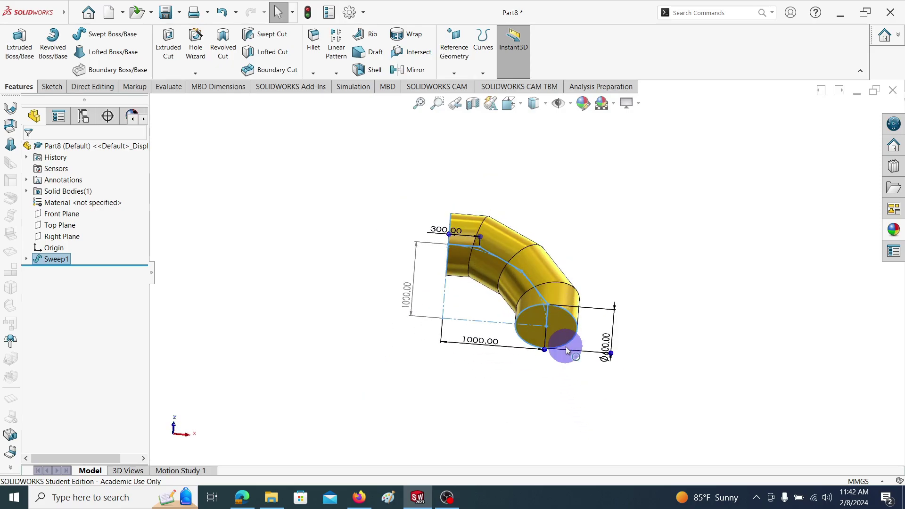
{"action": "left_click", "coordinate": [563, 333]}
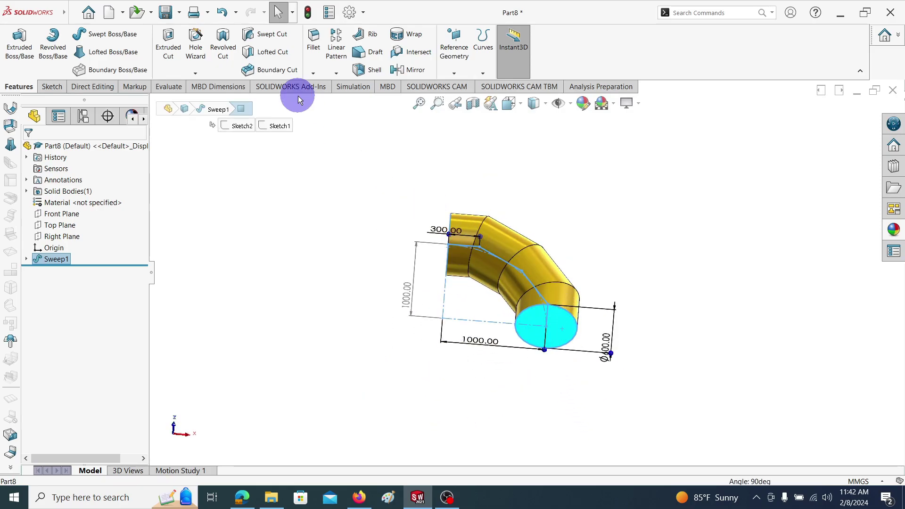
{"action": "left_click", "coordinate": [368, 70]}
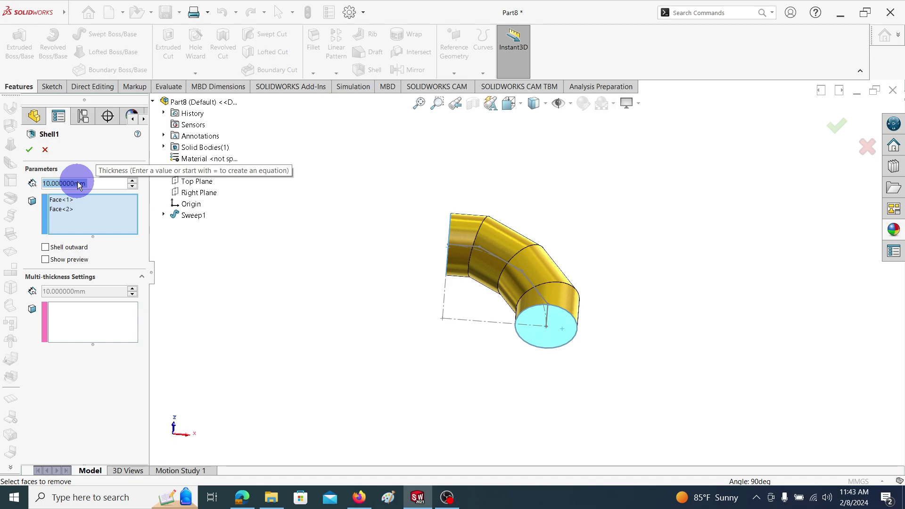
{"action": "type", "text": "3"}
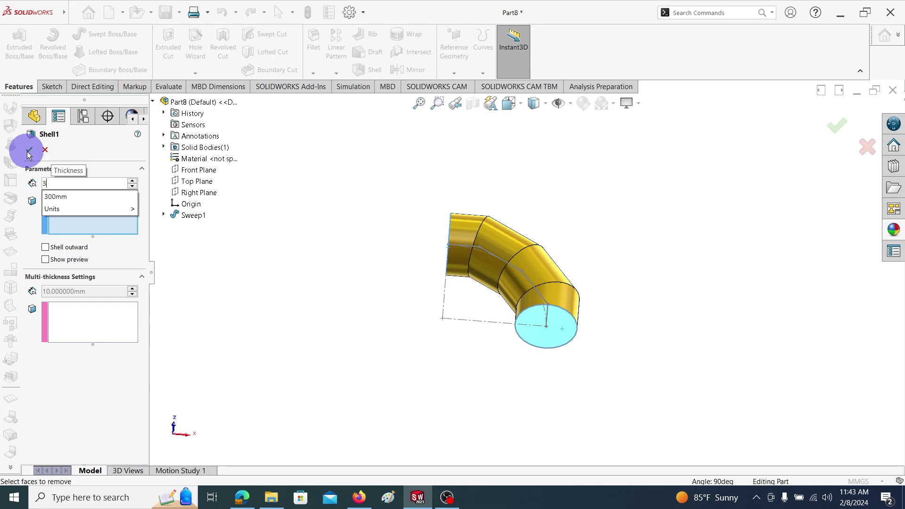
{"action": "key", "text": "Return"}
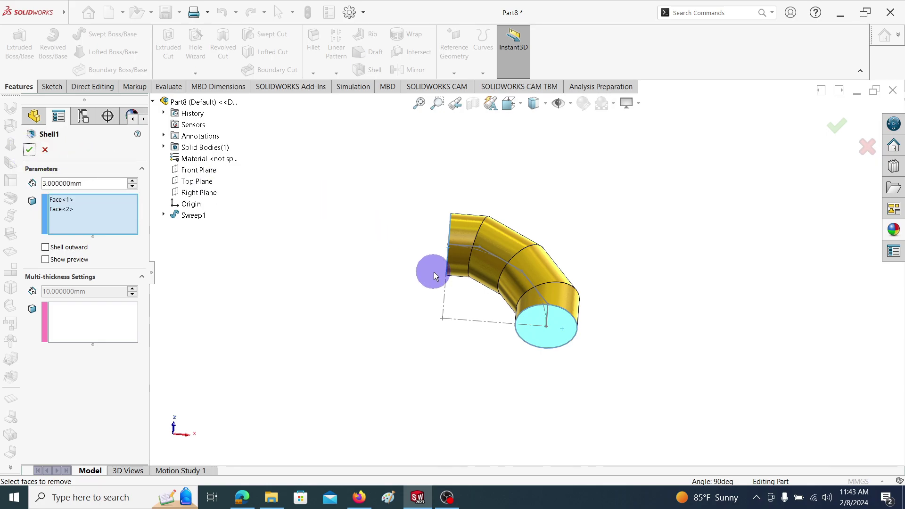
{"action": "left_click", "coordinate": [28, 150]}
- On the Front Plane, sketch a circle centred on the origin with a radius of about 966 mm, passing through all elbow segments
{"action": "middle_click_drag", "start_coordinate": [452, 282], "coordinate": [471, 264]}
{"action": "scroll", "coordinate": [493, 325], "scroll_direction": "down", "scroll_amount": 5}
{"action": "scroll", "coordinate": [493, 325], "scroll_direction": "up", "scroll_amount": 2}
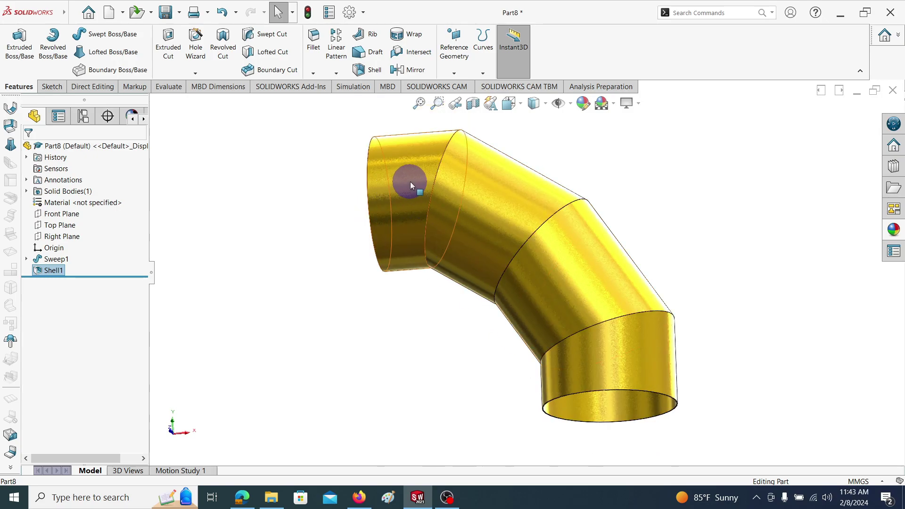
{"action": "middle_click_drag", "start_coordinate": [454, 245], "coordinate": [436, 264]}
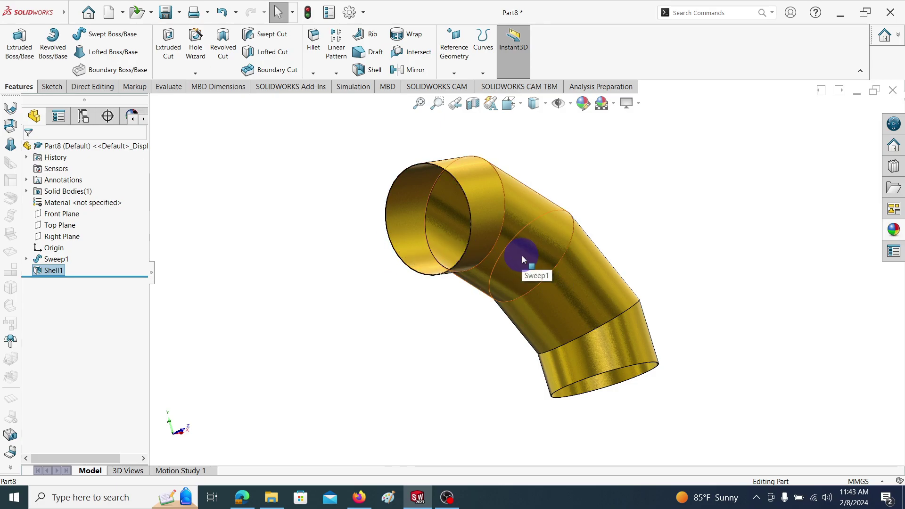
{"action": "left_click", "coordinate": [59, 213]}
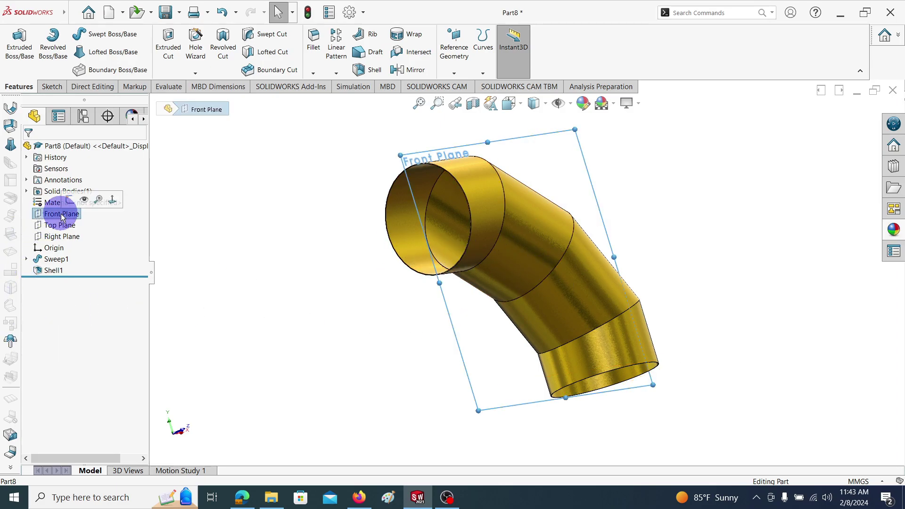
{"action": "left_click", "coordinate": [114, 201]}
{"action": "left_click", "coordinate": [71, 212]}
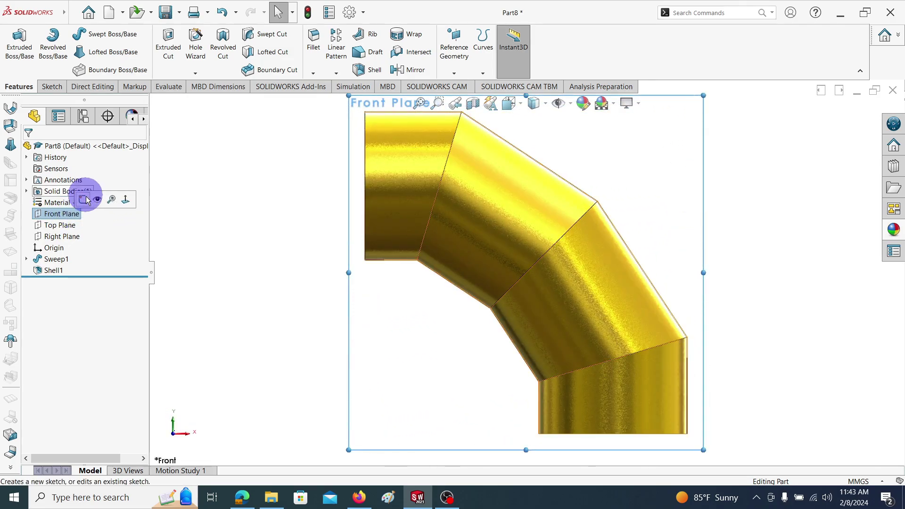
{"action": "left_click", "coordinate": [82, 201]}
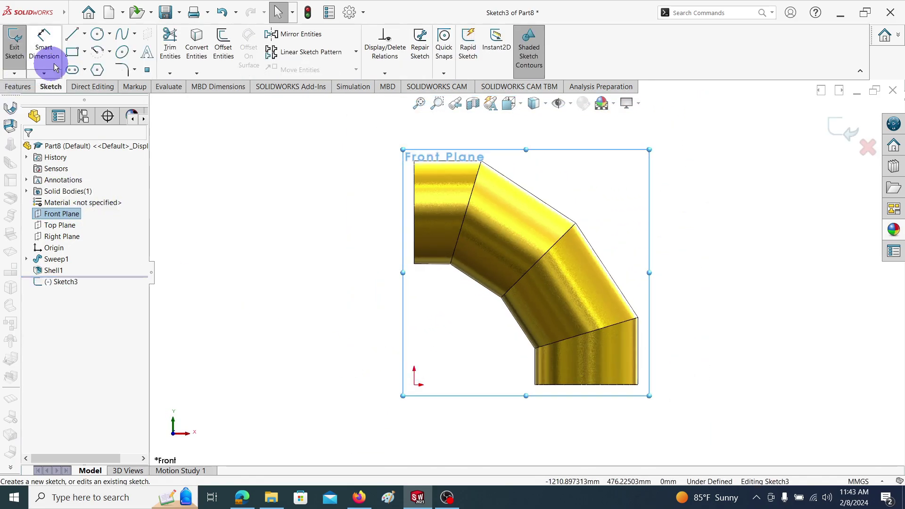
{"action": "left_click", "coordinate": [98, 37]}
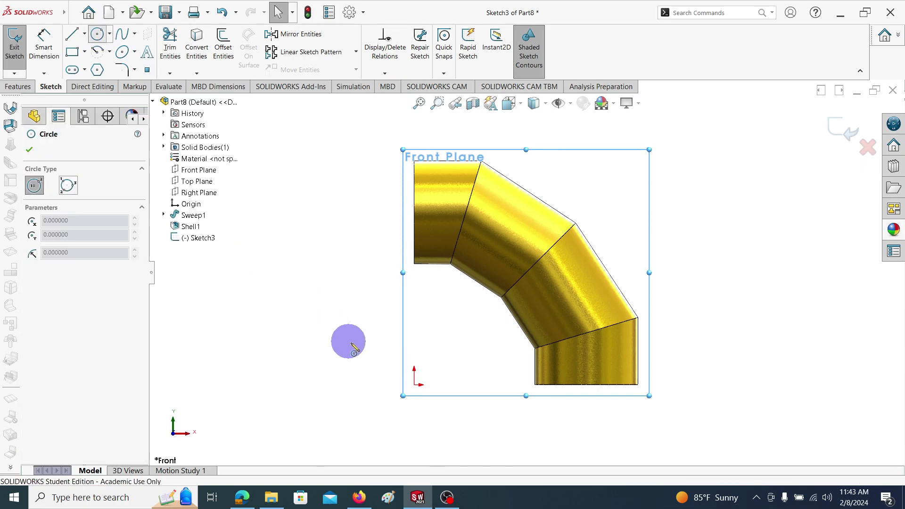
{"action": "left_click", "coordinate": [415, 385]}
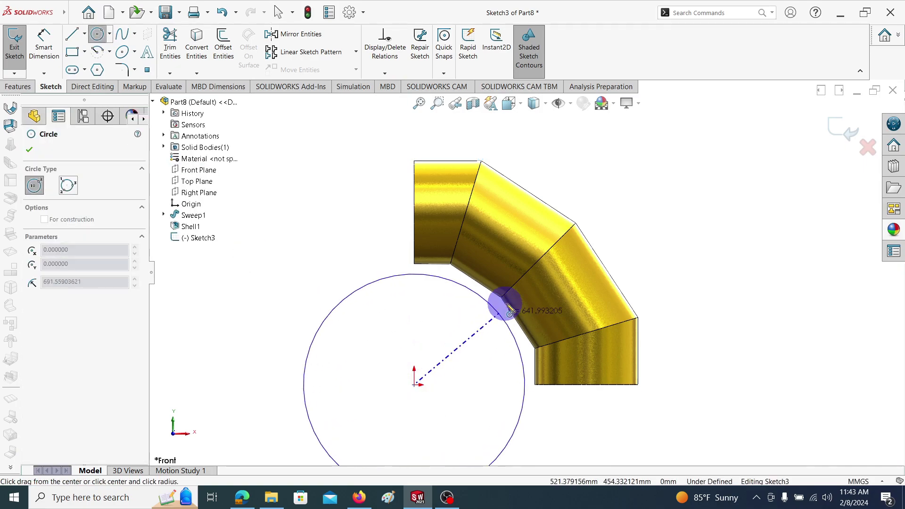
{"action": "left_click", "coordinate": [542, 283]}
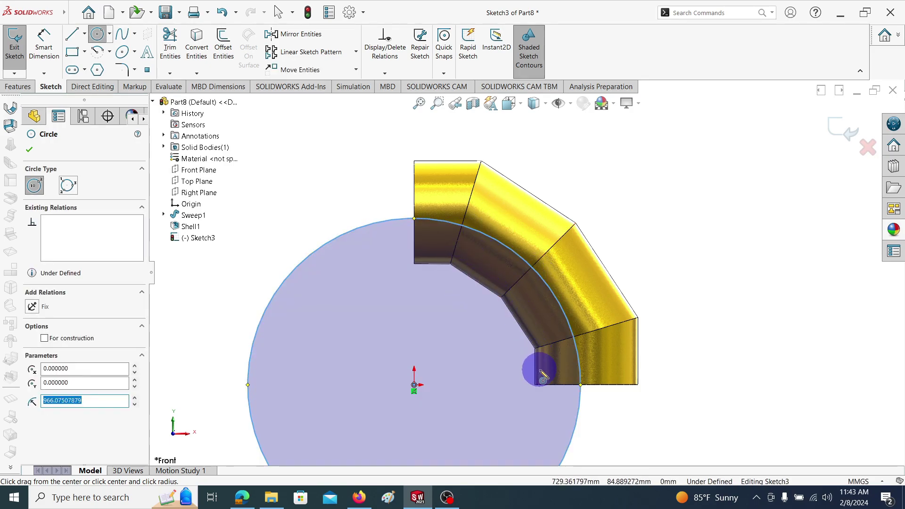
{"action": "left_click", "coordinate": [29, 151]}
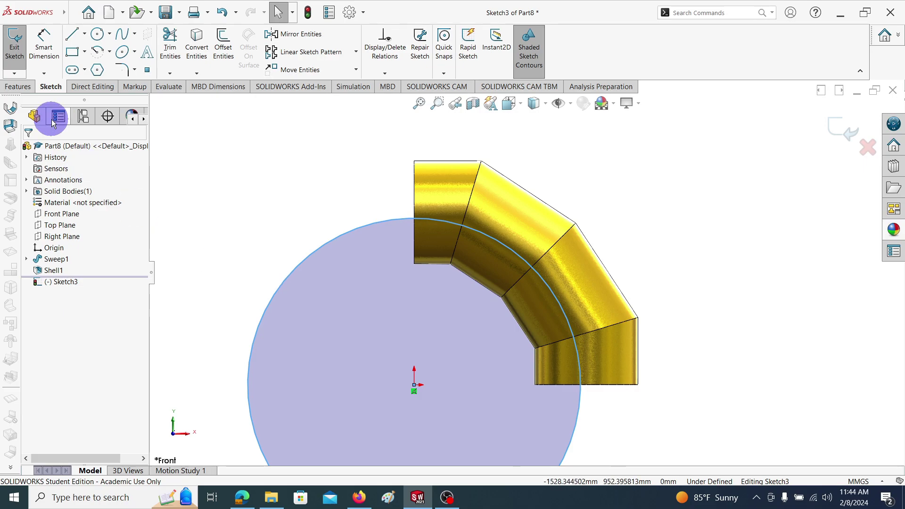
- Extrude-cut the circle sketch by 2 mm with the Mid Plane end condition to slit the elbow wall
{"action": "left_click", "coordinate": [21, 88]}
{"action": "left_click", "coordinate": [167, 44]}
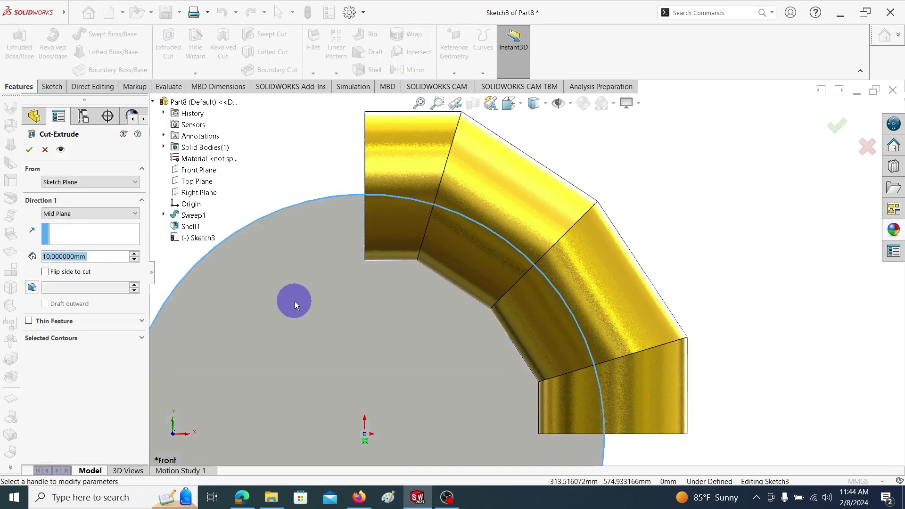
{"action": "middle_click_drag", "start_coordinate": [358, 301], "coordinate": [541, 222]}
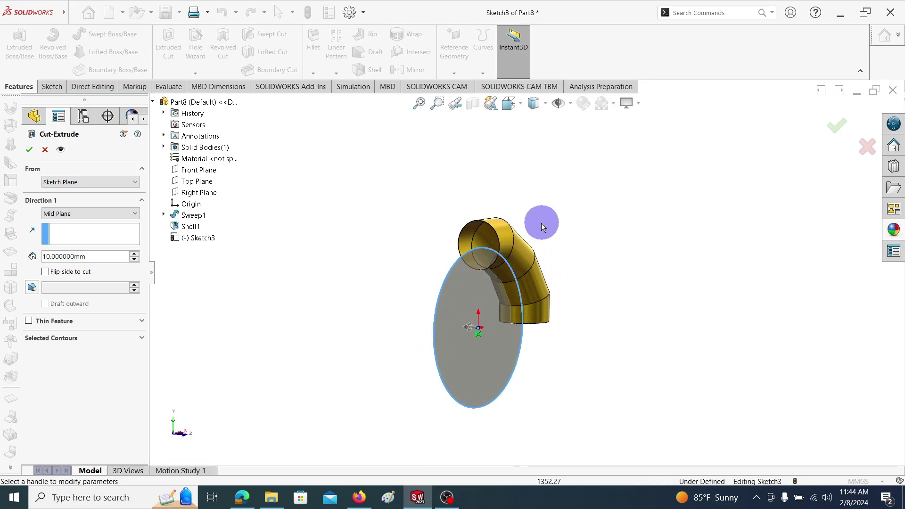
{"action": "scroll", "coordinate": [489, 278], "scroll_direction": "down", "scroll_amount": 4}
{"action": "scroll", "coordinate": [489, 234], "scroll_direction": "down", "scroll_amount": 1}
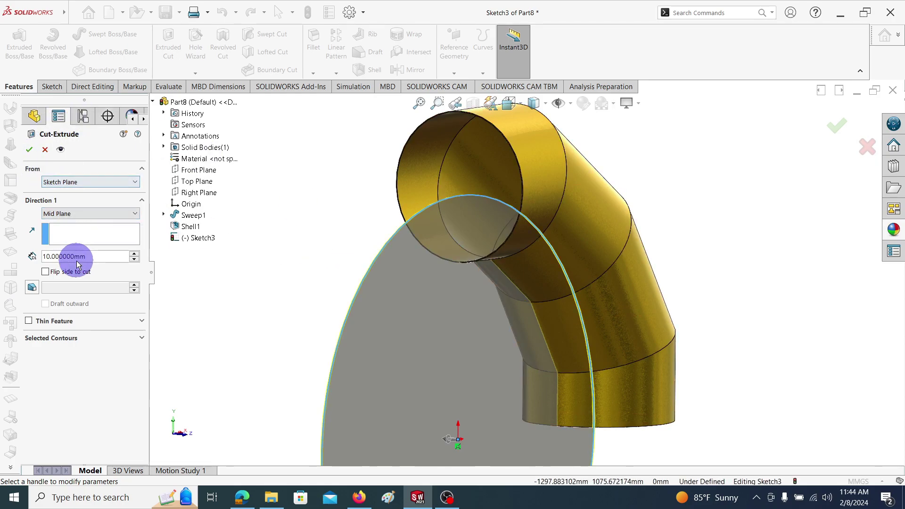
{"action": "left_click_drag", "start_coordinate": [98, 257], "coordinate": [29, 262]}
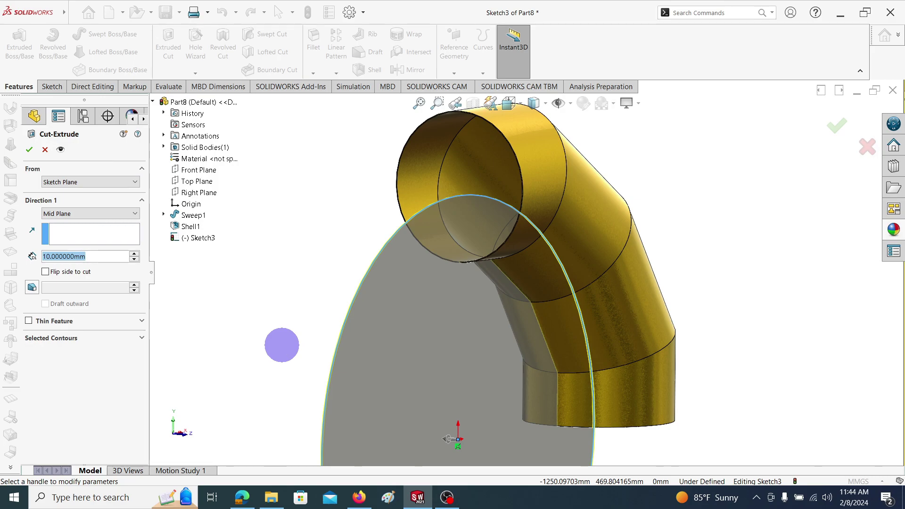
{"action": "type", "text": "2"}
{"action": "left_click", "coordinate": [31, 151]}
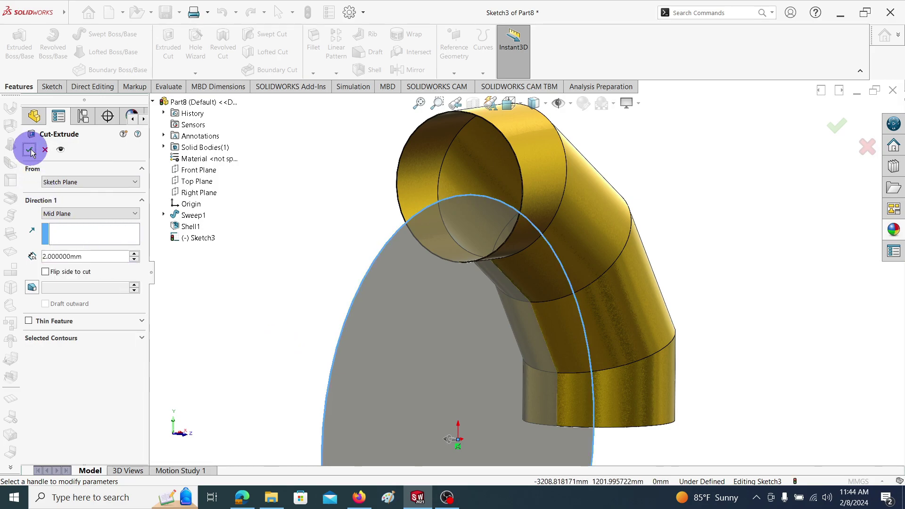
{"action": "left_click", "coordinate": [31, 150]}
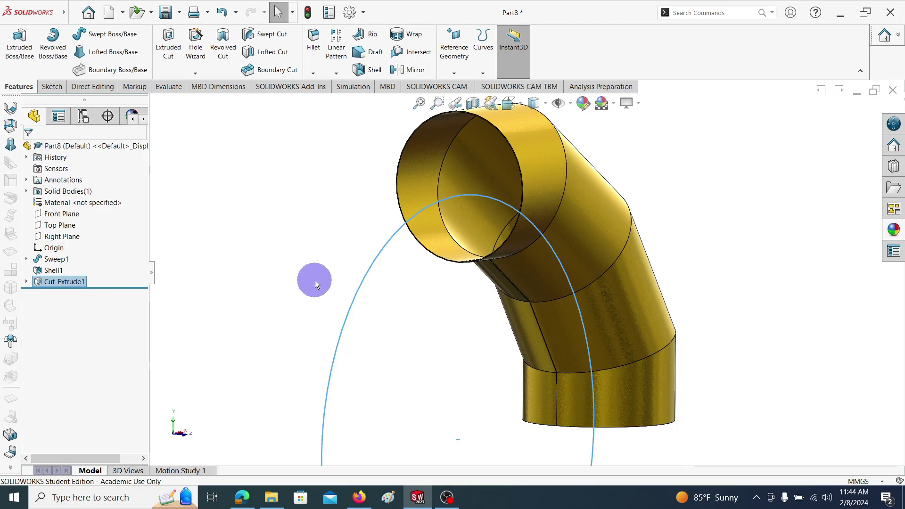
- Examine the slit along the inner side of the elbow and the joints between its segments
{"action": "left_click", "coordinate": [330, 279]}
{"action": "scroll", "coordinate": [516, 278], "scroll_direction": "up", "scroll_amount": 2}
{"action": "scroll", "coordinate": [533, 334], "scroll_direction": "down", "scroll_amount": 2}
{"action": "middle_click_drag", "start_coordinate": [532, 334], "coordinate": [494, 244]}
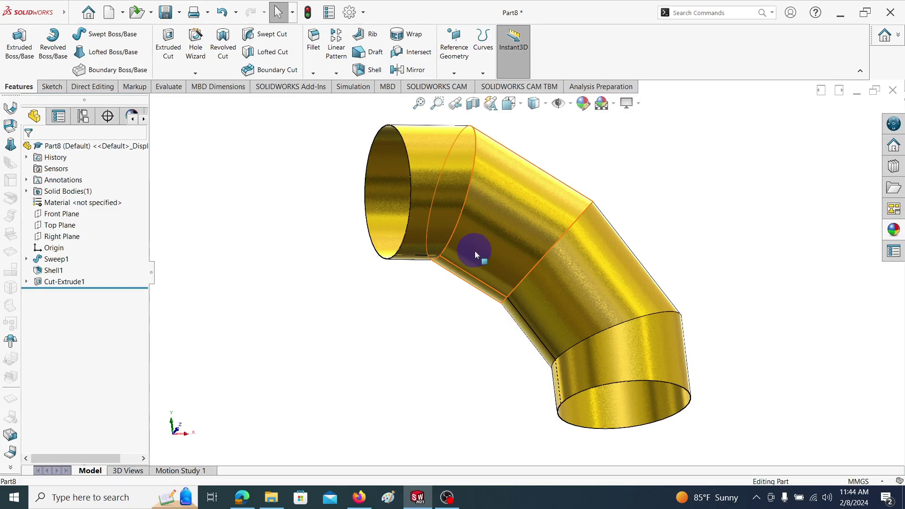
{"action": "scroll", "coordinate": [476, 307], "scroll_direction": "up", "scroll_amount": 2}
{"action": "scroll", "coordinate": [481, 303], "scroll_direction": "down", "scroll_amount": 2}
{"action": "middle_click_drag", "start_coordinate": [607, 296], "coordinate": [581, 396]}
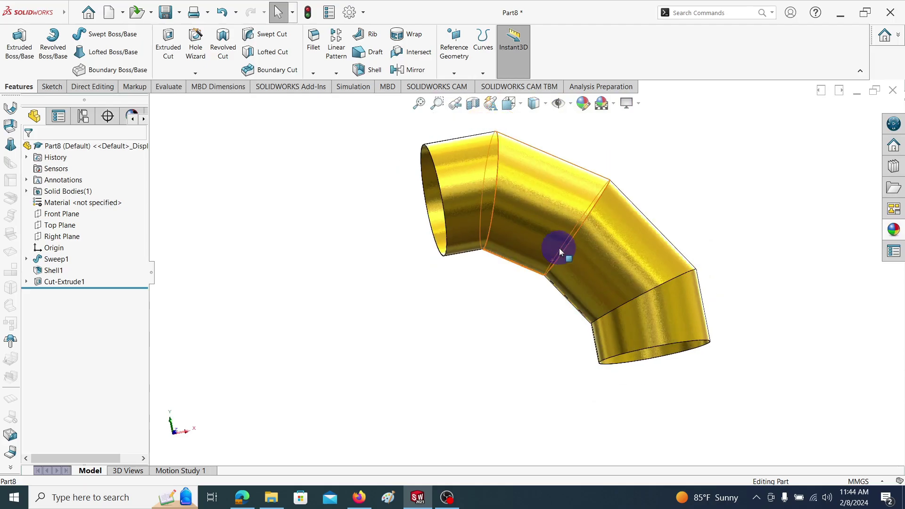
{"action": "middle_click_drag", "start_coordinate": [559, 248], "coordinate": [547, 228]}
{"action": "middle_click_drag", "start_coordinate": [530, 268], "coordinate": [606, 216]}
{"action": "scroll", "coordinate": [531, 328], "scroll_direction": "up", "scroll_amount": 2}
{"action": "middle_click_drag", "start_coordinate": [591, 310], "coordinate": [534, 231]}
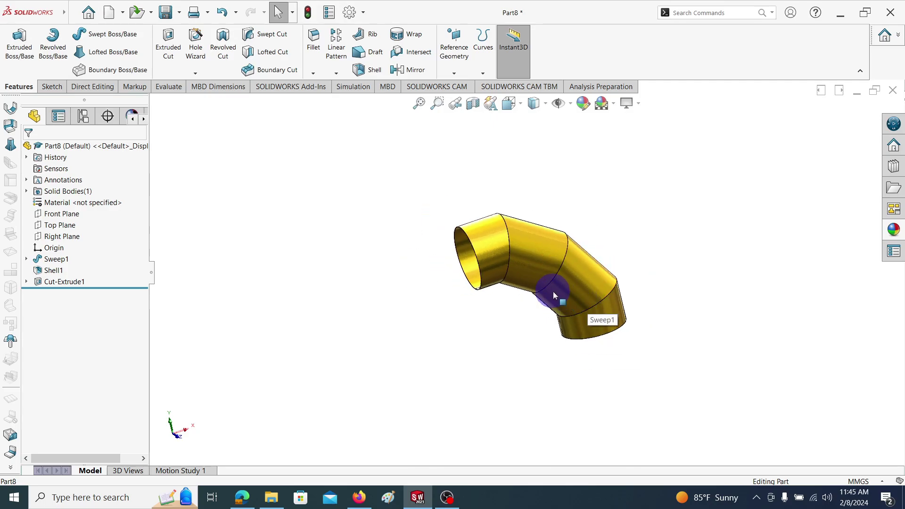
{"action": "middle_click_drag", "start_coordinate": [553, 291], "coordinate": [495, 208]}
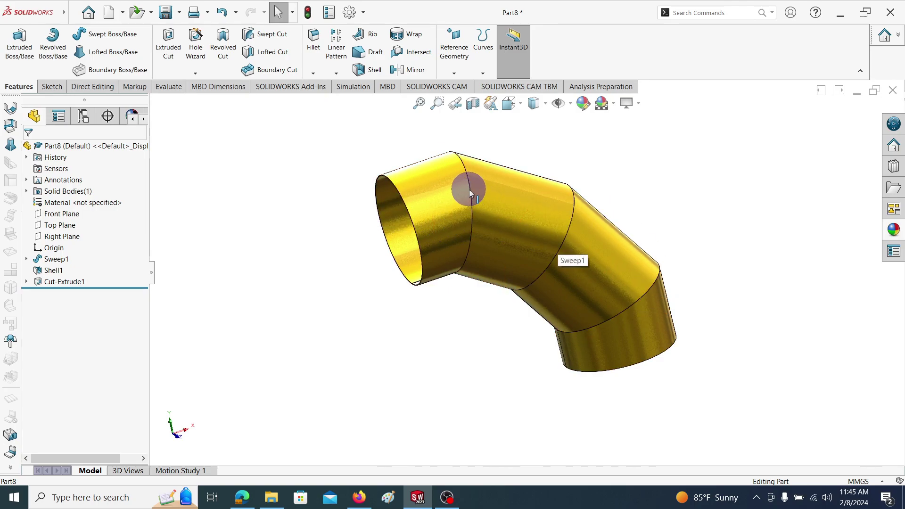
{"action": "middle_click_drag", "start_coordinate": [531, 204], "coordinate": [529, 226], "text": "ctrl"}
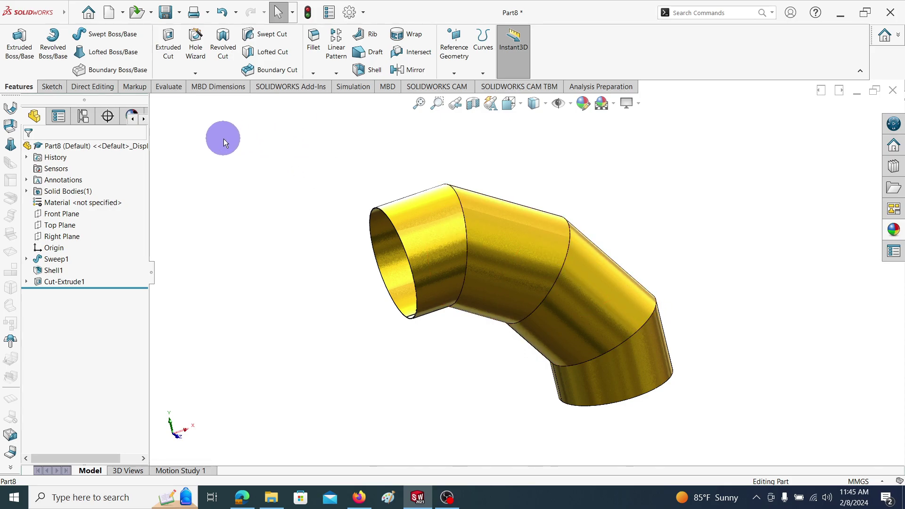
- Create a reference plane coincident with the joint edge between the upper horizontal end segment and its neighbouring segment
{"action": "left_click", "coordinate": [454, 43]}
{"action": "left_click", "coordinate": [462, 86]}
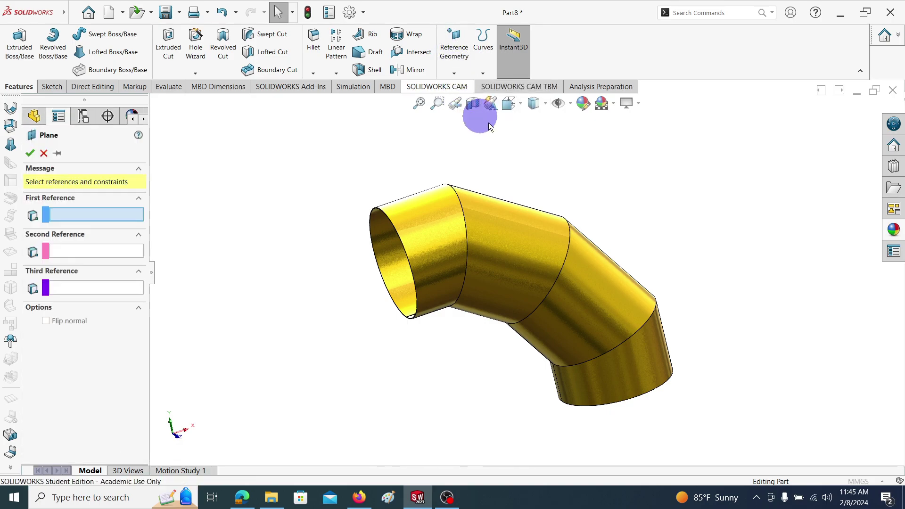
{"action": "left_click", "coordinate": [465, 216]}
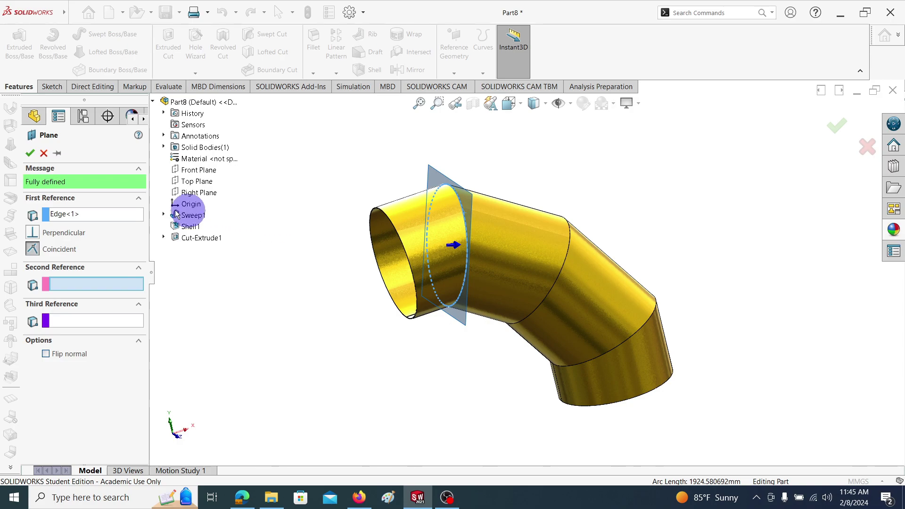
{"action": "left_click", "coordinate": [31, 153]}
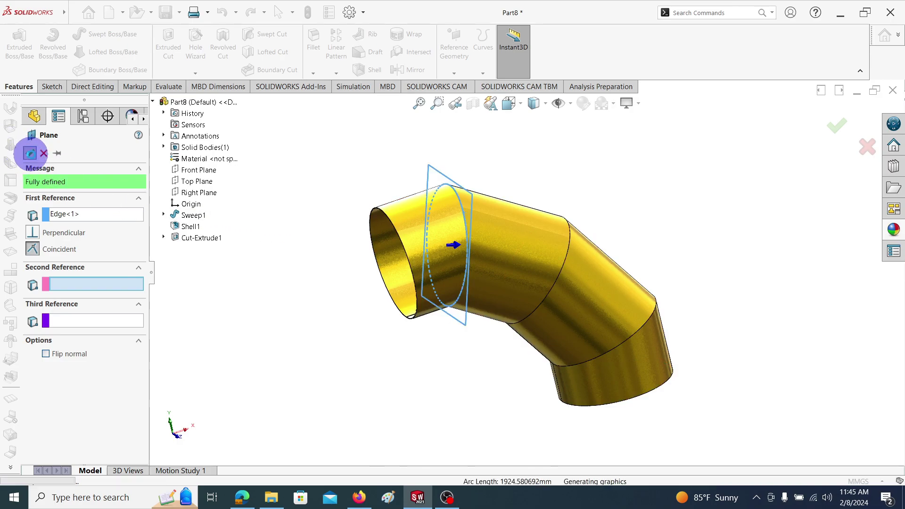
- Create a reference plane coincident with the joint edge between the two middle elbow segments, replacing the preselected plane reference
{"action": "left_click", "coordinate": [455, 46]}
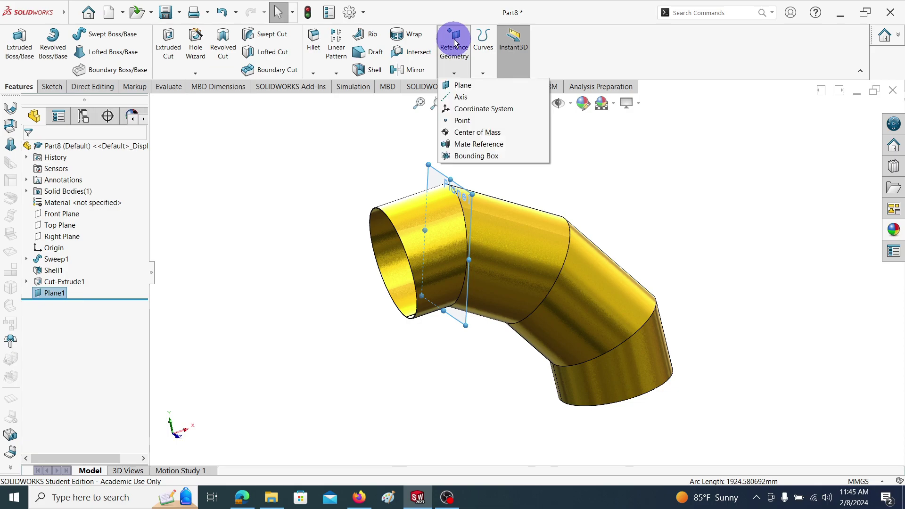
{"action": "left_click", "coordinate": [460, 84]}
{"action": "left_click", "coordinate": [57, 218]}
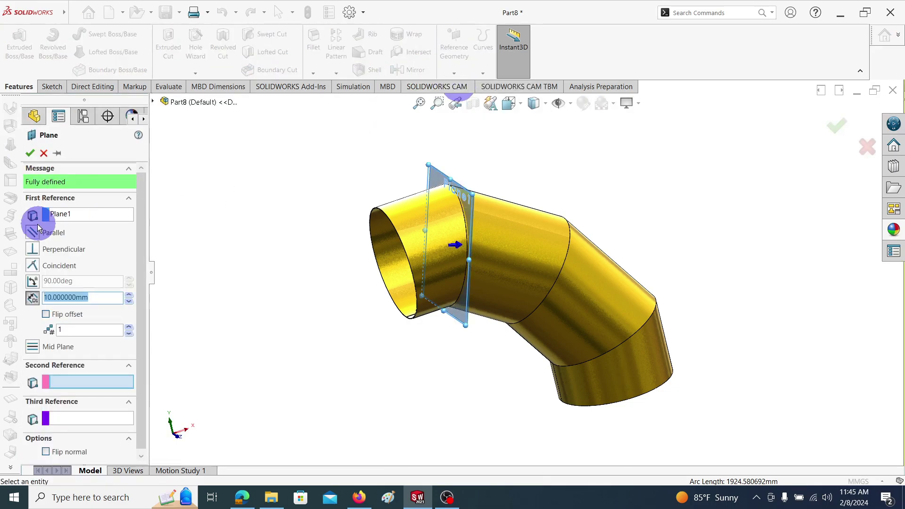
{"action": "key", "text": "Delete"}
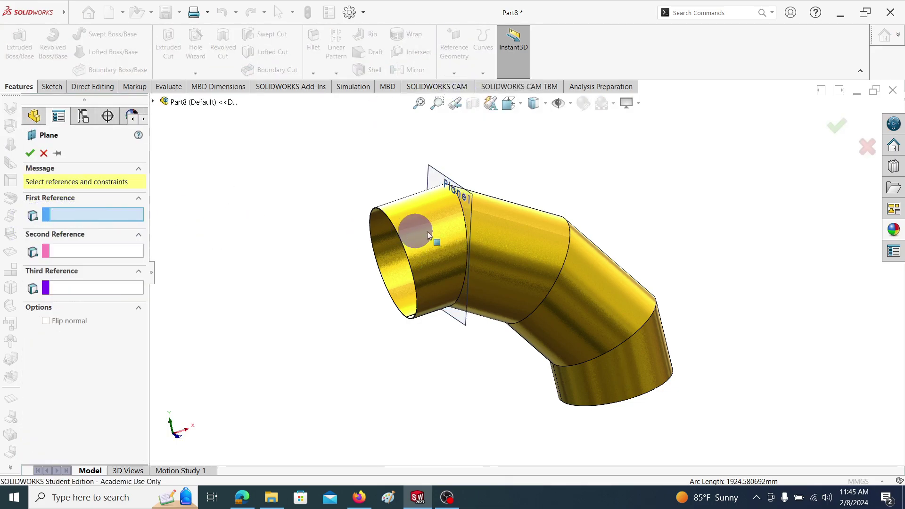
{"action": "left_click", "coordinate": [570, 247]}
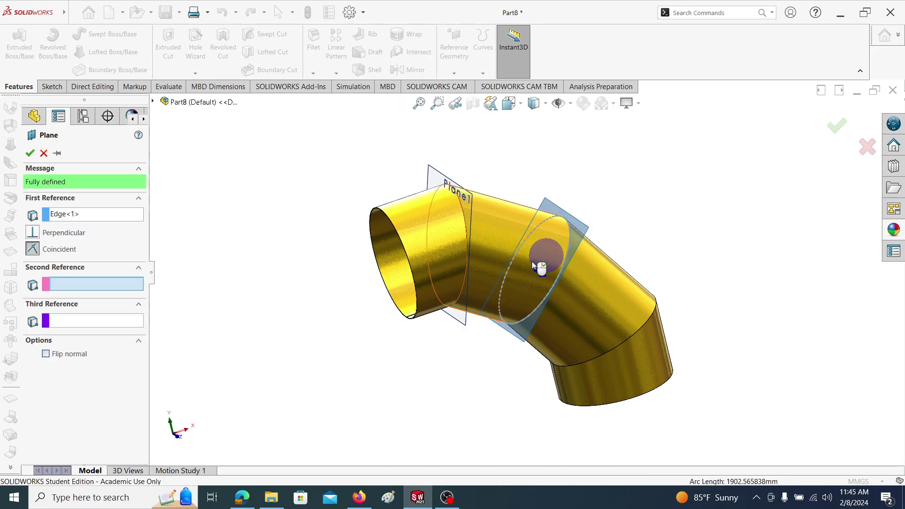
{"action": "left_click", "coordinate": [29, 153]}
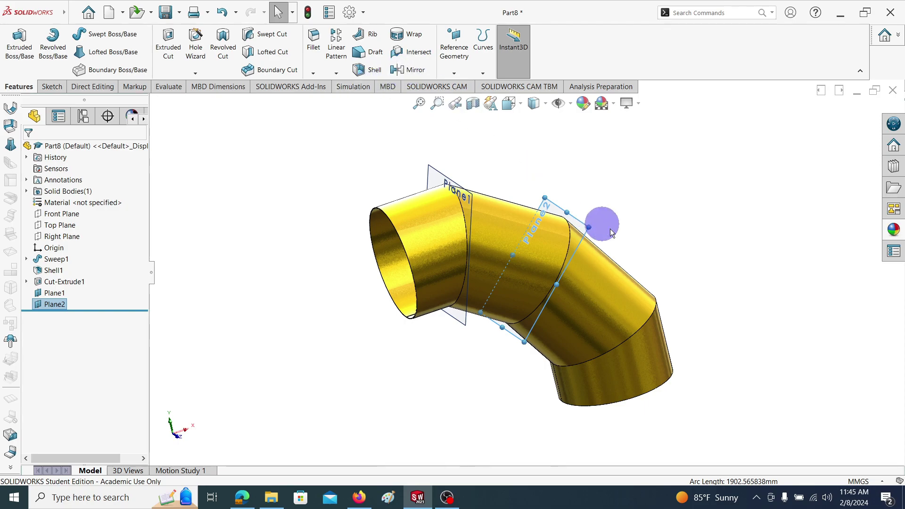
- Create a reference plane coincident with the joint edge between the lower vertical end segment and its neighbour, replacing the preselected plane reference
{"action": "left_click", "coordinate": [453, 73]}
{"action": "left_click", "coordinate": [482, 73]}
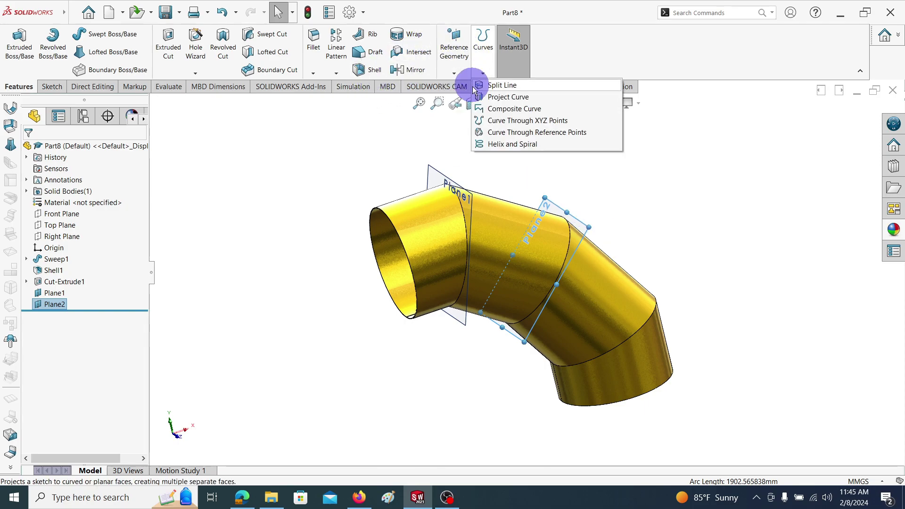
{"action": "left_click", "coordinate": [453, 73]}
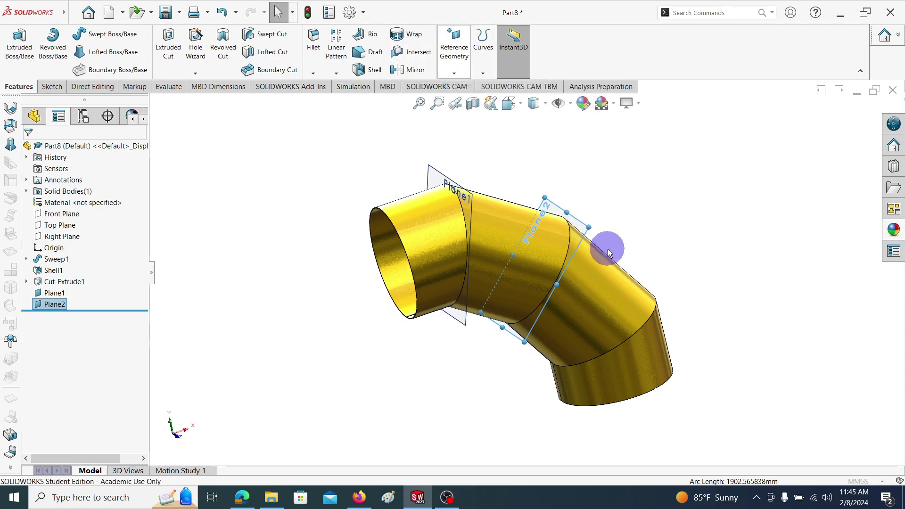
{"action": "left_click", "coordinate": [61, 214]}
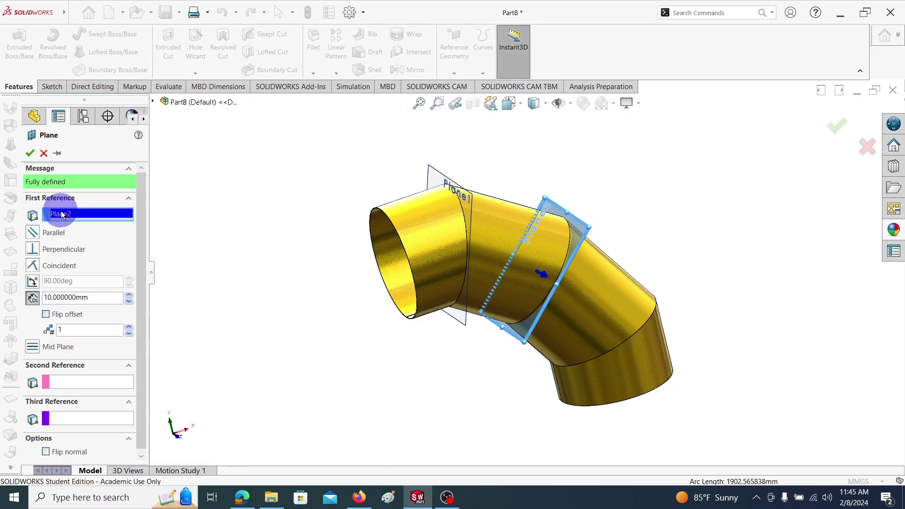
{"action": "key", "text": "Delete"}
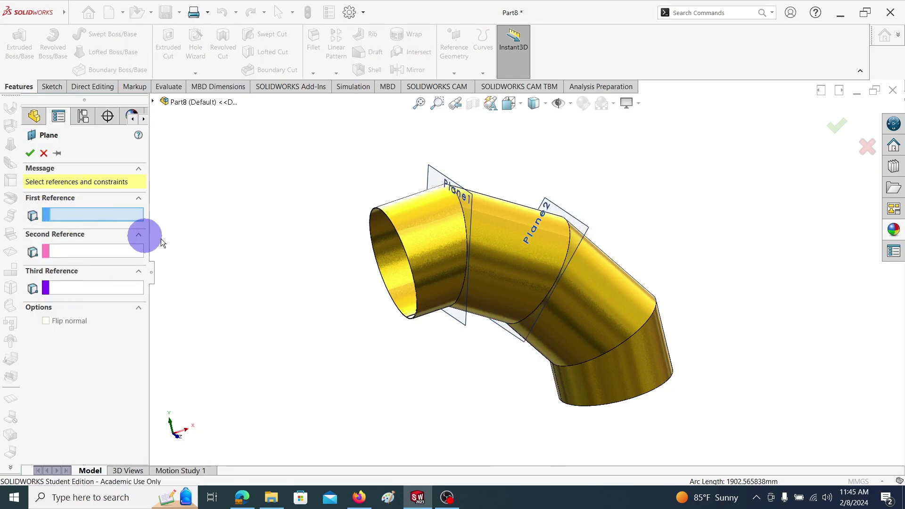
{"action": "left_click", "coordinate": [648, 322]}
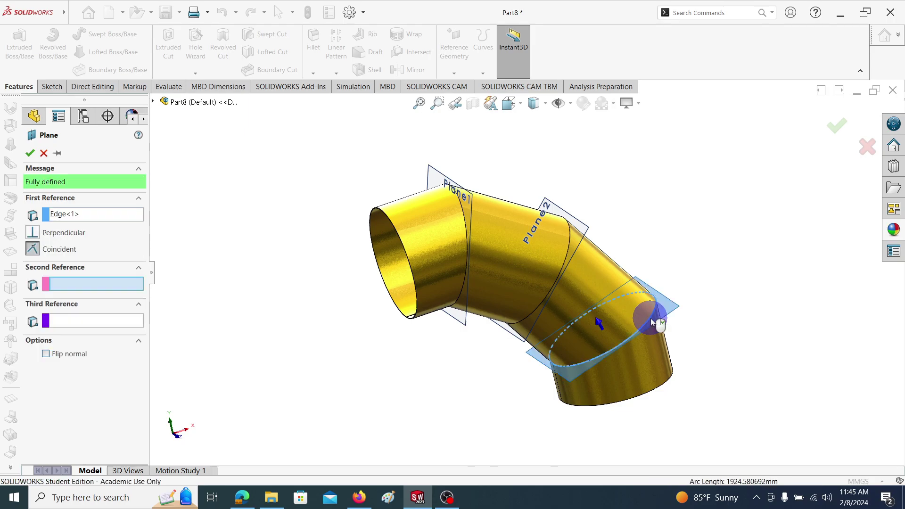
{"action": "left_click", "coordinate": [30, 152]}
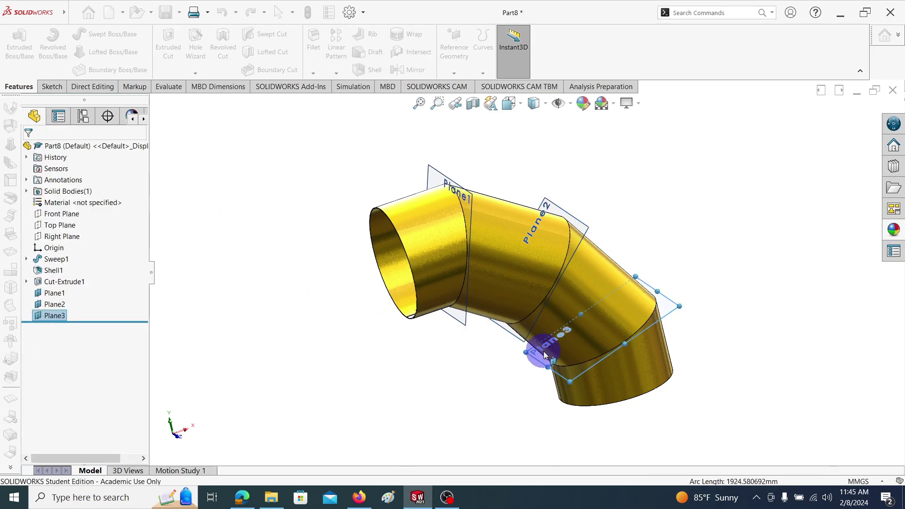
{"action": "middle_click", "coordinate": [408, 356]}
{"action": "scroll", "coordinate": [505, 317], "scroll_direction": "down", "scroll_amount": 3}
{"action": "scroll", "coordinate": [490, 309], "scroll_direction": "up", "scroll_amount": 2}
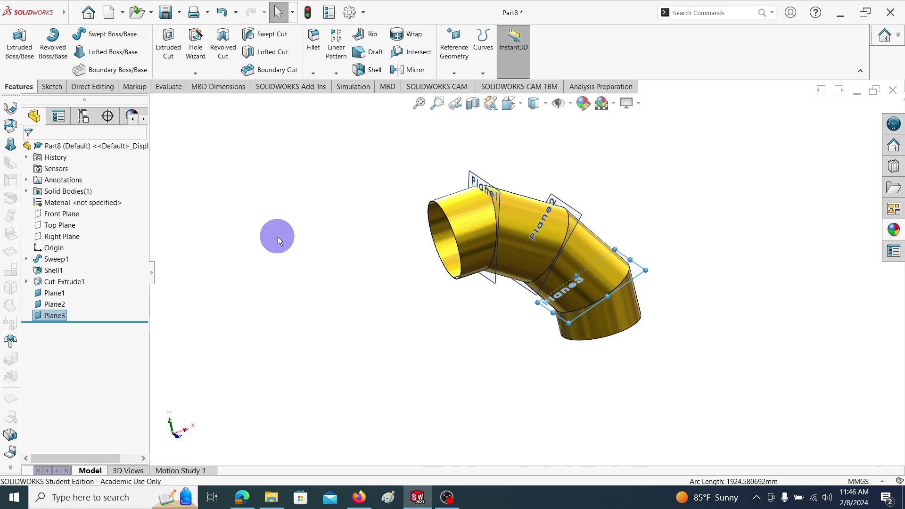
- Cut the elbow with the Split command using Plane1, Plane2 and Plane3 as trim tools, clearing the preselected plane first
{"action": "scroll", "coordinate": [615, 269], "scroll_direction": "down", "scroll_amount": 2}
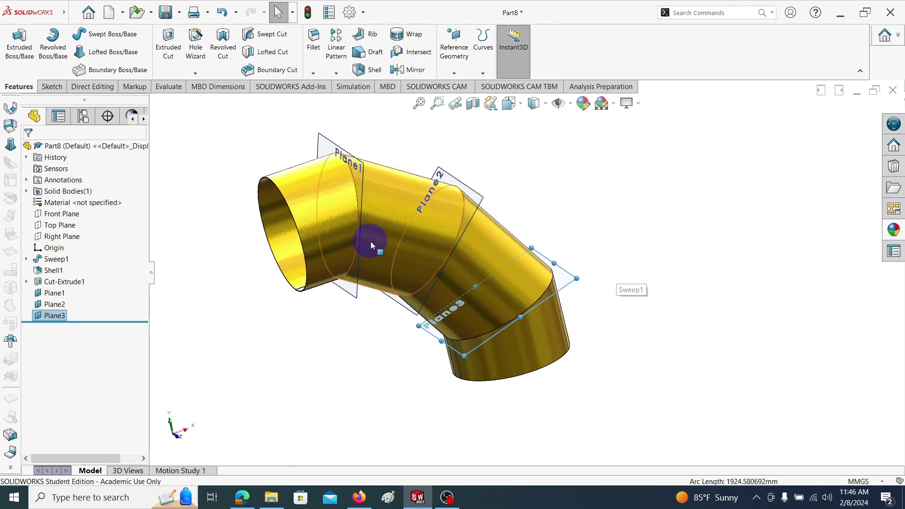
{"action": "scroll", "coordinate": [300, 238], "scroll_direction": "down", "scroll_amount": 3}
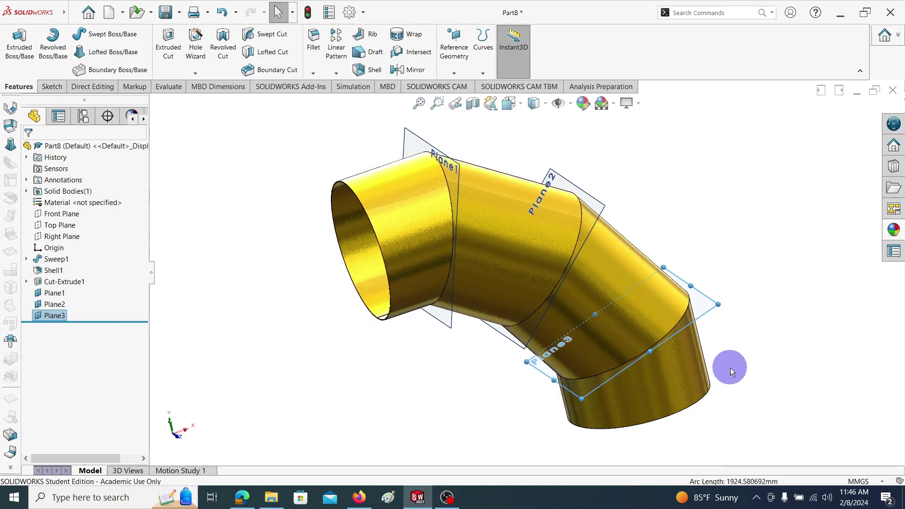
{"action": "left_click", "coordinate": [99, 87]}
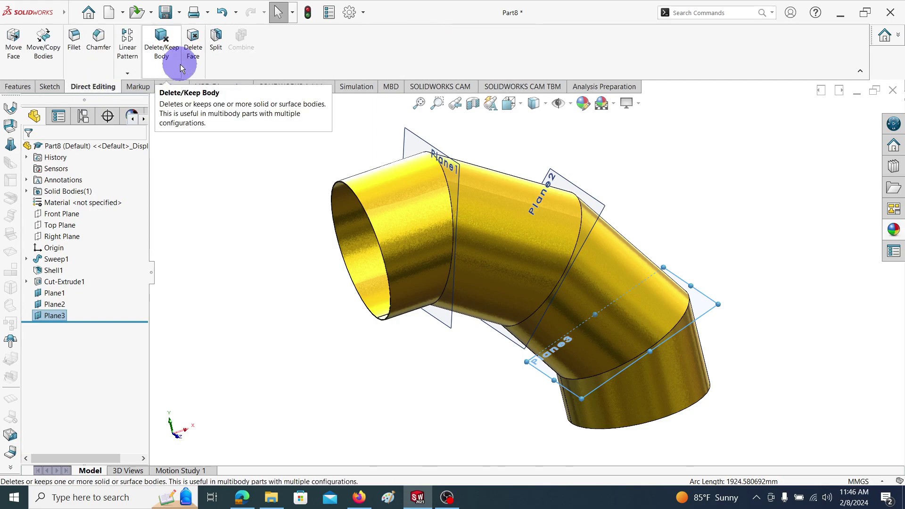
{"action": "left_click", "coordinate": [217, 45]}
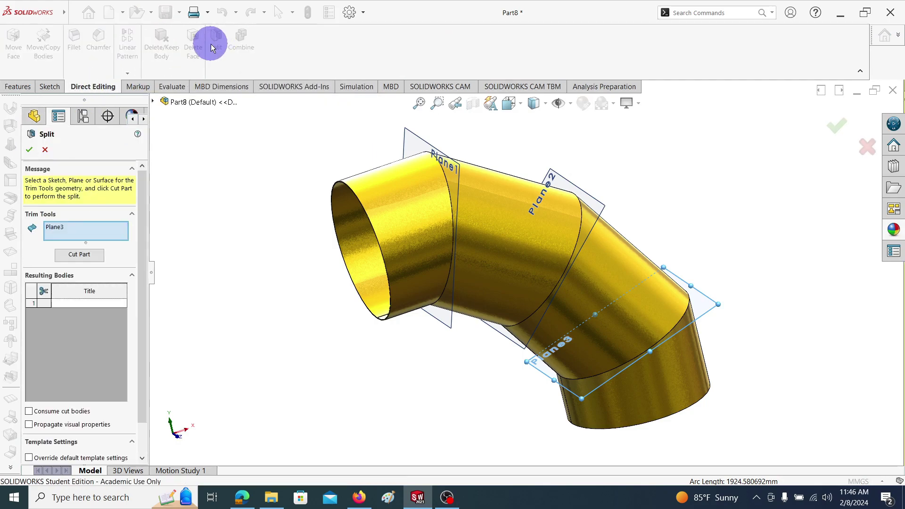
{"action": "left_click", "coordinate": [63, 230]}
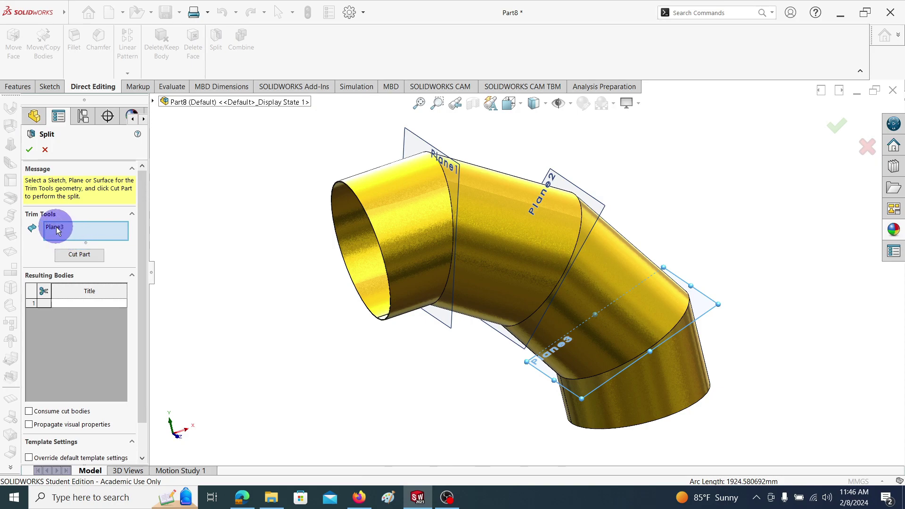
{"action": "key", "text": "Delete"}
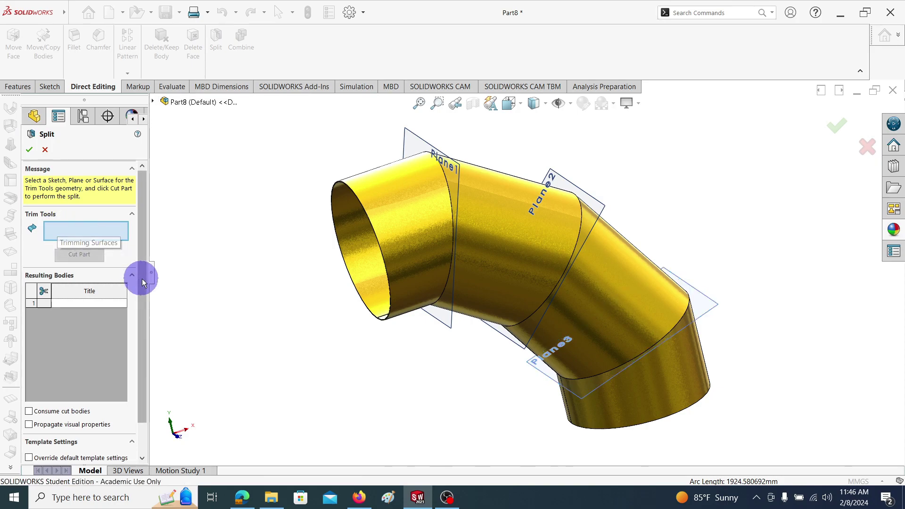
{"action": "left_click", "coordinate": [152, 102]}
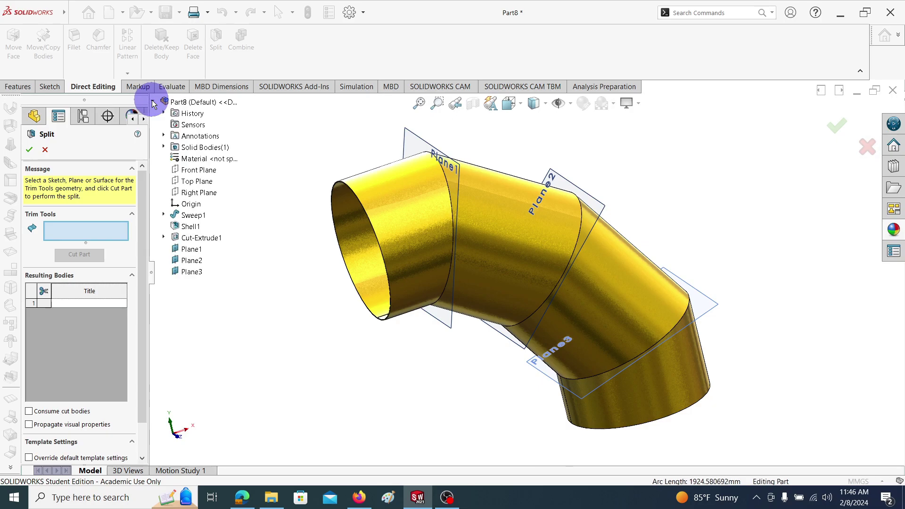
{"action": "left_click", "coordinate": [191, 251]}
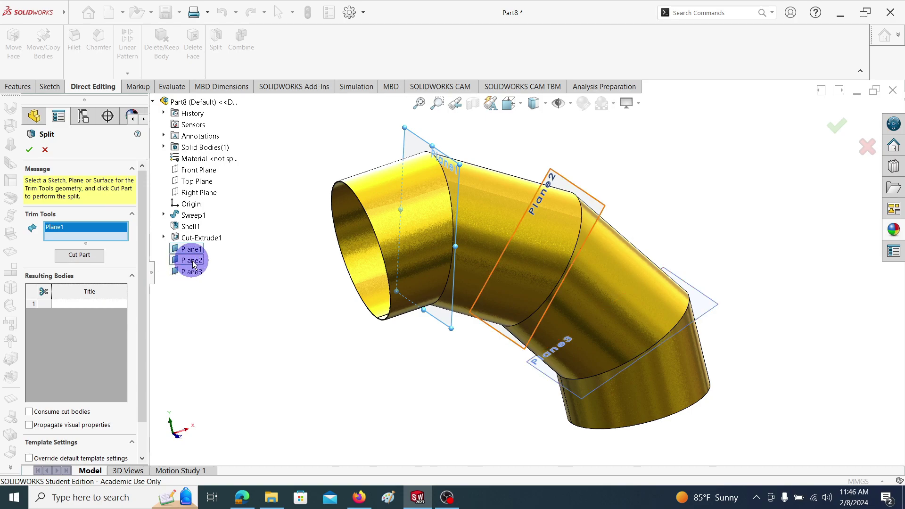
{"action": "left_click", "coordinate": [193, 262]}
{"action": "left_click", "coordinate": [190, 272]}
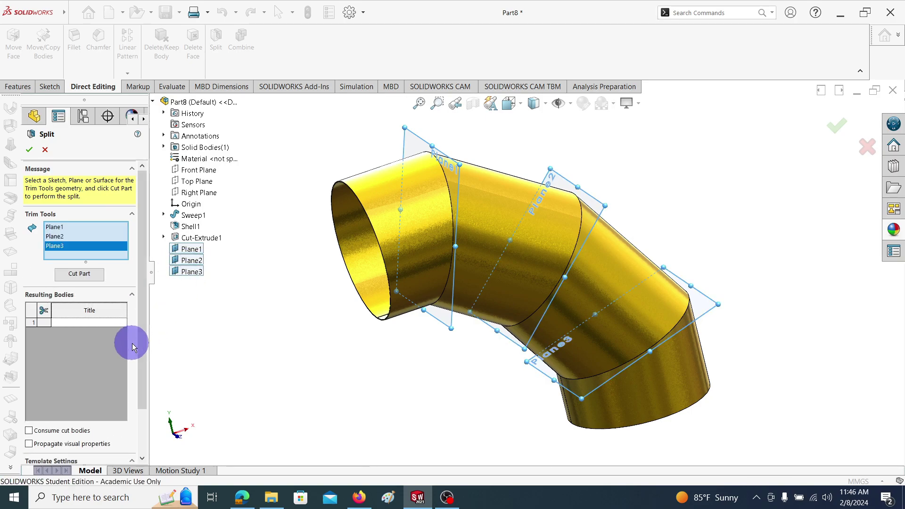
{"action": "left_click", "coordinate": [80, 274]}
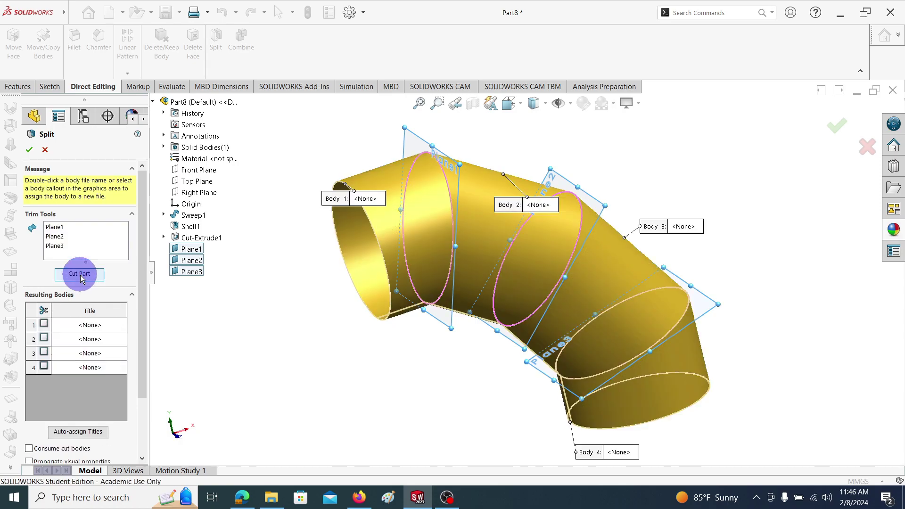
- Mark all four resulting bodies of the elbow for splitting and complete the Split
{"action": "key", "text": "z"}
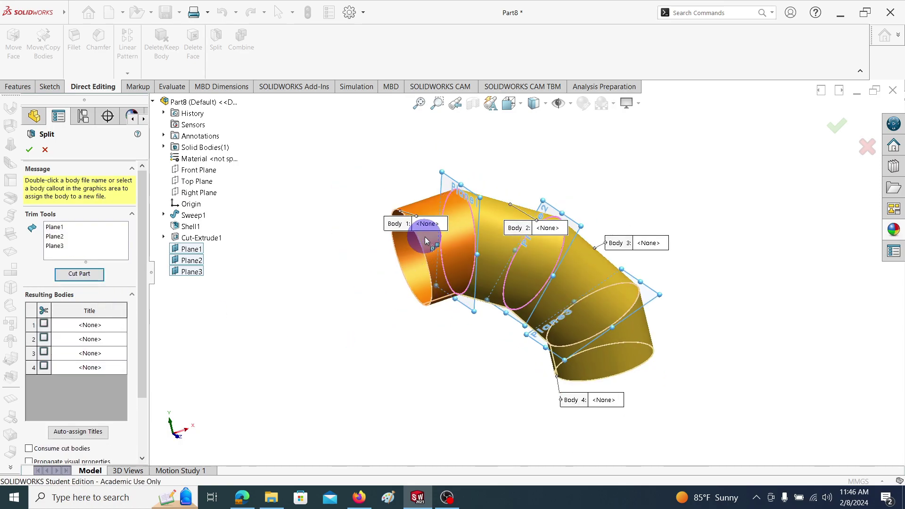
{"action": "left_click", "coordinate": [45, 325]}
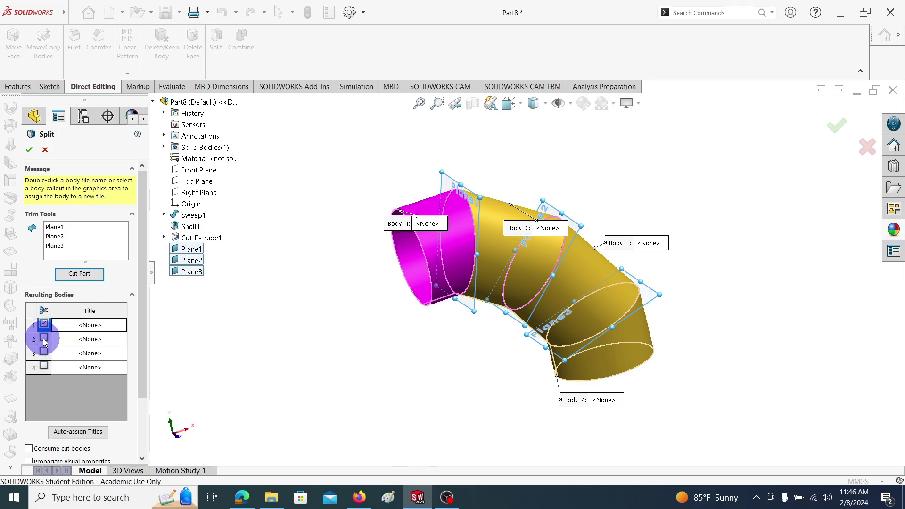
{"action": "left_click", "coordinate": [45, 338]}
{"action": "left_click", "coordinate": [44, 352]}
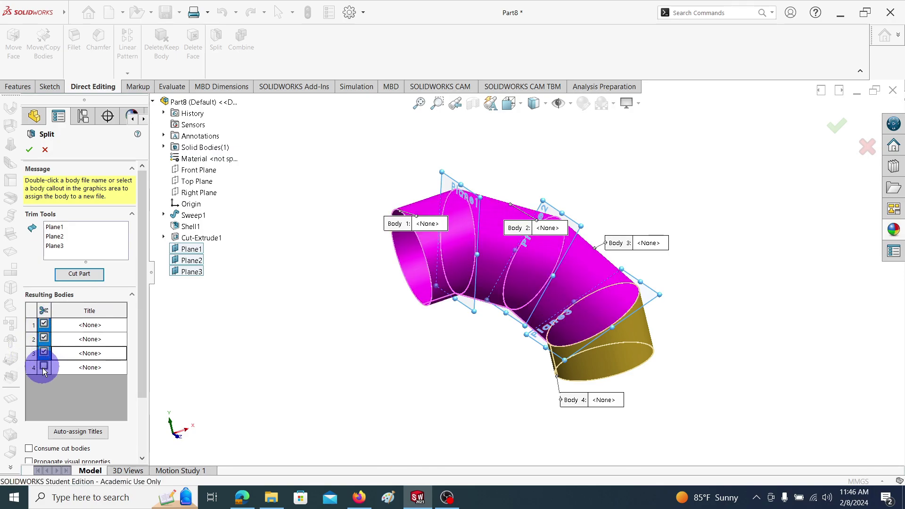
{"action": "left_click", "coordinate": [44, 366]}
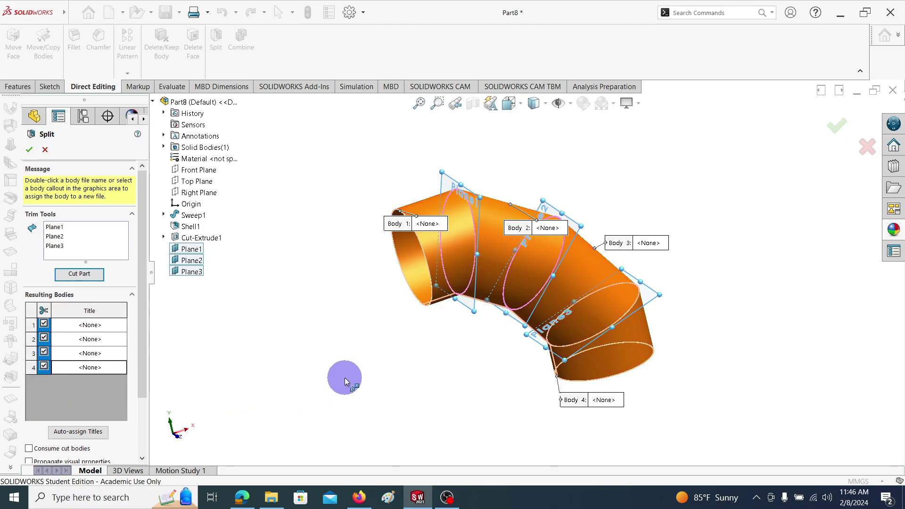
{"action": "left_click", "coordinate": [30, 151]}
- Hide the reference planes Plane1, Plane2 and Plane3 at the elbow joints
{"action": "scroll", "coordinate": [539, 222], "scroll_direction": "up", "scroll_amount": 2}
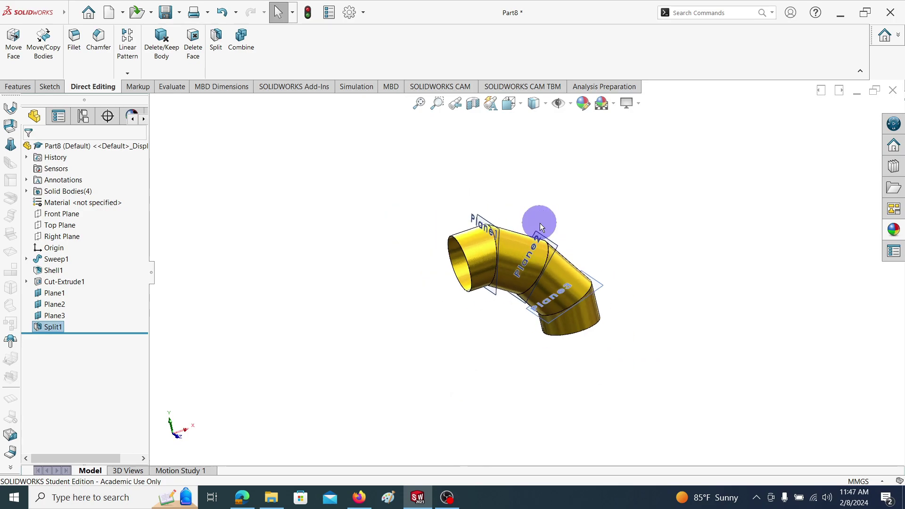
{"action": "scroll", "coordinate": [530, 265], "scroll_direction": "down", "scroll_amount": 2}
{"action": "scroll", "coordinate": [529, 267], "scroll_direction": "down", "scroll_amount": 1}
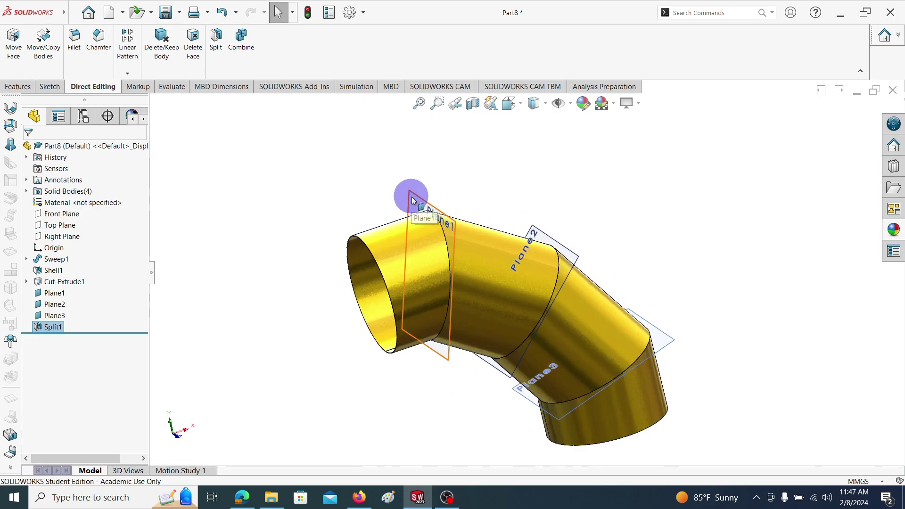
{"action": "right_click", "coordinate": [411, 200]}
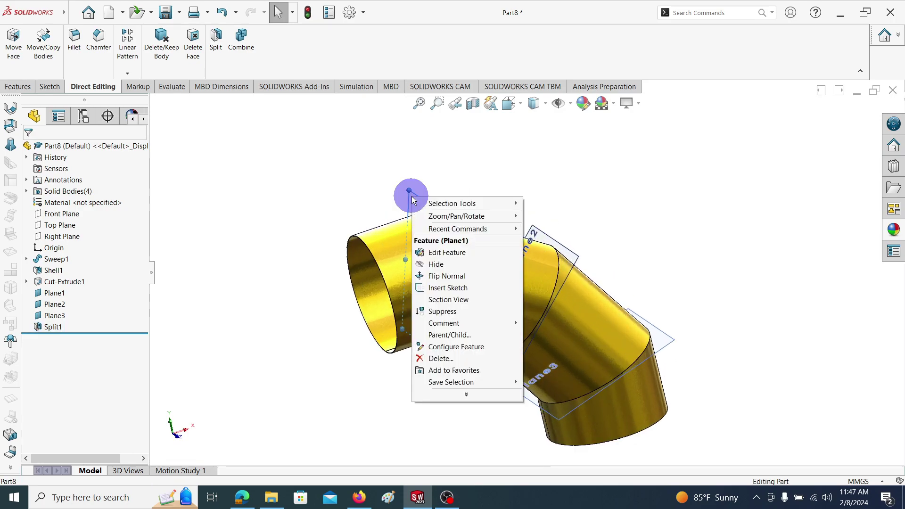
{"action": "left_click", "coordinate": [434, 267]}
{"action": "right_click", "coordinate": [542, 236]}
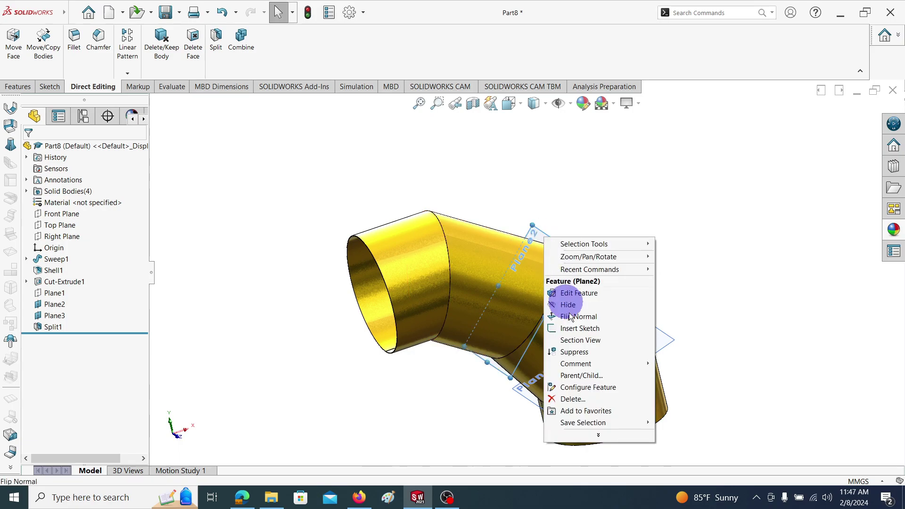
{"action": "left_click", "coordinate": [568, 304]}
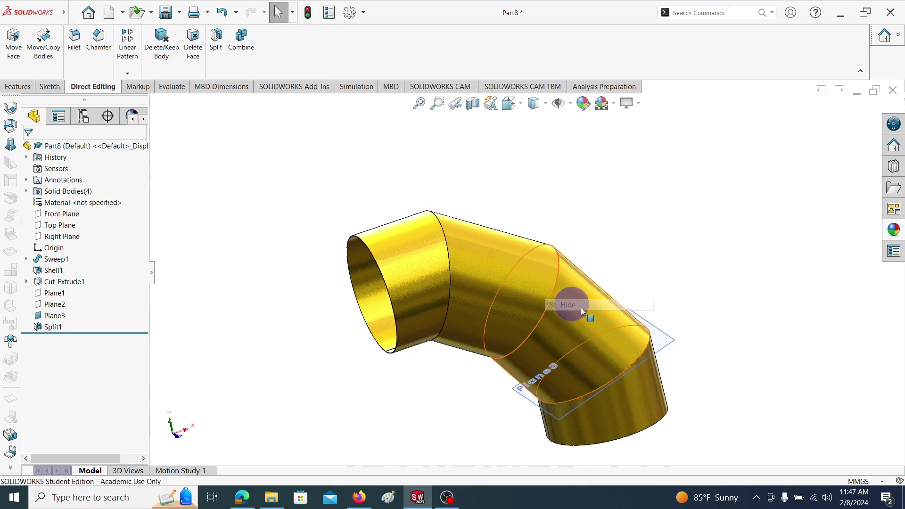
{"action": "right_click", "coordinate": [668, 338]}
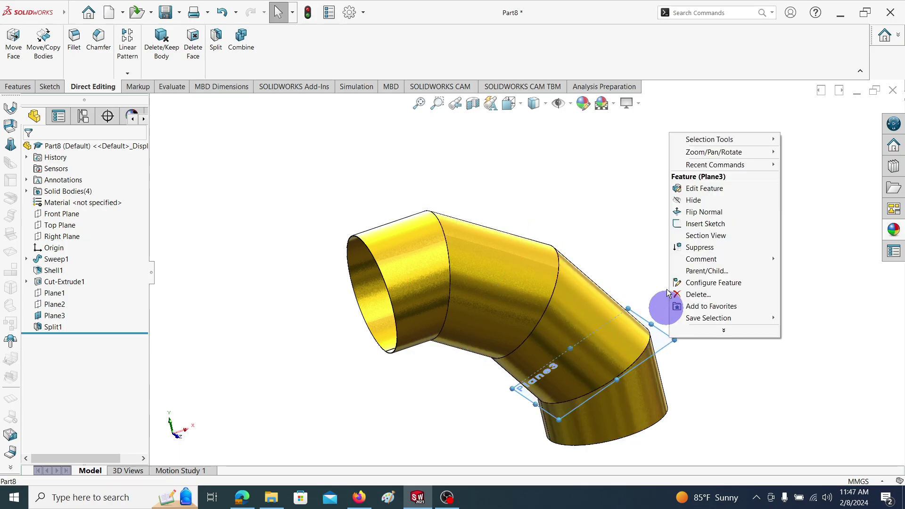
{"action": "left_click", "coordinate": [688, 201]}
- Examine the four split solid bodies by highlighting each one in turn on the elbow
{"action": "middle_click_drag", "start_coordinate": [503, 333], "coordinate": [516, 246]}
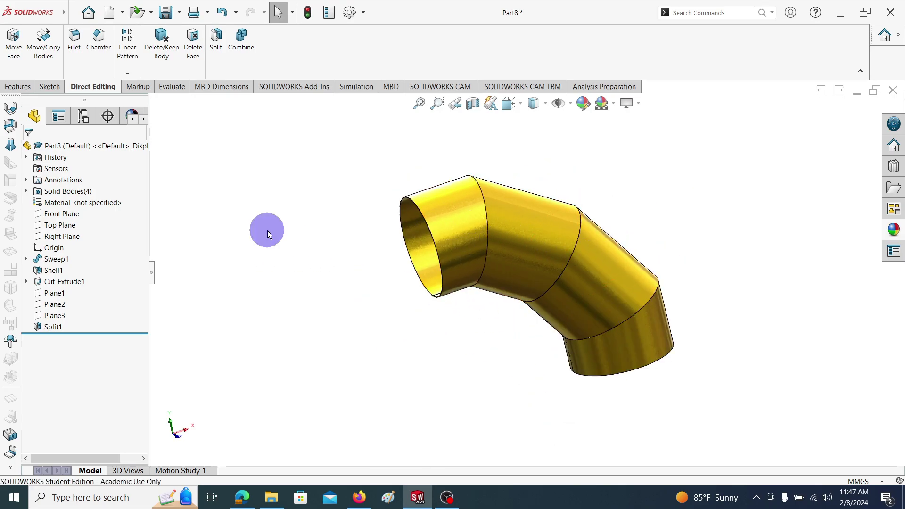
{"action": "left_click", "coordinate": [26, 191]}
{"action": "left_click", "coordinate": [51, 202]}
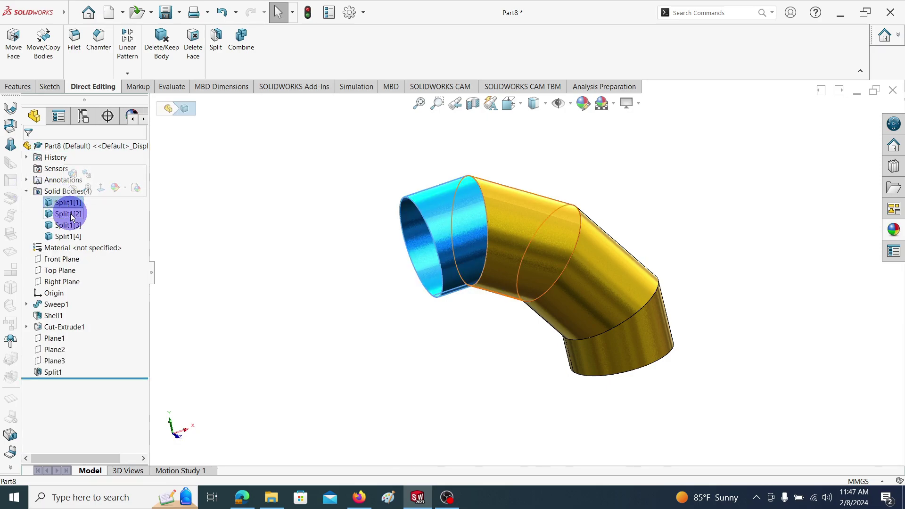
{"action": "left_click", "coordinate": [71, 215]}
{"action": "left_click", "coordinate": [68, 226]}
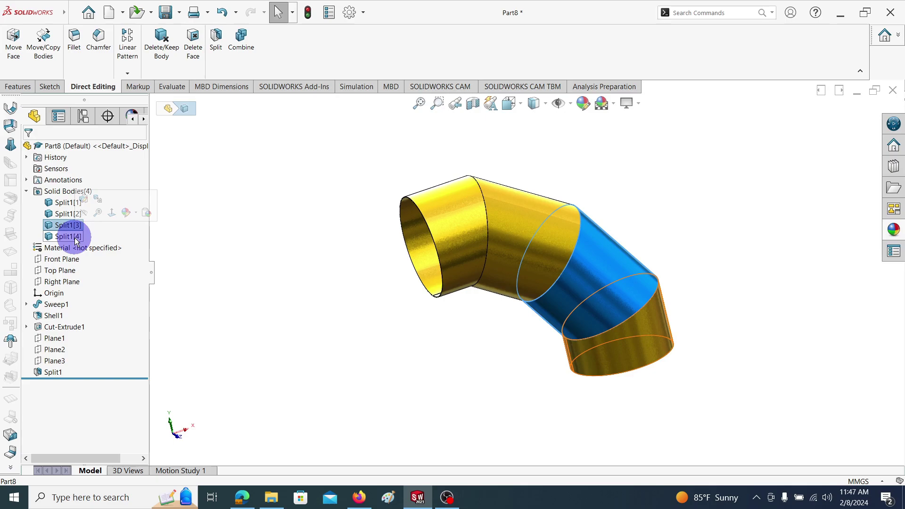
{"action": "left_click", "coordinate": [68, 236]}
{"action": "middle_click_drag", "start_coordinate": [467, 264], "coordinate": [551, 355]}
{"action": "left_click", "coordinate": [437, 353]}
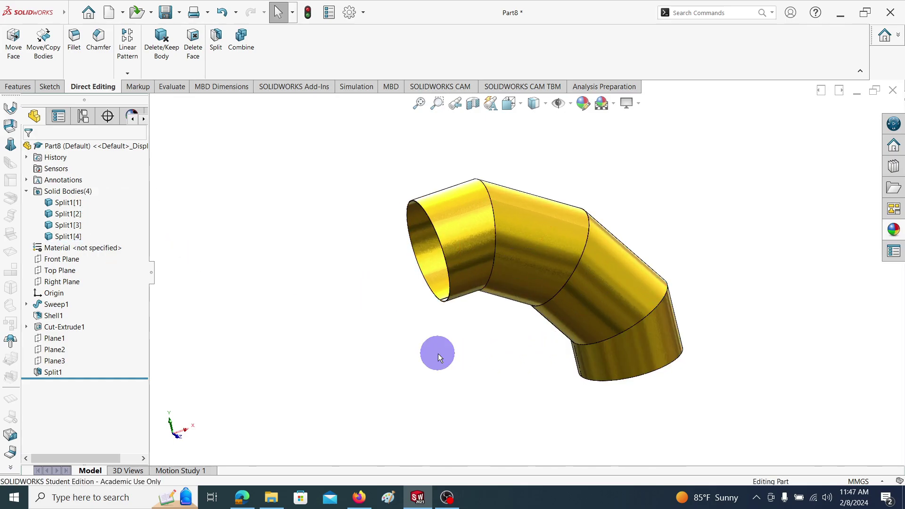
- Insert the solid body of the elbow's upper horizontal end segment, Split1[1], into a new part
{"action": "left_click", "coordinate": [69, 205]}
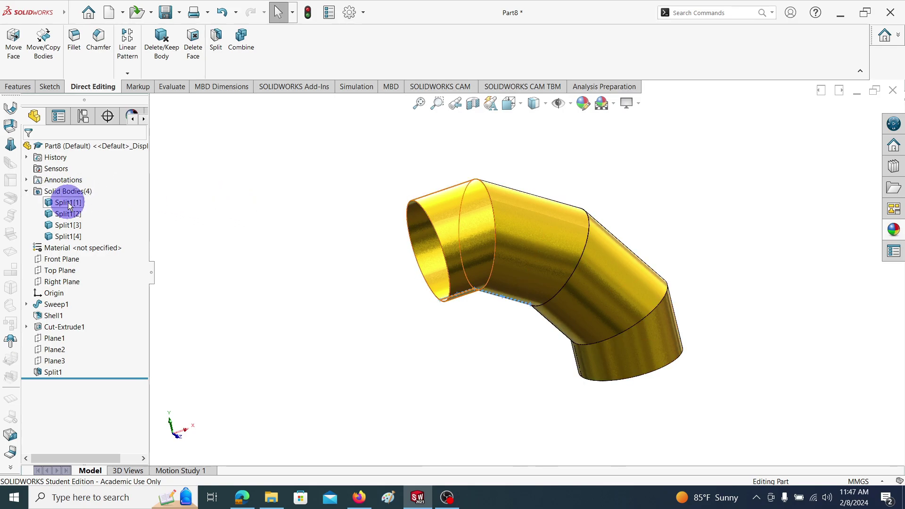
{"action": "right_click", "coordinate": [69, 205]}
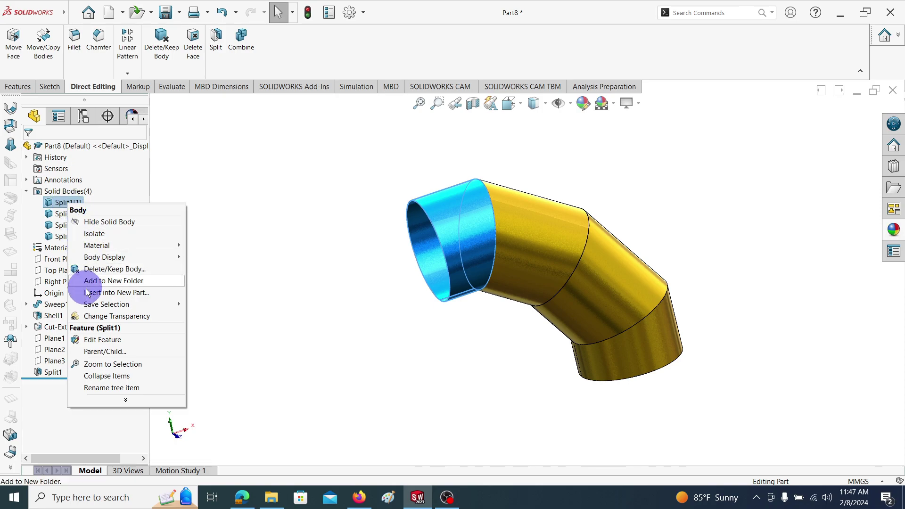
{"action": "left_click", "coordinate": [131, 294]}
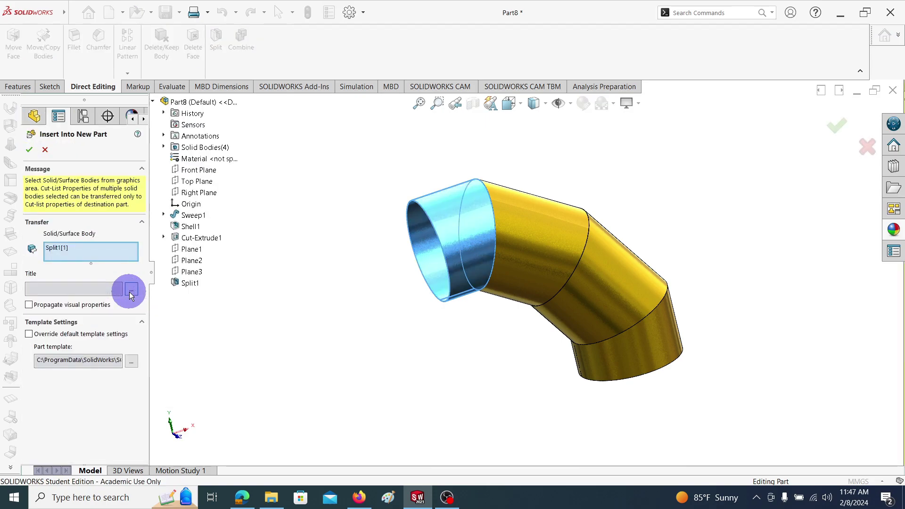
{"action": "left_click", "coordinate": [30, 150]}
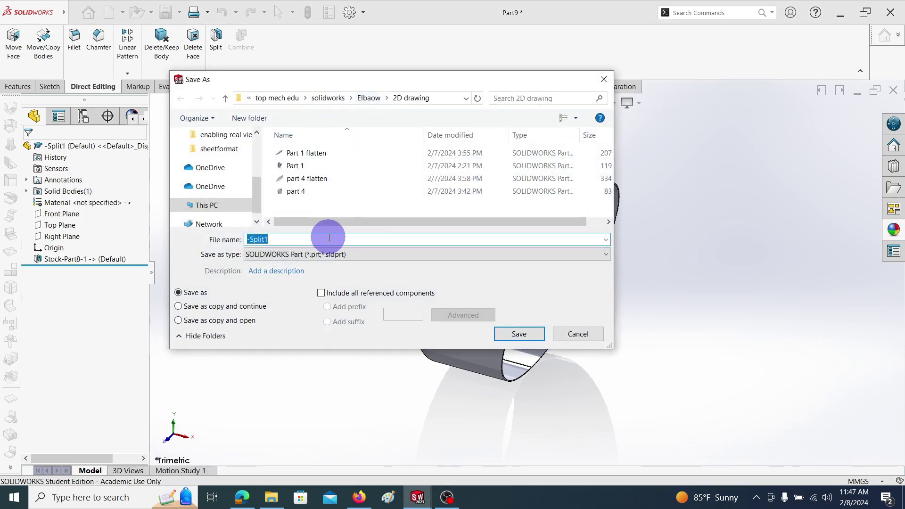
- Create a folder named Elbow3 inside the solidworks folder for saving the new part
{"action": "left_click", "coordinate": [332, 98]}
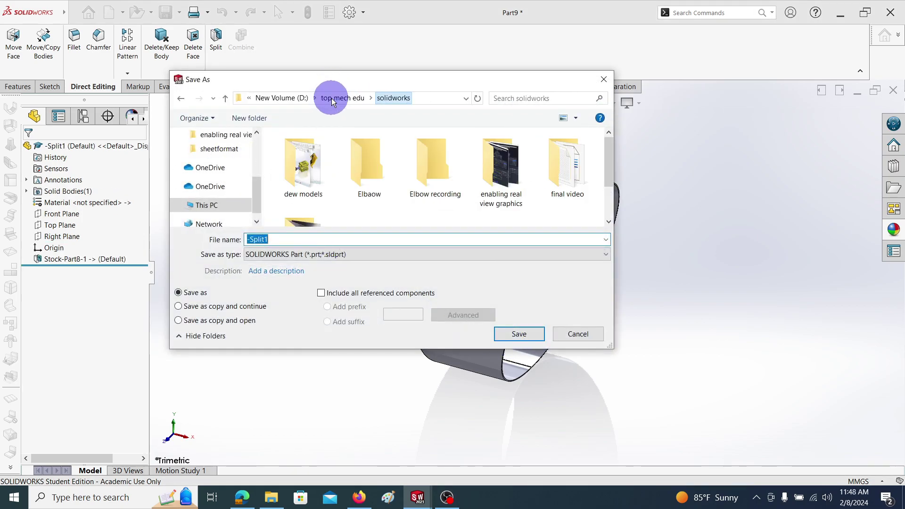
{"action": "left_click", "coordinate": [241, 118]}
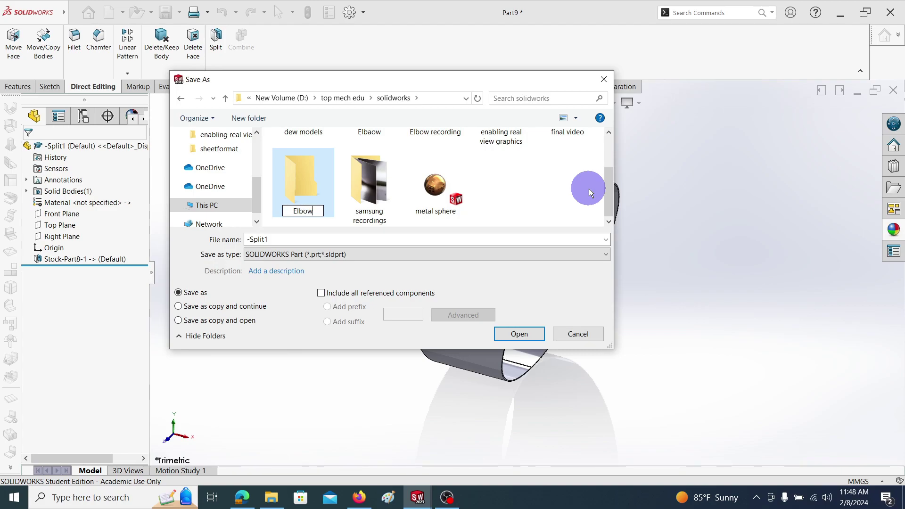
{"action": "left_click", "coordinate": [256, 240]}
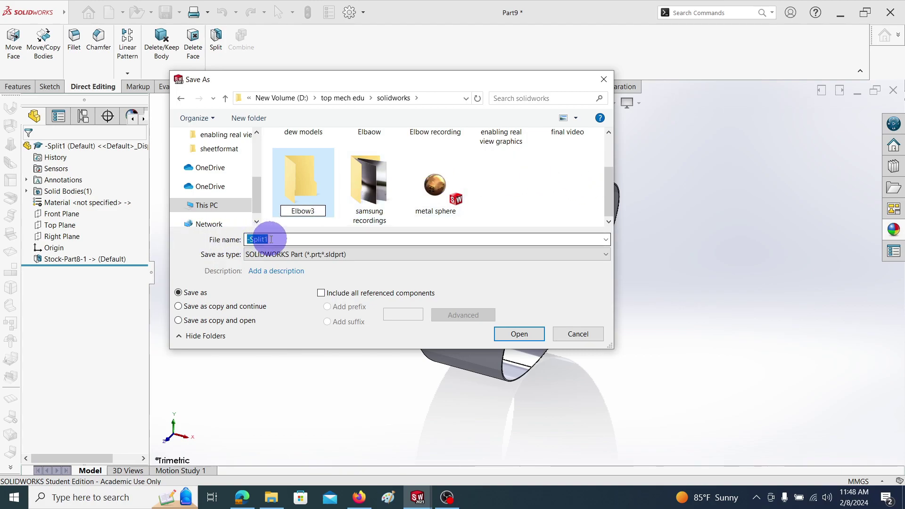
{"action": "left_click", "coordinate": [271, 240]}
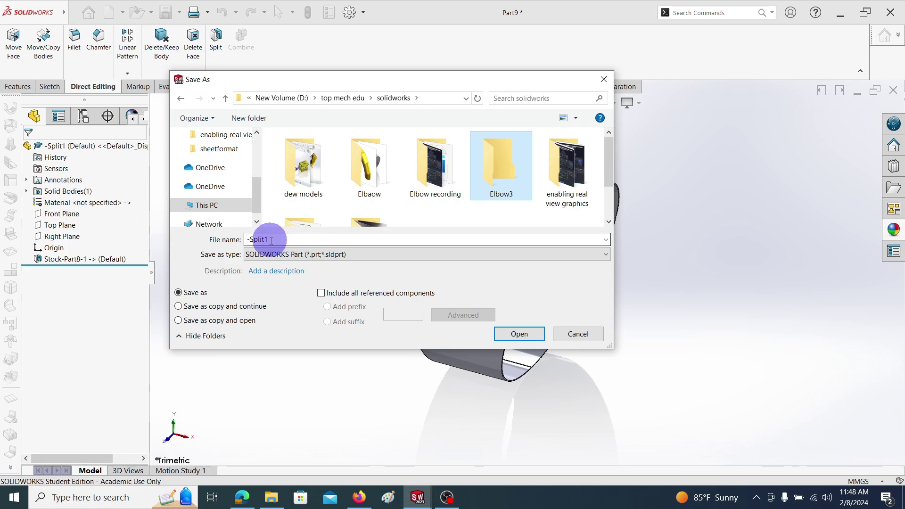
- Save the extracted end segment as Part1 in the Elbow3 folder
{"action": "double_click", "coordinate": [500, 179]}
{"action": "double_click", "coordinate": [281, 240]}
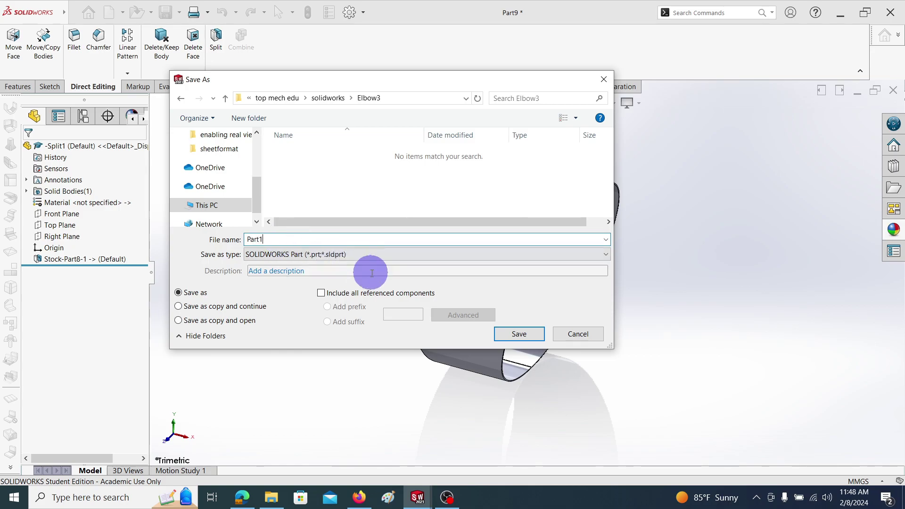
{"action": "left_click", "coordinate": [519, 334]}
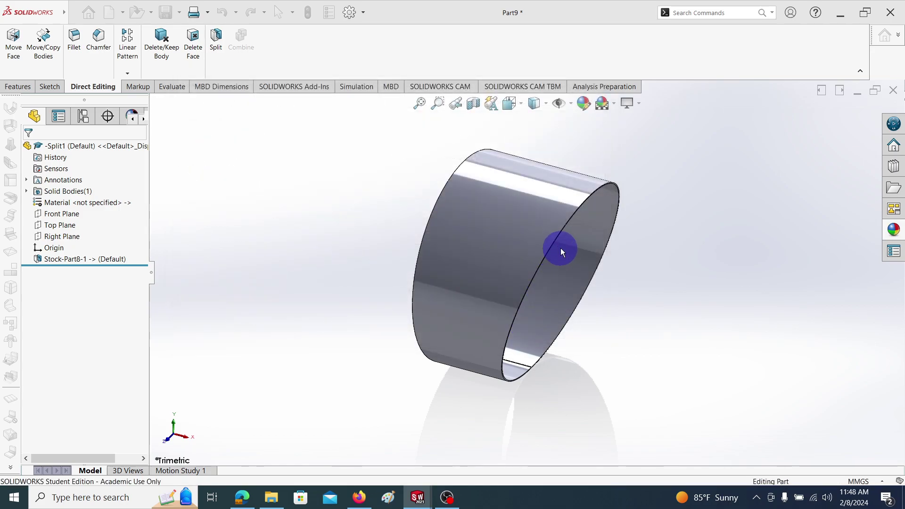
- Apply the Plain White scene and a brass metal appearance to the extracted end segment
{"action": "left_click", "coordinate": [602, 103]}
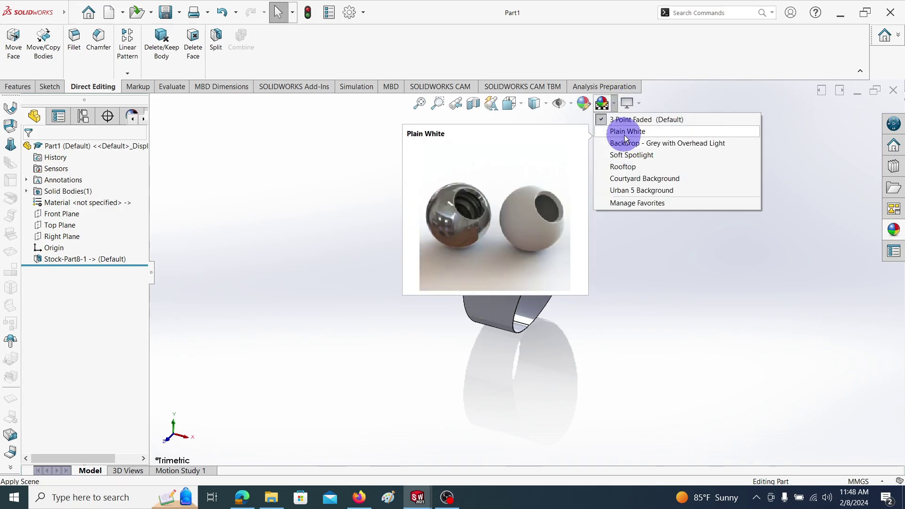
{"action": "left_click", "coordinate": [628, 130]}
{"action": "left_click", "coordinate": [792, 161]}
{"action": "scroll", "coordinate": [813, 155], "scroll_direction": "up", "scroll_amount": 4}
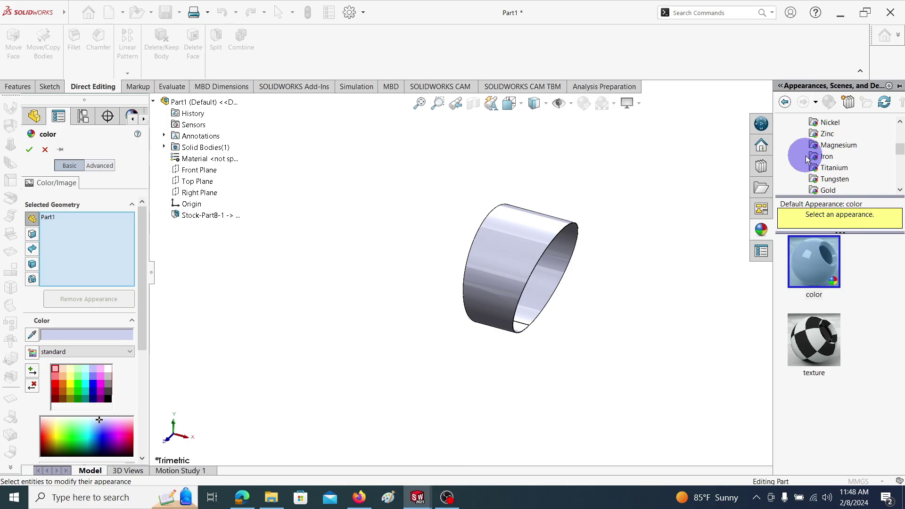
{"action": "left_click", "coordinate": [828, 168]}
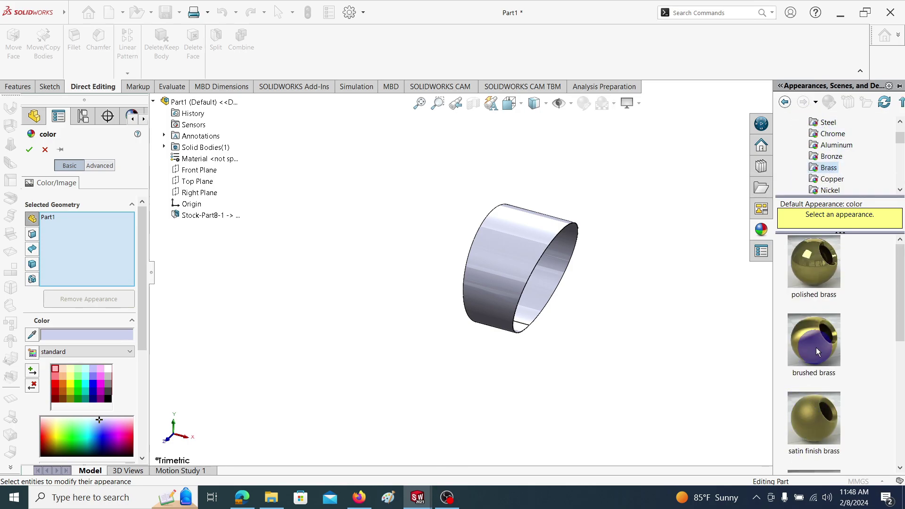
{"action": "scroll", "coordinate": [844, 405], "scroll_direction": "down", "scroll_amount": 2}
{"action": "left_click_drag", "start_coordinate": [807, 364], "coordinate": [510, 253]}
{"action": "left_click", "coordinate": [835, 128]}
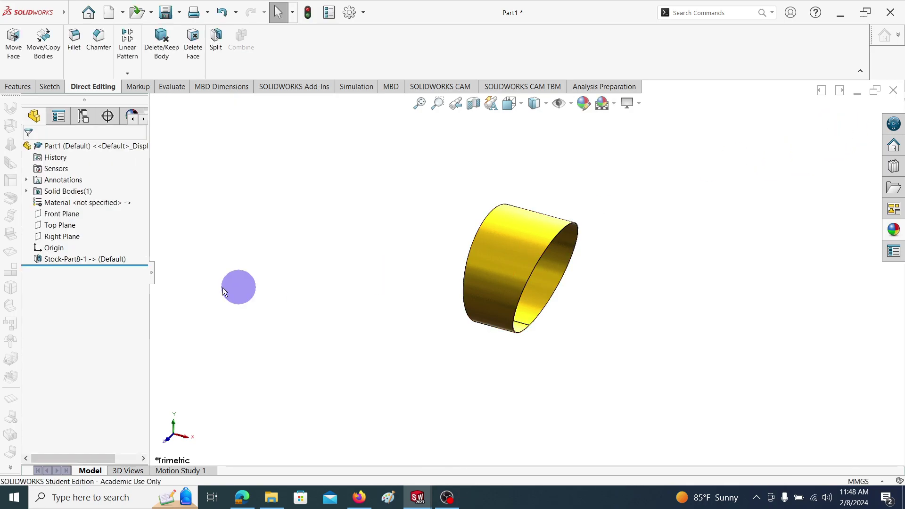
- Convert the end segment to sheet metal with Insert Bends, using the seam's long edge as fixed edge and the default bend parameters
{"action": "scroll", "coordinate": [545, 297], "scroll_direction": "up", "scroll_amount": 2}
{"action": "scroll", "coordinate": [538, 289], "scroll_direction": "down", "scroll_amount": 2}
{"action": "middle_click_drag", "start_coordinate": [540, 293], "coordinate": [396, 270]}
{"action": "scroll", "coordinate": [395, 271], "scroll_direction": "down", "scroll_amount": 3}
{"action": "scroll", "coordinate": [475, 297], "scroll_direction": "down", "scroll_amount": 5}
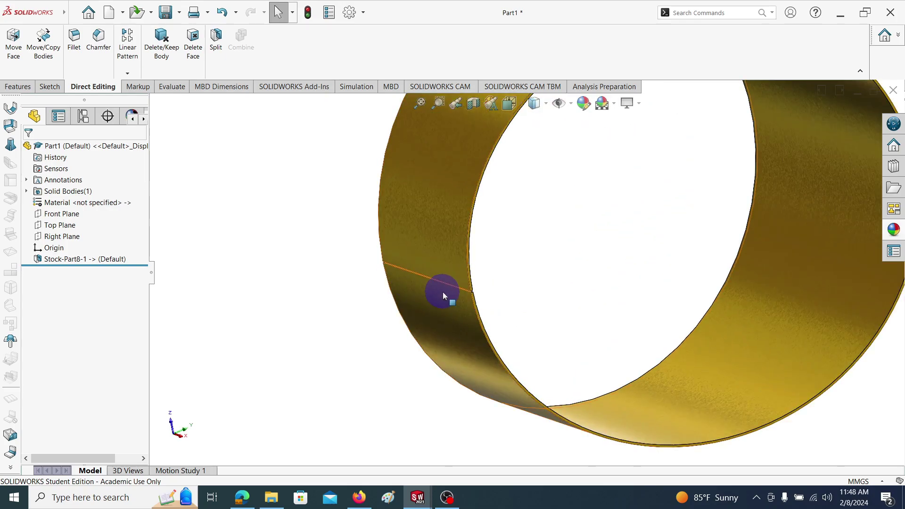
{"action": "middle_click_drag", "start_coordinate": [467, 299], "coordinate": [448, 274]}
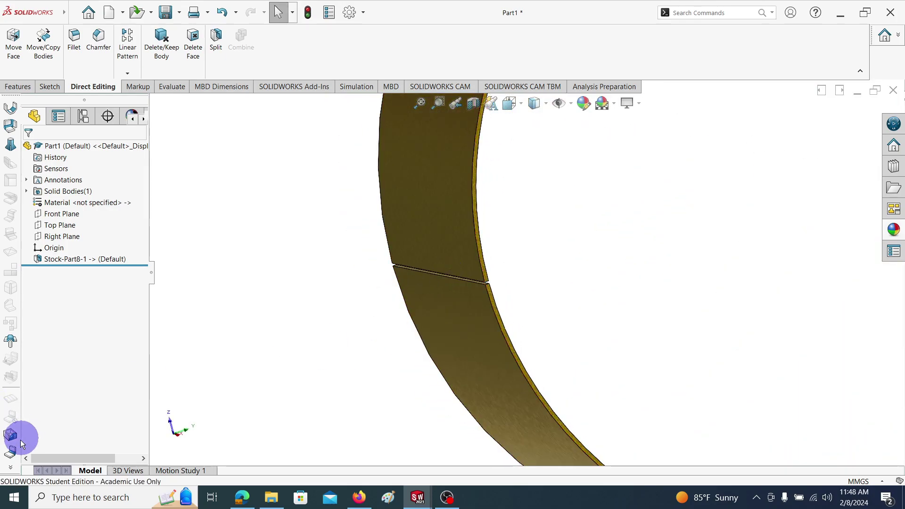
{"action": "left_click", "coordinate": [11, 453]}
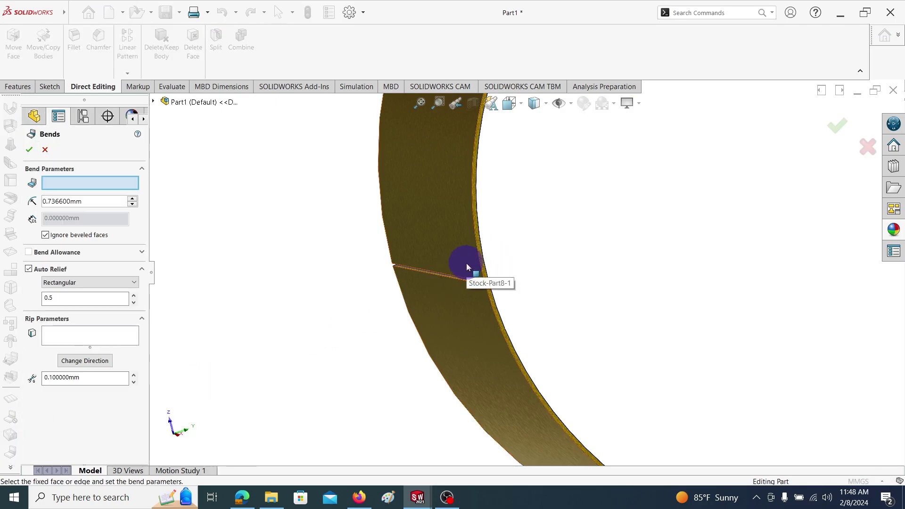
{"action": "scroll", "coordinate": [471, 271], "scroll_direction": "down", "scroll_amount": 3}
{"action": "scroll", "coordinate": [392, 204], "scroll_direction": "down", "scroll_amount": 2}
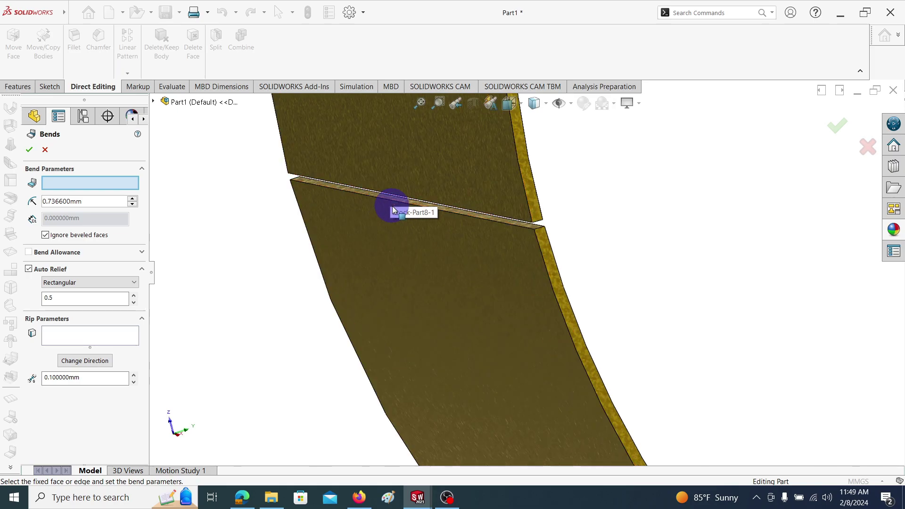
{"action": "left_click", "coordinate": [459, 214]}
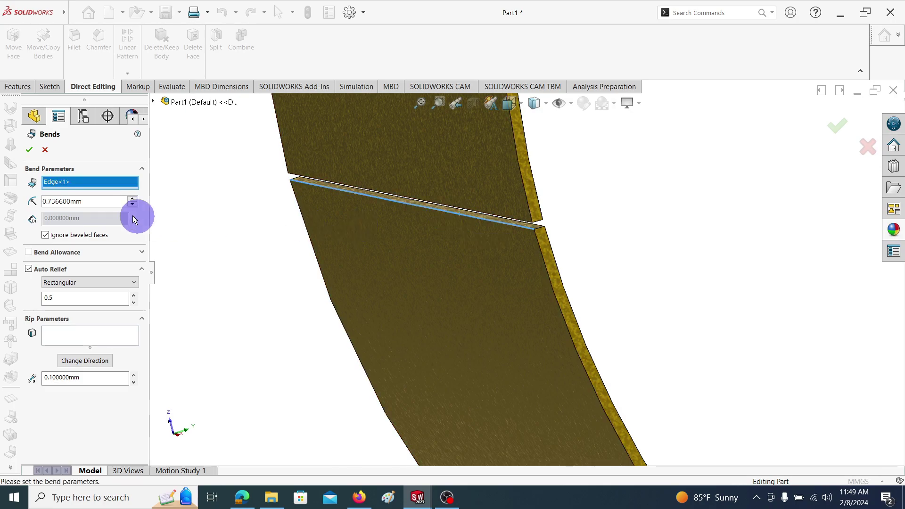
{"action": "left_click", "coordinate": [30, 151]}
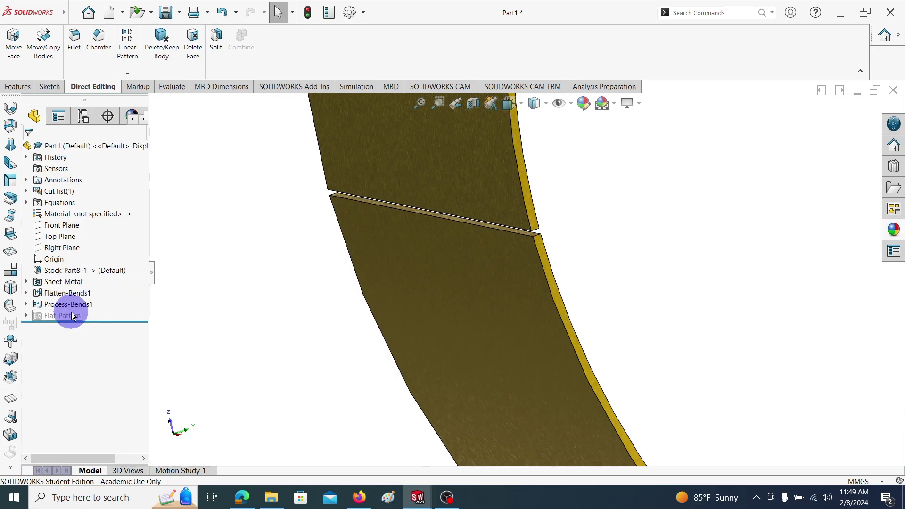
- Flatten the end segment and orient the view normal to the face of its flat pattern
{"action": "middle_click_drag", "start_coordinate": [208, 299], "coordinate": [190, 359]}
{"action": "scroll", "coordinate": [522, 315], "scroll_direction": "up", "scroll_amount": 2}
{"action": "scroll", "coordinate": [652, 245], "scroll_direction": "up", "scroll_amount": 3}
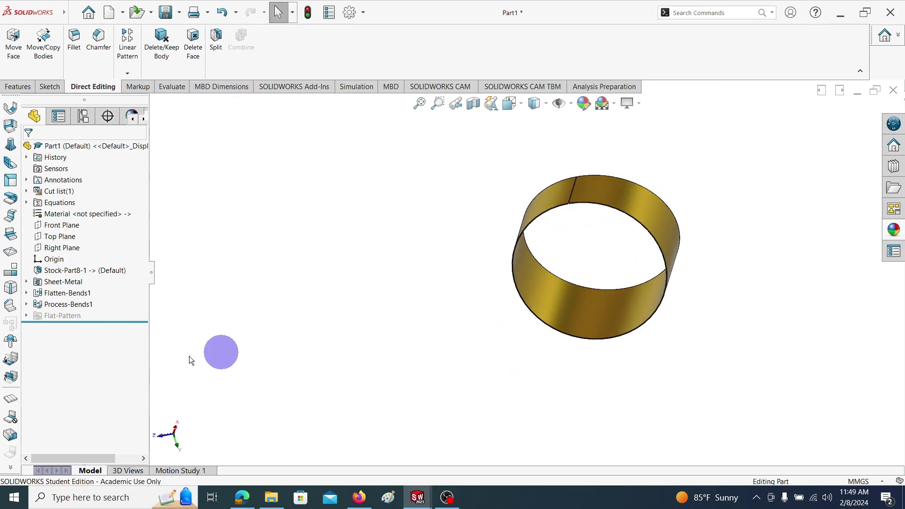
{"action": "left_click", "coordinate": [12, 401]}
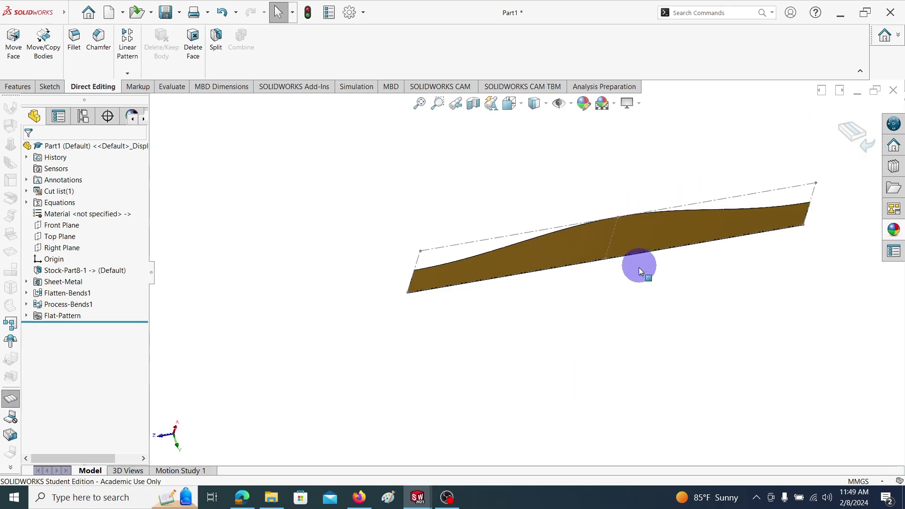
{"action": "left_click", "coordinate": [649, 241]}
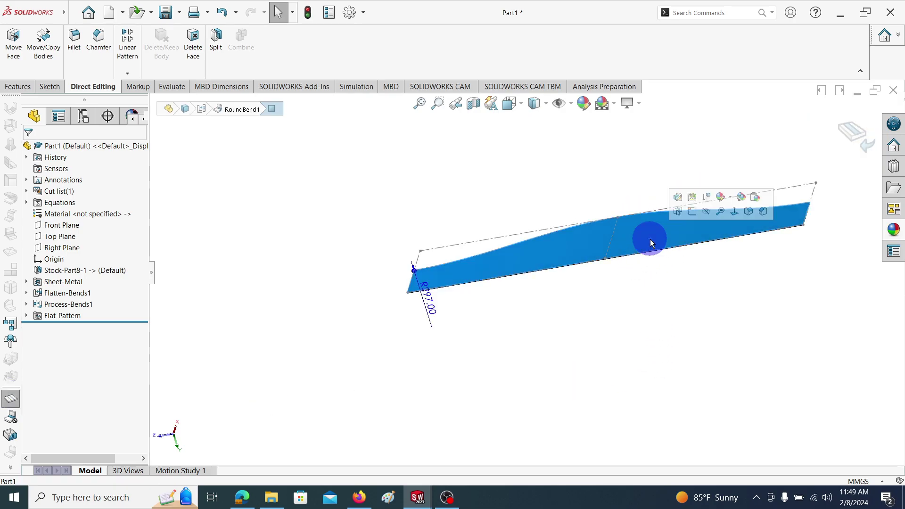
{"action": "left_click", "coordinate": [734, 212]}
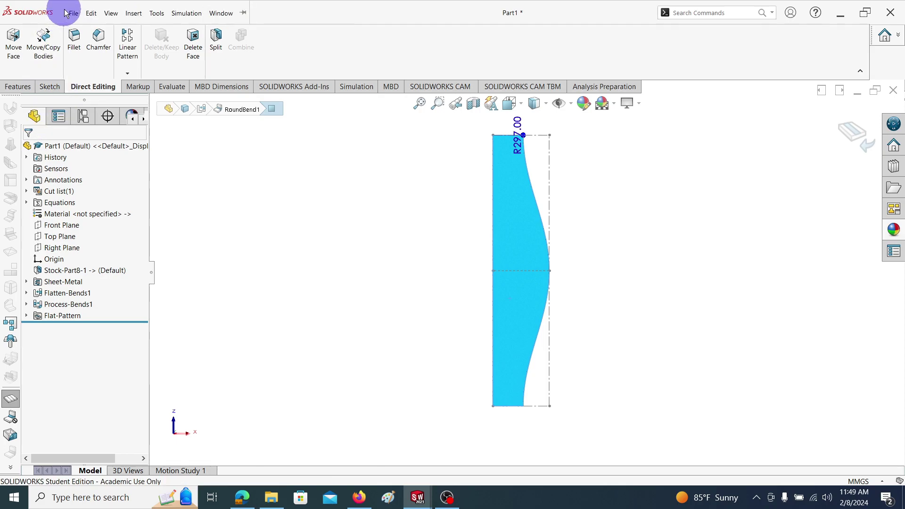
- Save the flattened end segment under the name Part1Flatten in the Elbow3 folder
{"action": "left_click", "coordinate": [73, 13]}
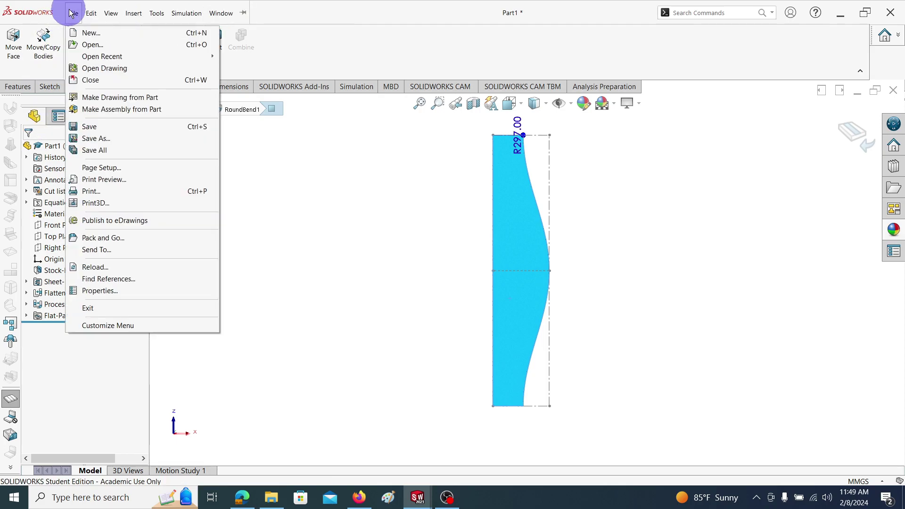
{"action": "left_click", "coordinate": [101, 138]}
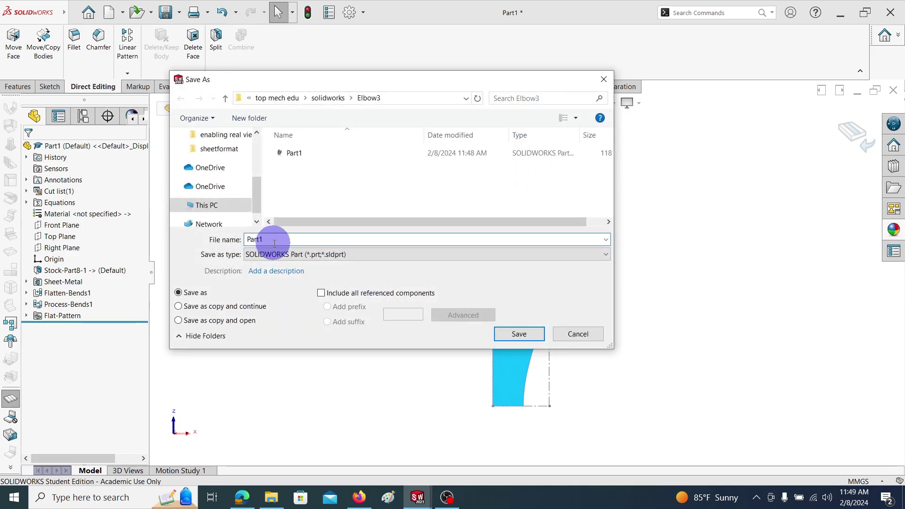
{"action": "type", "text": "Flatten"}
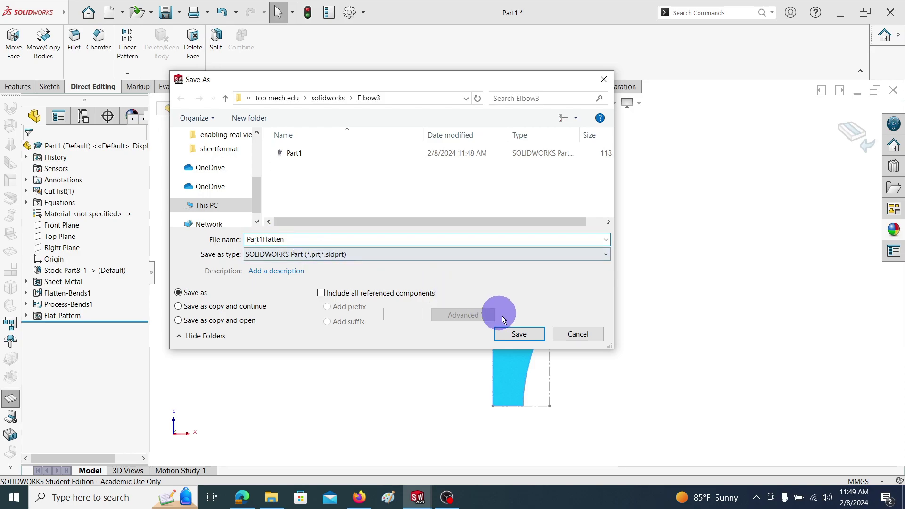
{"action": "left_click", "coordinate": [518, 333]}
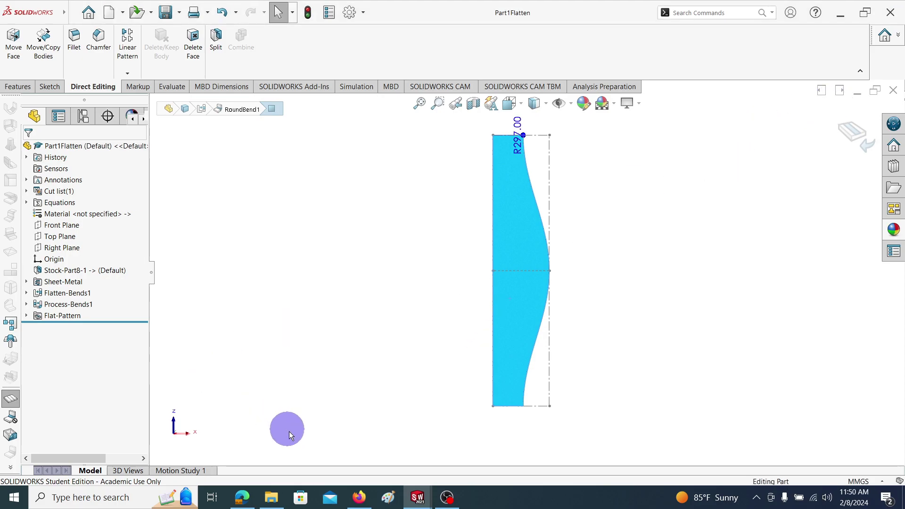
- Switch back to the Part8 elbow and insert the solid body Split1[2] into a new part
{"action": "mouse_move", "coordinate": [416, 495]}
{"action": "left_click", "coordinate": [357, 466]}
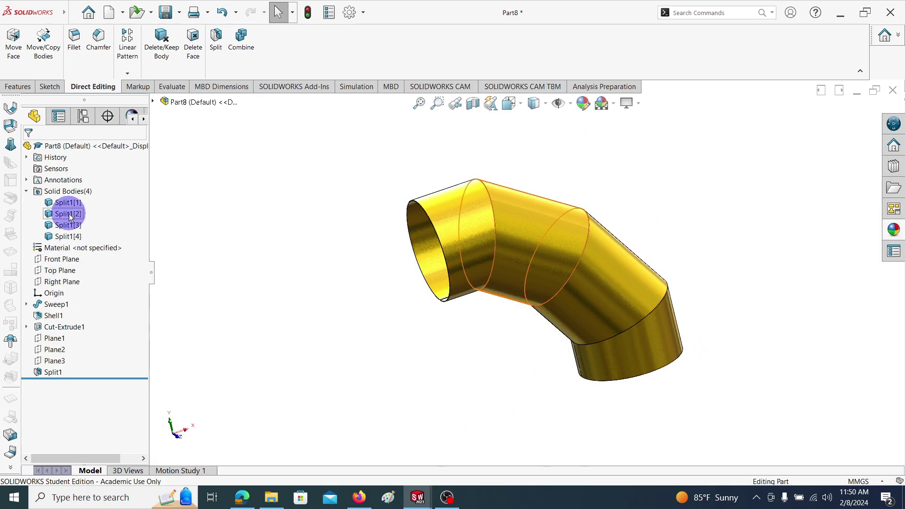
{"action": "left_click", "coordinate": [70, 214]}
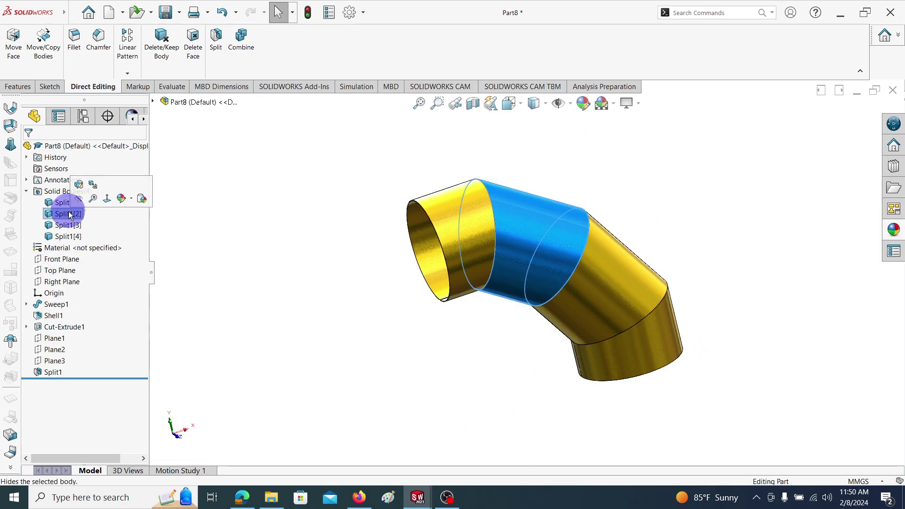
{"action": "right_click", "coordinate": [76, 216]}
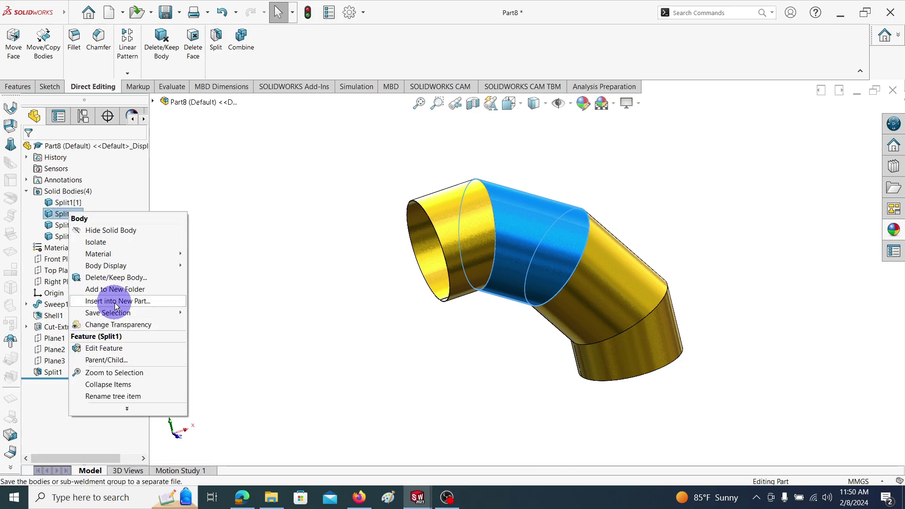
{"action": "left_click", "coordinate": [134, 302]}
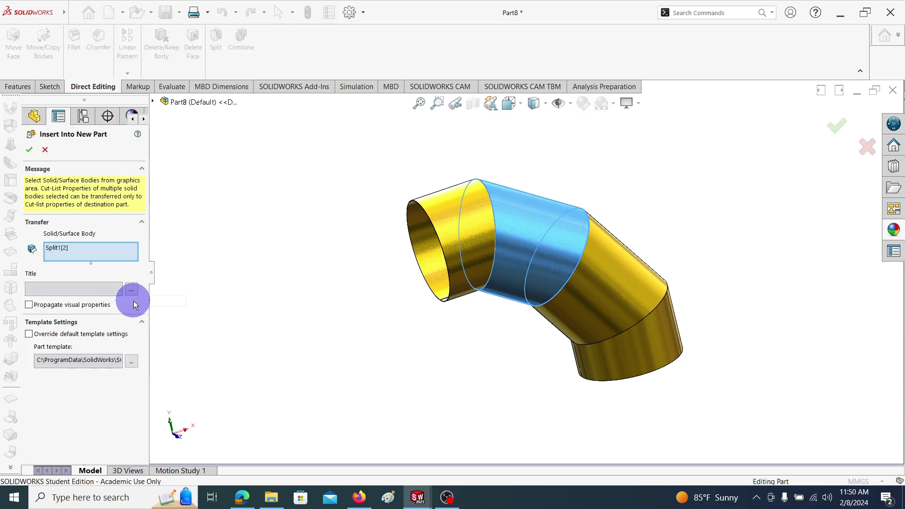
{"action": "left_click", "coordinate": [29, 151]}
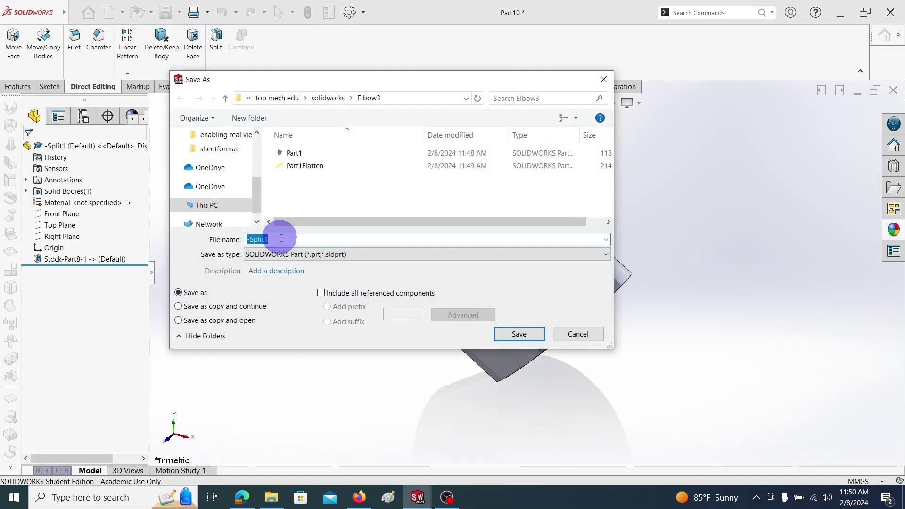
- Save the extracted second segment as Part2 in the Elbow3 folder
{"action": "left_click_drag", "start_coordinate": [283, 239], "coordinate": [237, 238]}
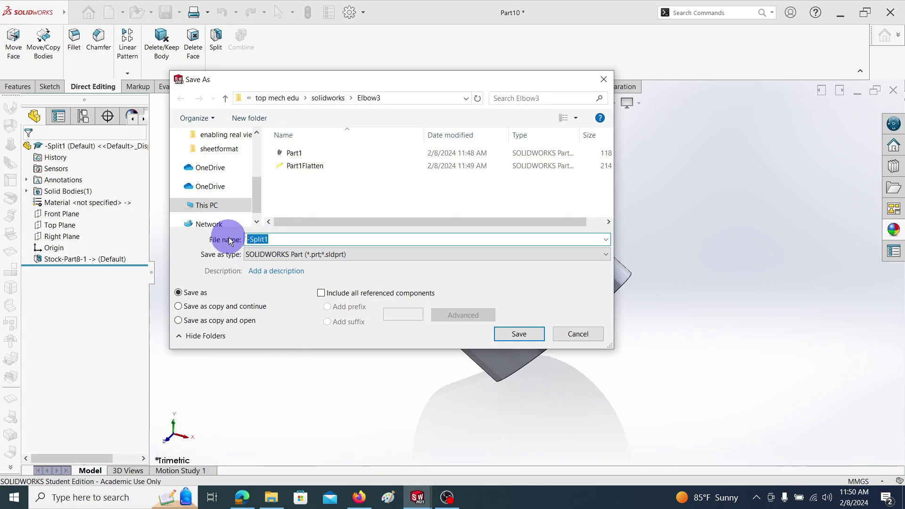
{"action": "type", "text": "Part2"}
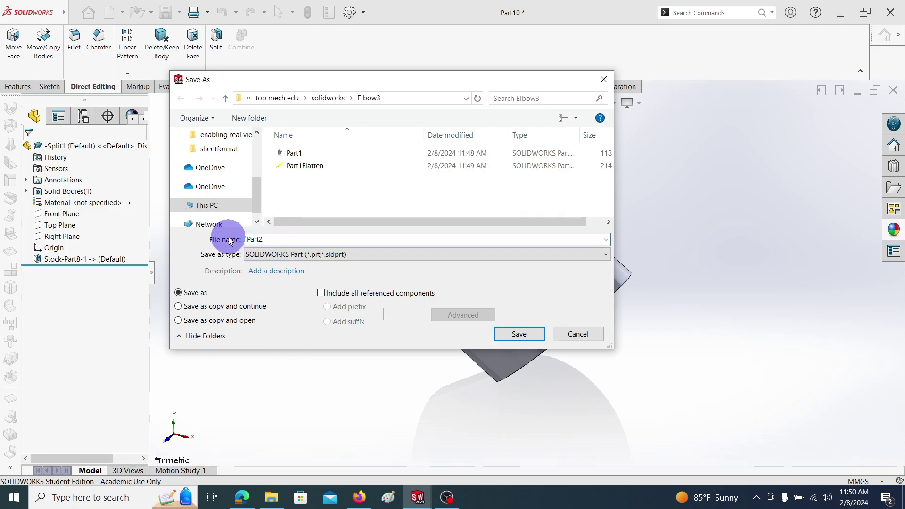
{"action": "left_click", "coordinate": [510, 336]}
- Give the Part2 segment the Plain White scene and a brass metal appearance
{"action": "left_click", "coordinate": [613, 103]}
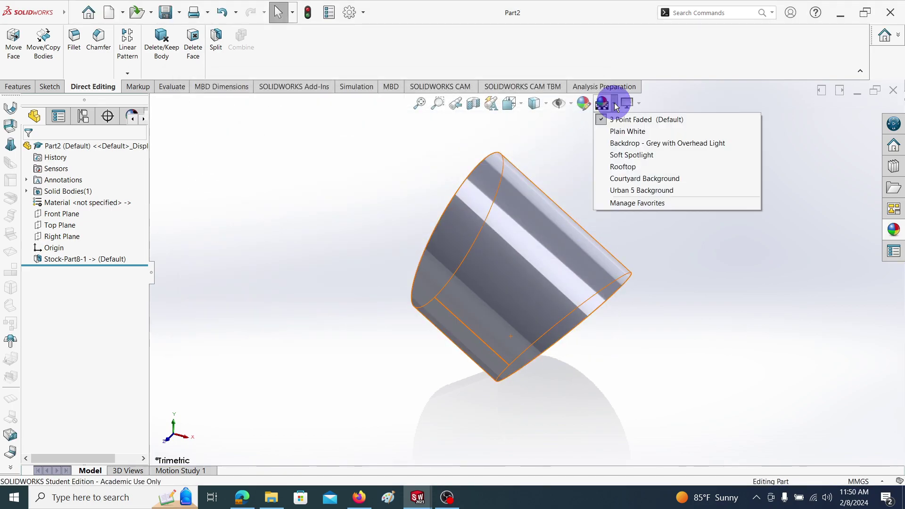
{"action": "left_click", "coordinate": [623, 132]}
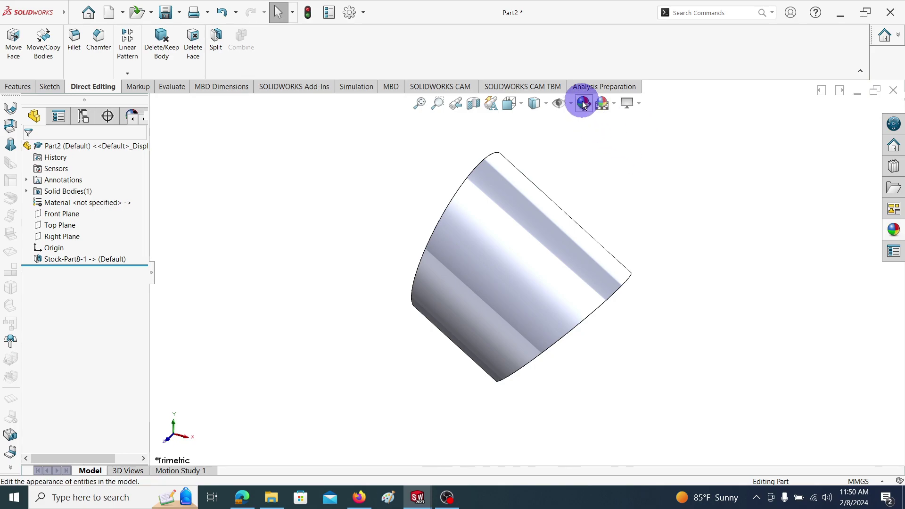
{"action": "left_click", "coordinate": [583, 104]}
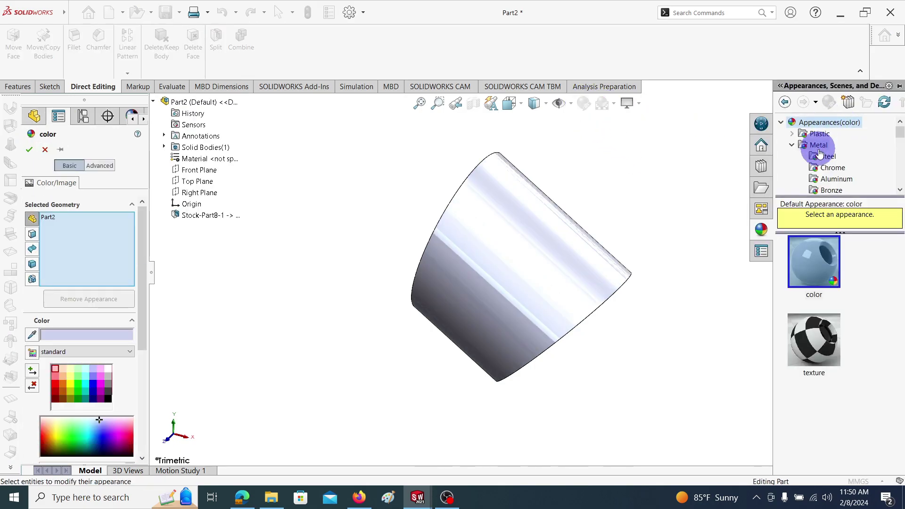
{"action": "scroll", "coordinate": [819, 158], "scroll_direction": "down", "scroll_amount": 1}
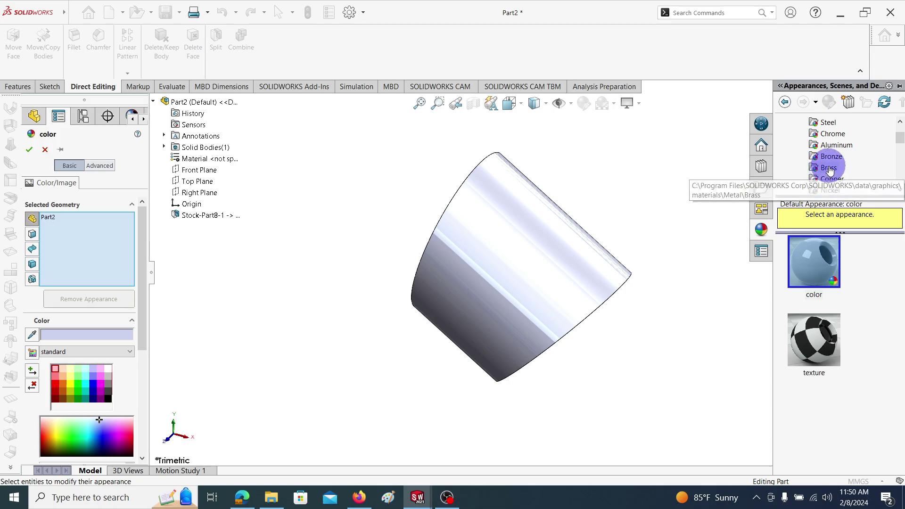
{"action": "left_click", "coordinate": [828, 168]}
{"action": "scroll", "coordinate": [813, 420], "scroll_direction": "down", "scroll_amount": 3}
{"action": "left_click_drag", "start_coordinate": [812, 419], "coordinate": [526, 272]}
{"action": "left_click", "coordinate": [837, 124]}
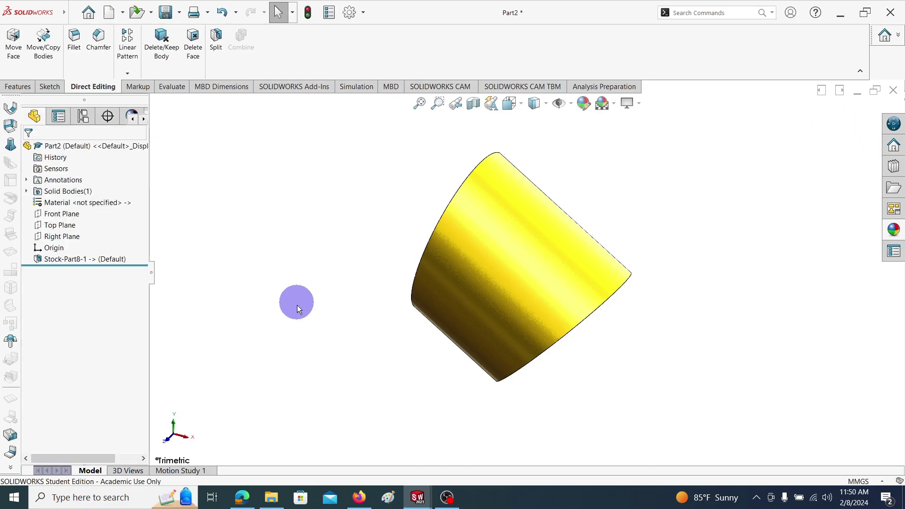
- Insert bends on the Part2 segment with the seam's long edge as fixed edge, accepting the default bend parameters
{"action": "middle_click_drag", "start_coordinate": [551, 313], "coordinate": [511, 226]}
{"action": "scroll", "coordinate": [429, 283], "scroll_direction": "down", "scroll_amount": 5}
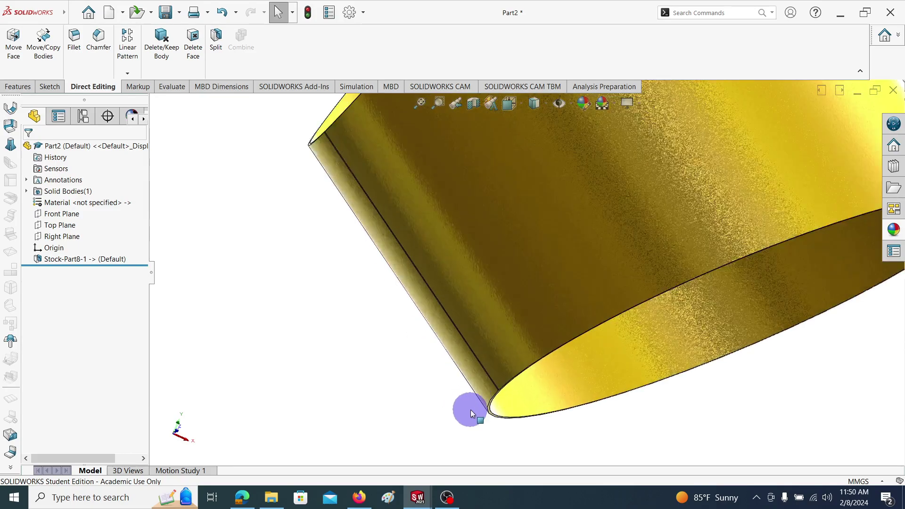
{"action": "scroll", "coordinate": [471, 413], "scroll_direction": "down", "scroll_amount": 8}
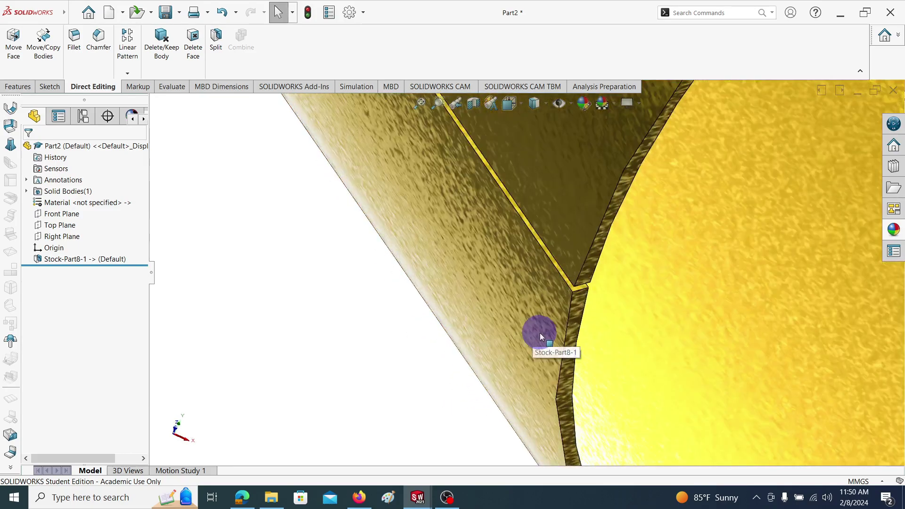
{"action": "left_click", "coordinate": [566, 284]}
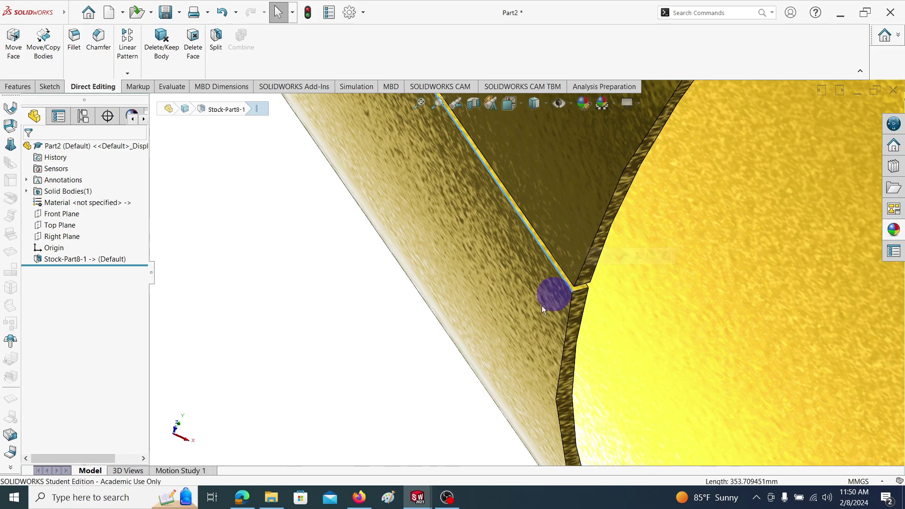
{"action": "left_click", "coordinate": [10, 453]}
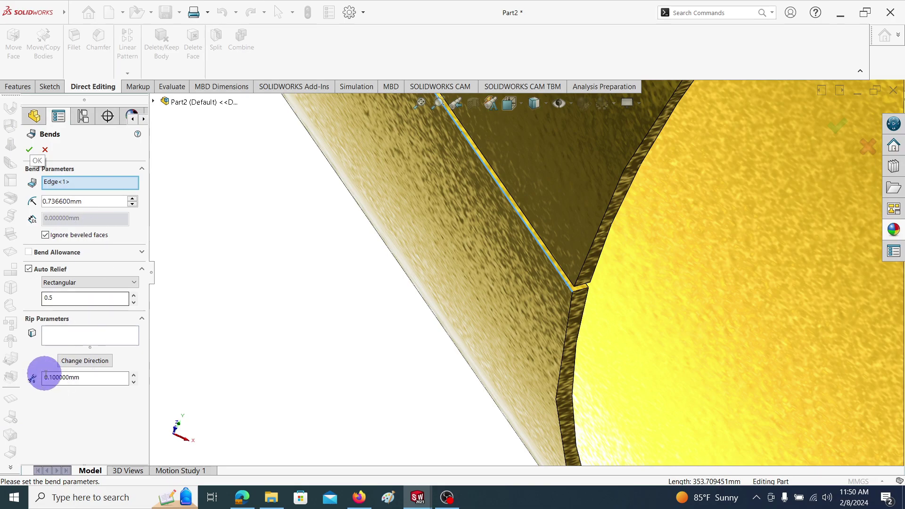
{"action": "left_click", "coordinate": [30, 149]}
{"action": "left_click", "coordinate": [231, 245]}
{"action": "left_click", "coordinate": [431, 380]}
{"action": "left_click", "coordinate": [448, 381]}
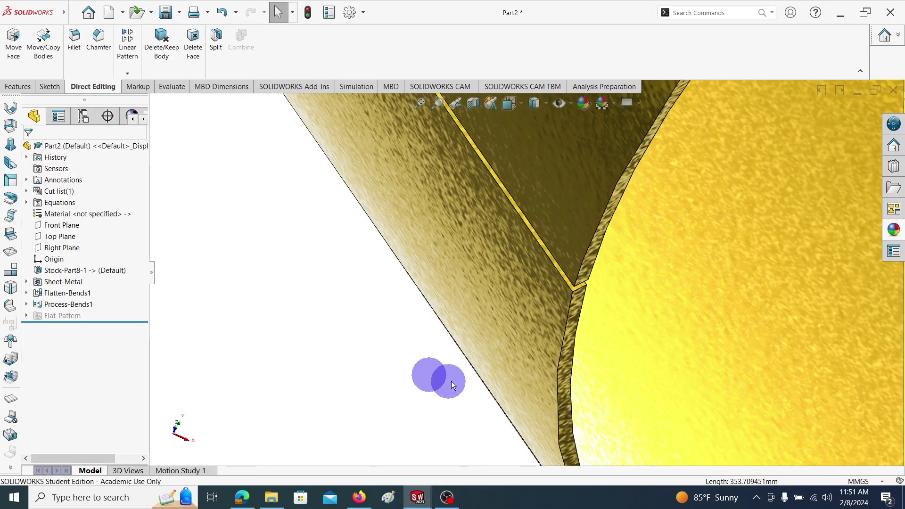
- Flatten the Part2 segment into its sheet-metal flat pattern and orient the view normal to it
{"action": "scroll", "coordinate": [451, 381], "scroll_direction": "up", "scroll_amount": 10}
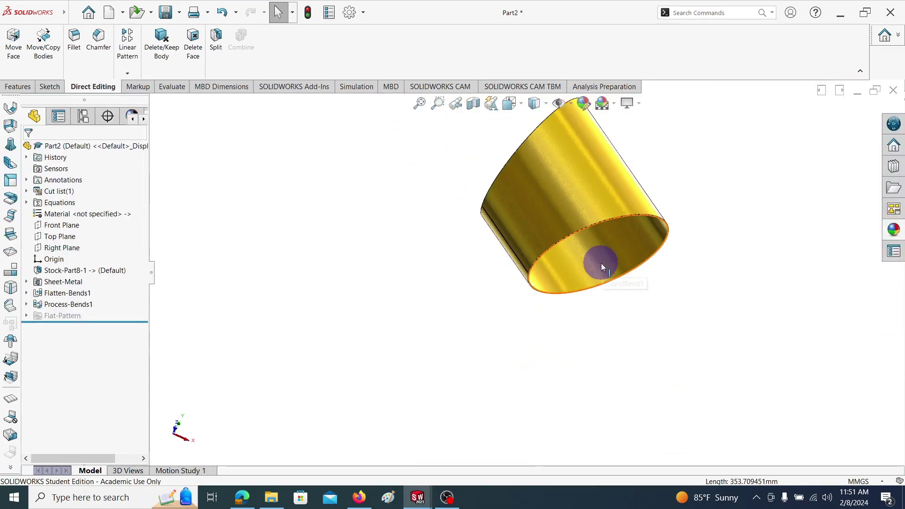
{"action": "scroll", "coordinate": [566, 216], "scroll_direction": "down", "scroll_amount": 2}
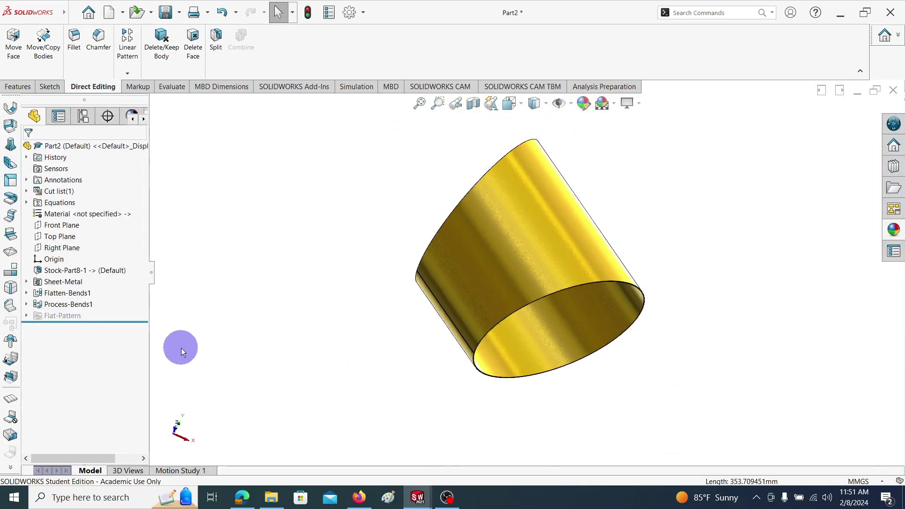
{"action": "middle_click_drag", "start_coordinate": [378, 261], "coordinate": [537, 325]}
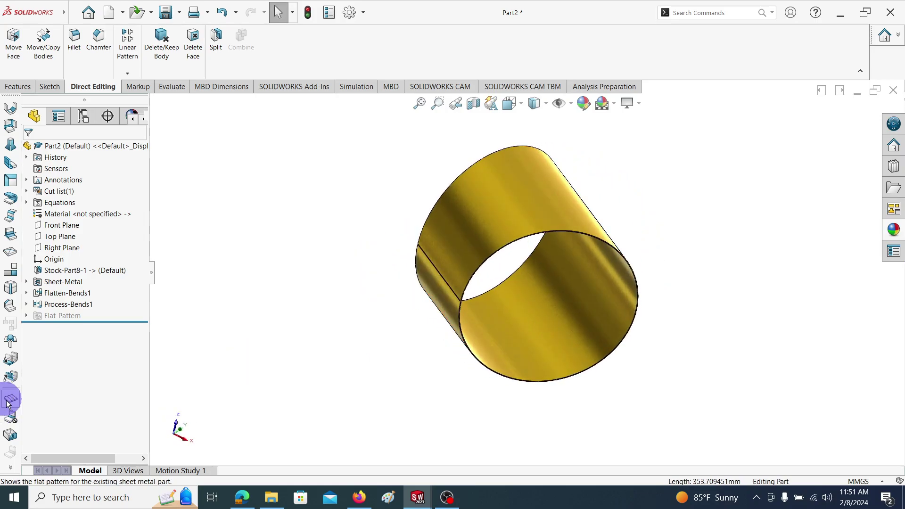
{"action": "left_click", "coordinate": [11, 400]}
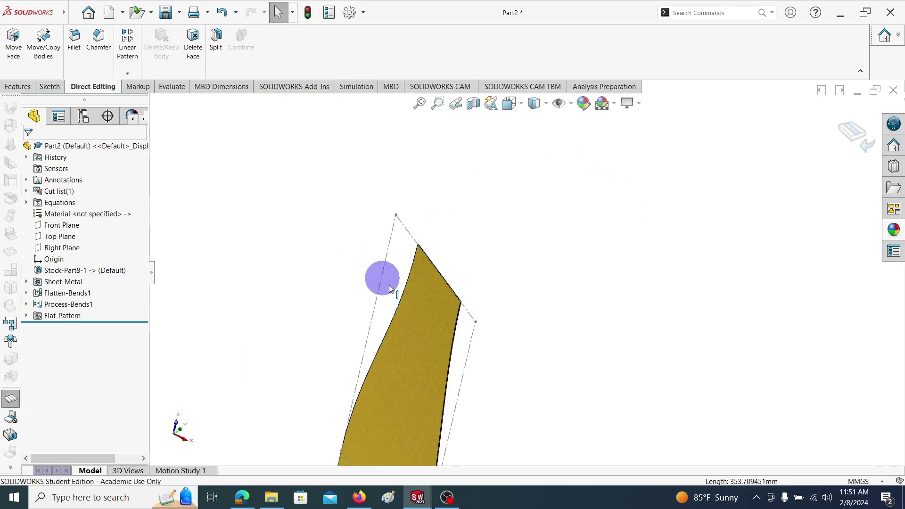
{"action": "left_click", "coordinate": [457, 386]}
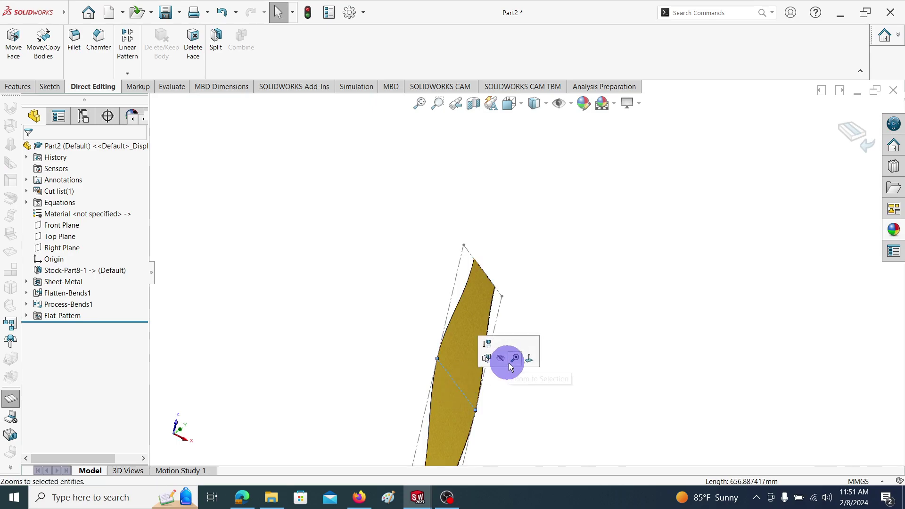
{"action": "left_click", "coordinate": [529, 359]}
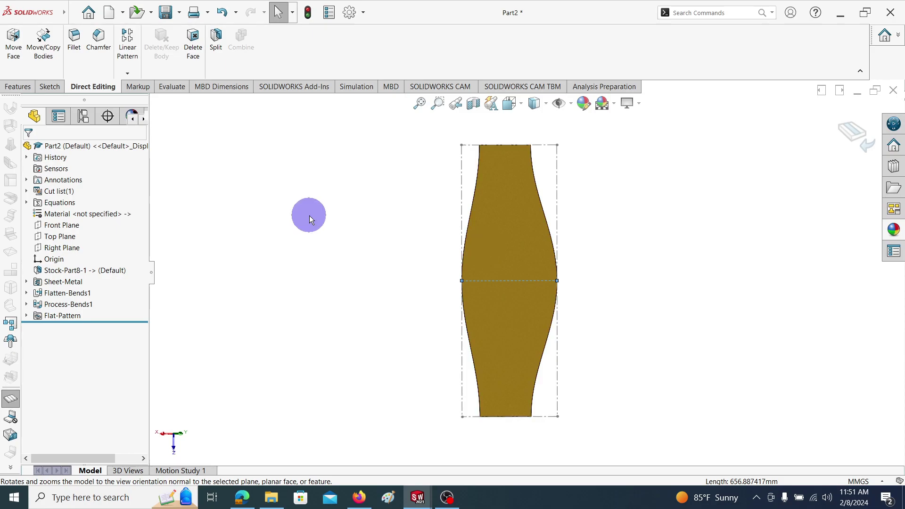
- Save the flattened second segment under the name Part2Flatten in the Elbow3 folder
{"action": "left_click", "coordinate": [74, 14]}
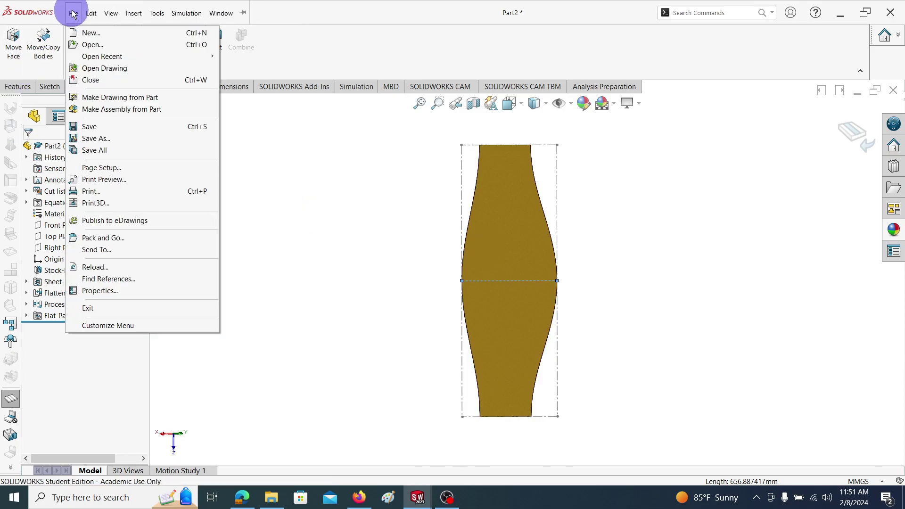
{"action": "left_click", "coordinate": [95, 138]}
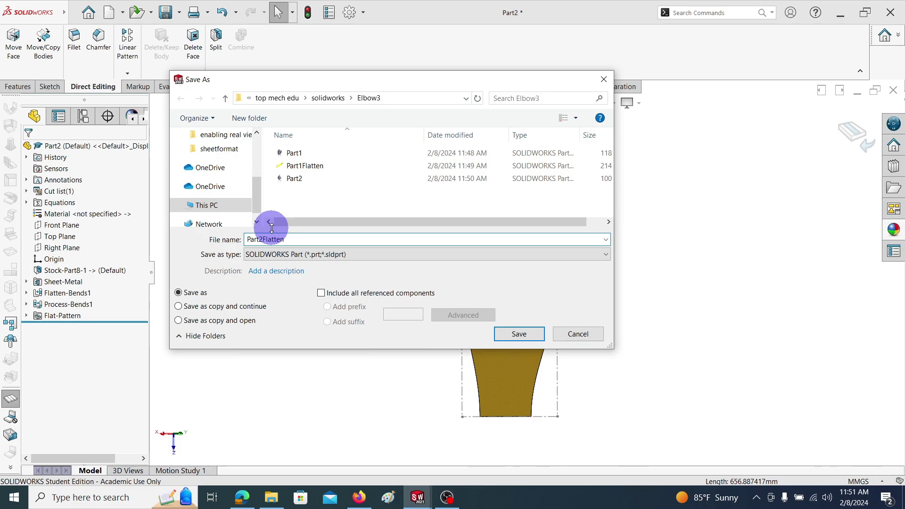
{"action": "left_click", "coordinate": [521, 333]}
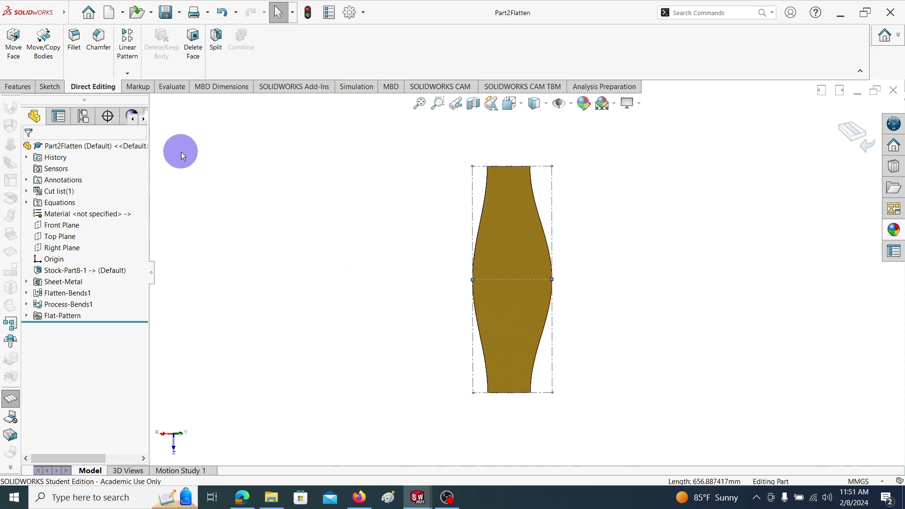
- Create a new drawing using the CINEC.slddrt sheet format and narrow the task pane to make room for the sheet
{"action": "left_click", "coordinate": [73, 14]}
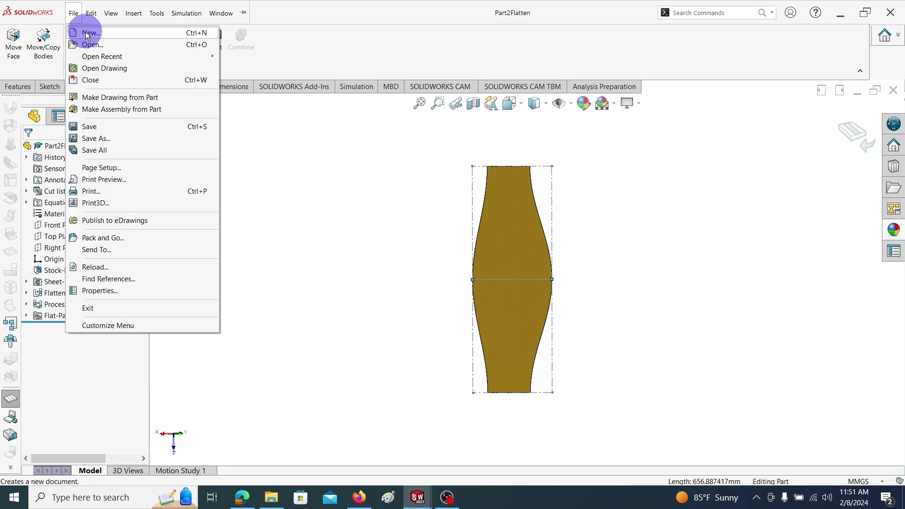
{"action": "left_click", "coordinate": [87, 34]}
{"action": "left_click", "coordinate": [445, 170]}
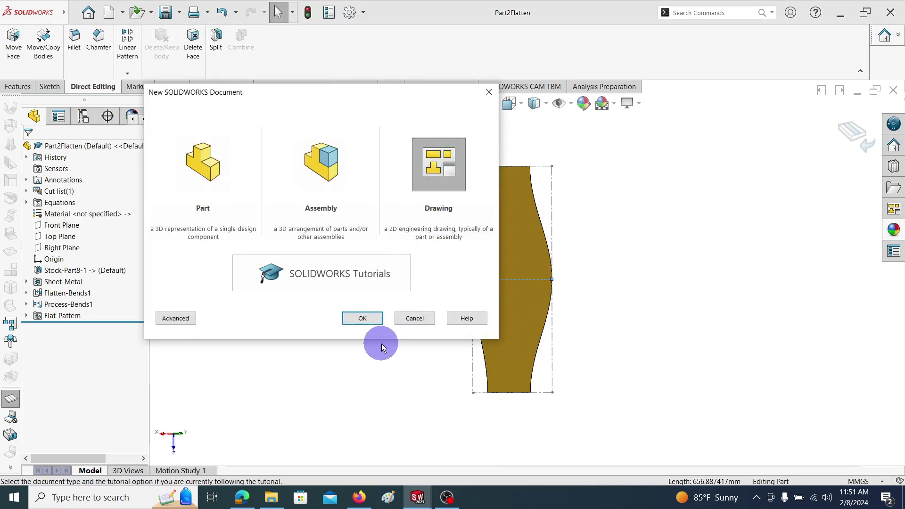
{"action": "left_click", "coordinate": [360, 319]}
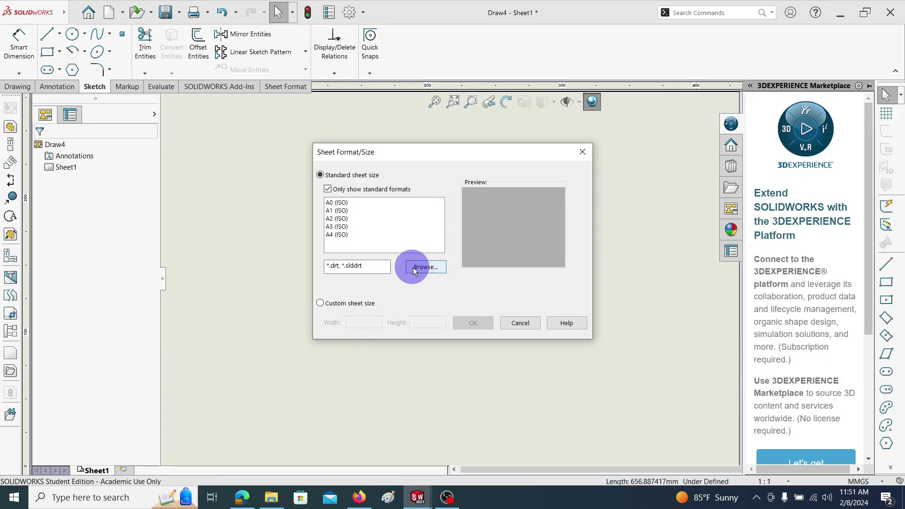
{"action": "left_click", "coordinate": [421, 269]}
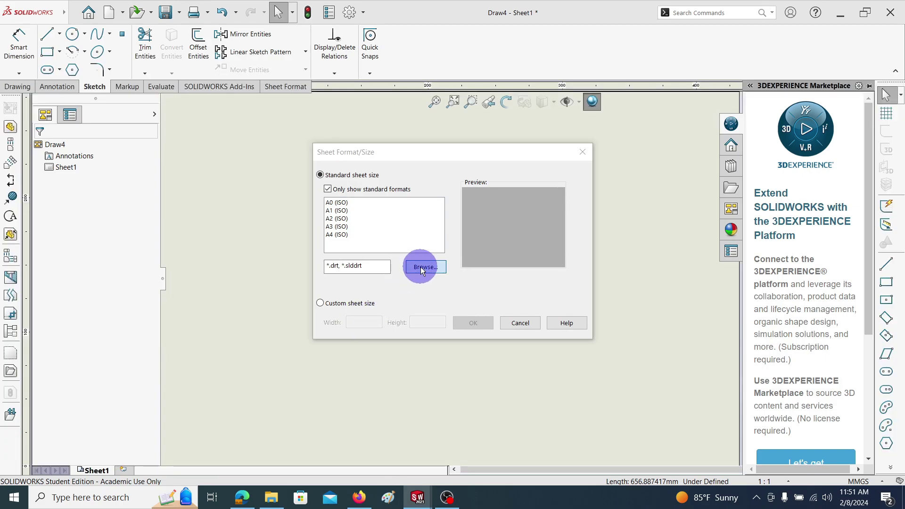
{"action": "scroll", "coordinate": [471, 259], "scroll_direction": "down", "scroll_amount": 10}
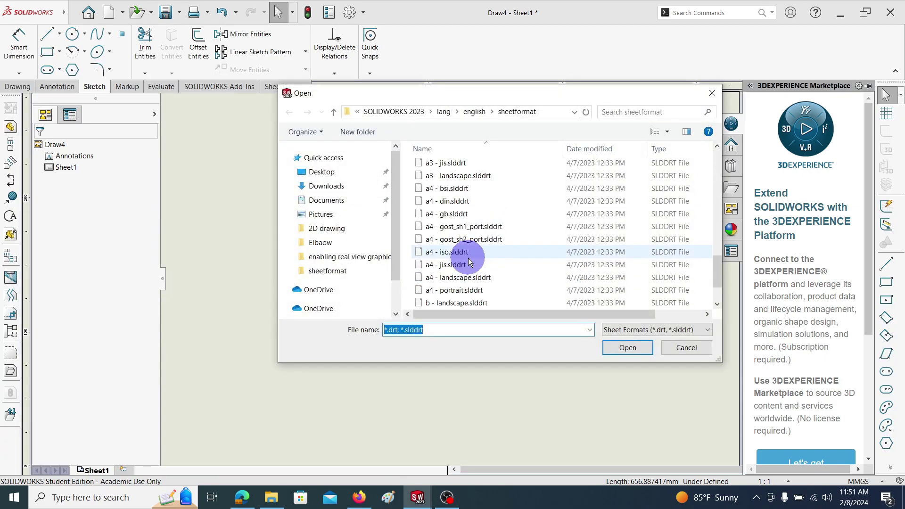
{"action": "scroll", "coordinate": [468, 262], "scroll_direction": "down", "scroll_amount": 1}
{"action": "left_click", "coordinate": [447, 277]}
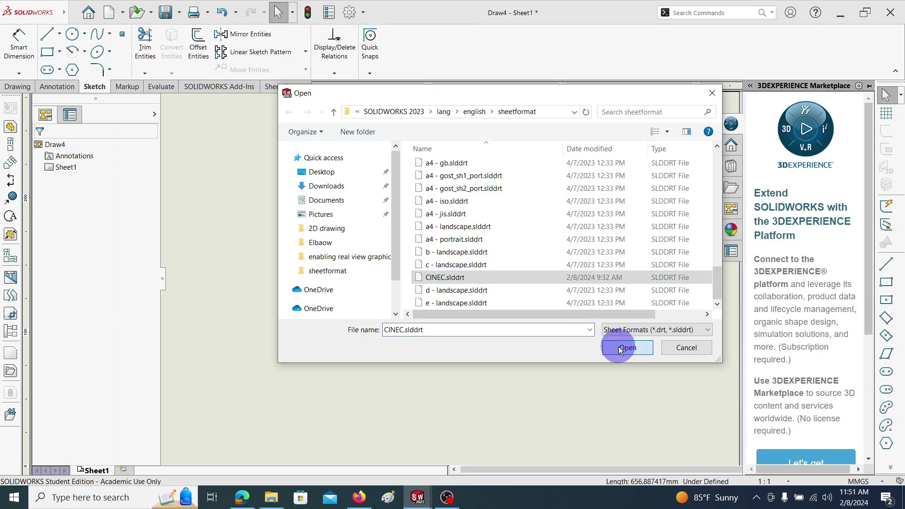
{"action": "left_click", "coordinate": [621, 348]}
{"action": "left_click", "coordinate": [473, 323]}
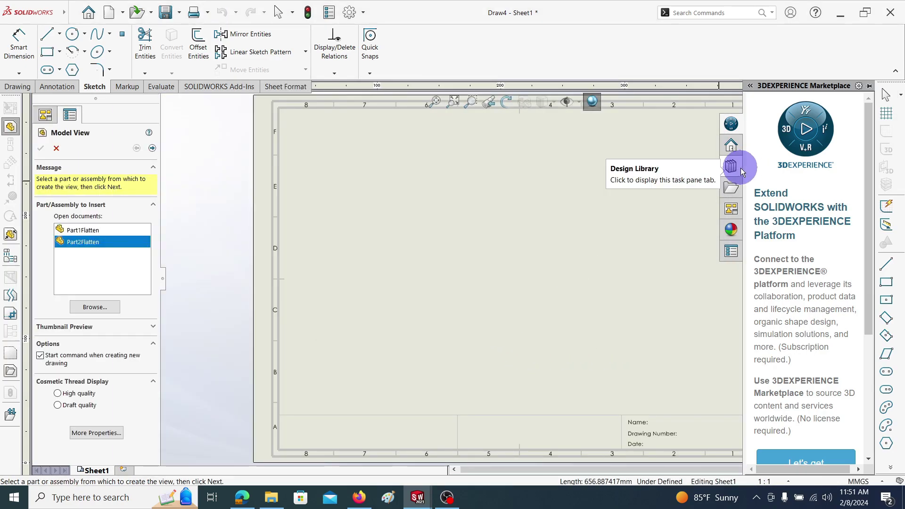
{"action": "left_click_drag", "start_coordinate": [742, 168], "coordinate": [838, 171]}
{"action": "scroll", "coordinate": [583, 326], "scroll_direction": "up", "scroll_amount": 2}
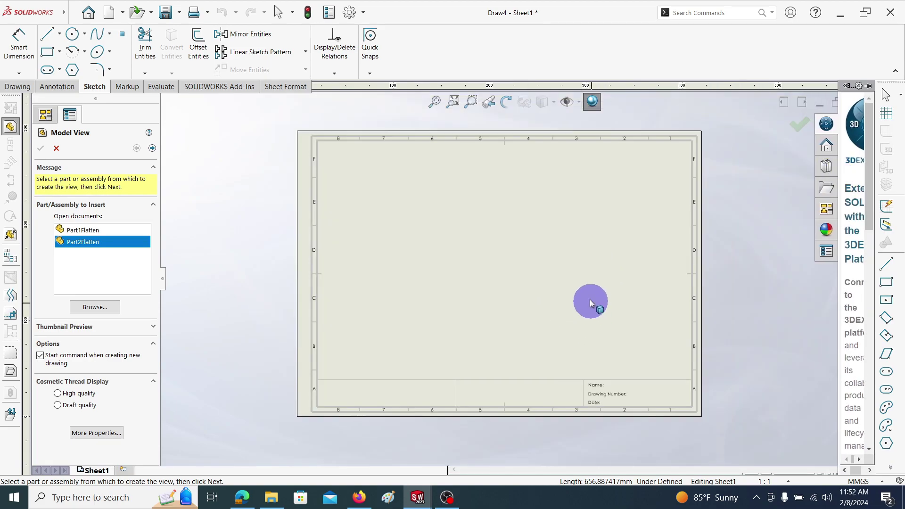
- Place the flat pattern view of Part1Flatten at custom scale 1:15 in the sheet's upper right area and move its bend note beside the view
{"action": "left_click", "coordinate": [84, 231]}
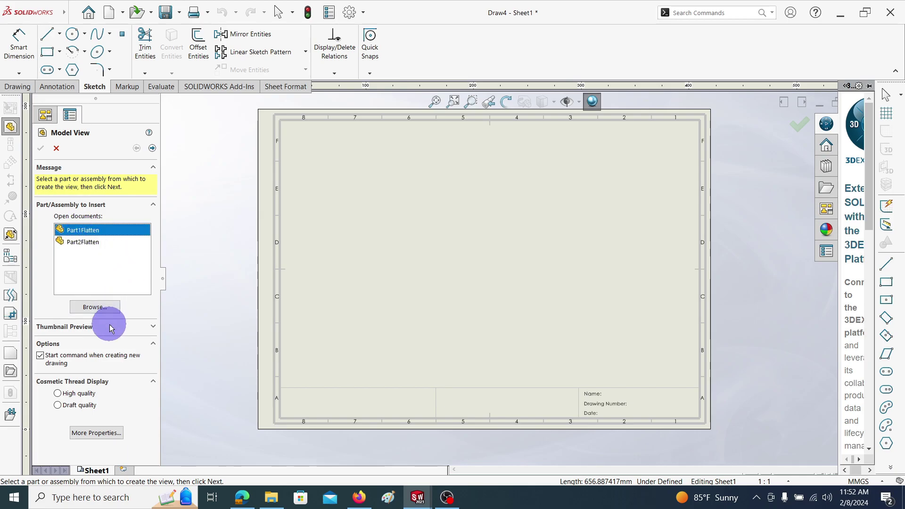
{"action": "left_click", "coordinate": [152, 149]}
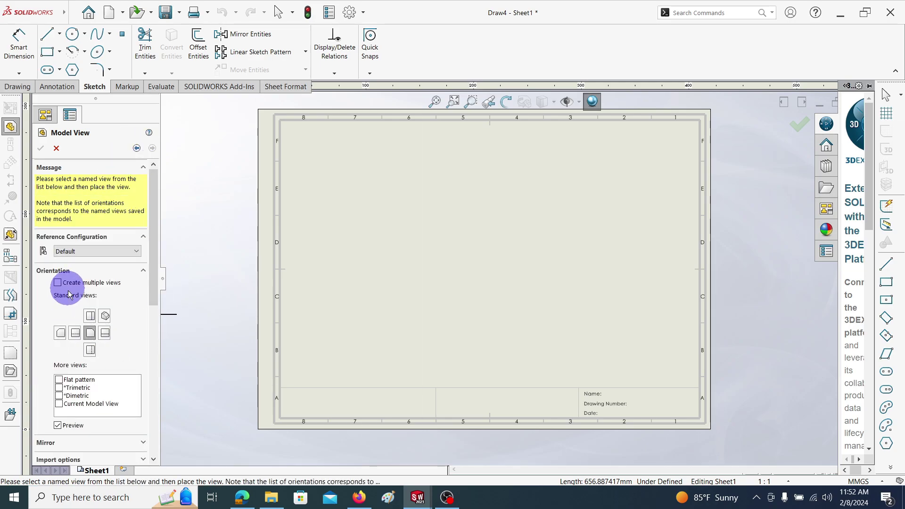
{"action": "left_click", "coordinate": [94, 335]}
{"action": "left_click", "coordinate": [59, 380]}
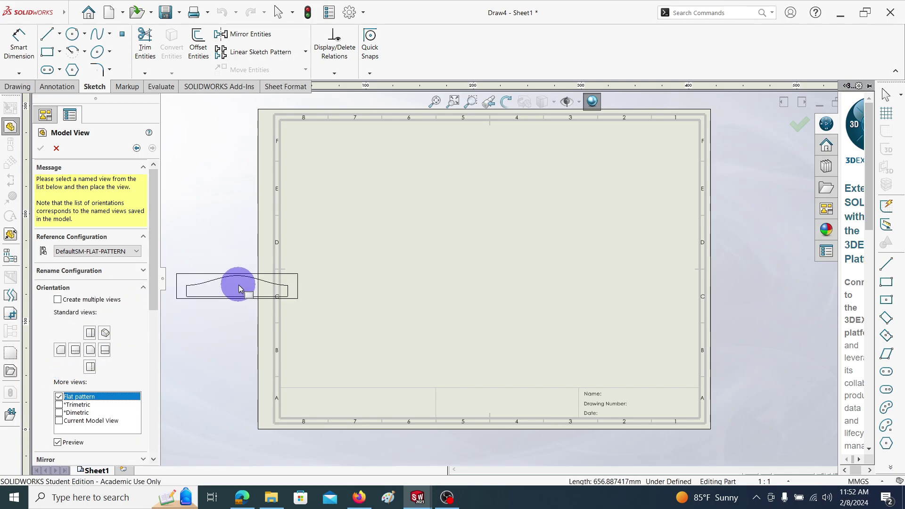
{"action": "scroll", "coordinate": [141, 327], "scroll_direction": "down", "scroll_amount": 10}
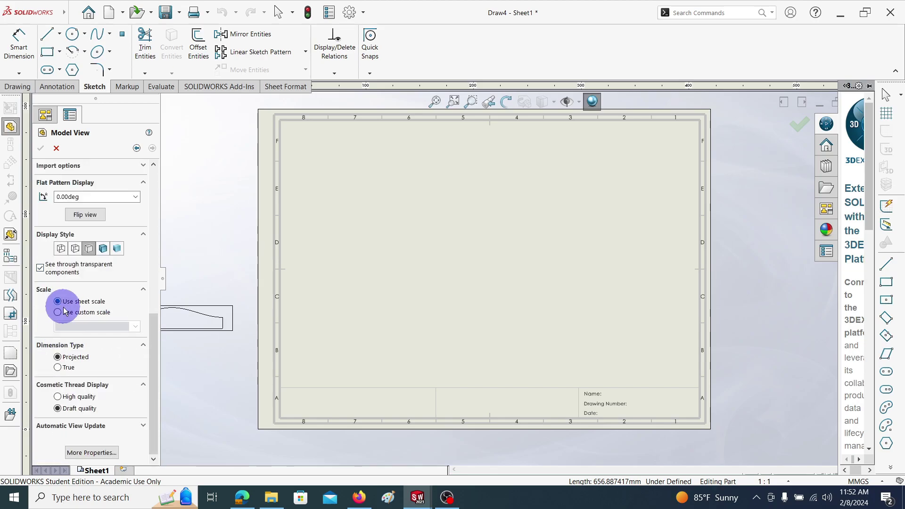
{"action": "double_click", "coordinate": [63, 326]}
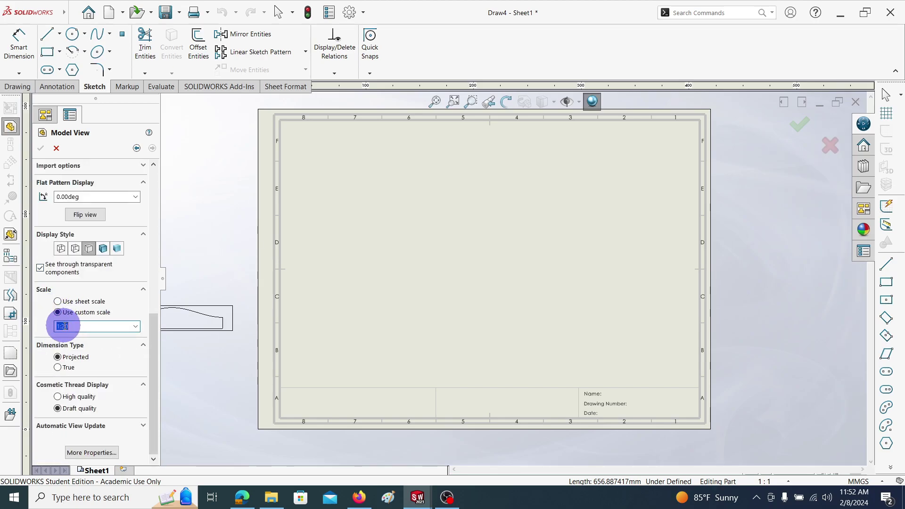
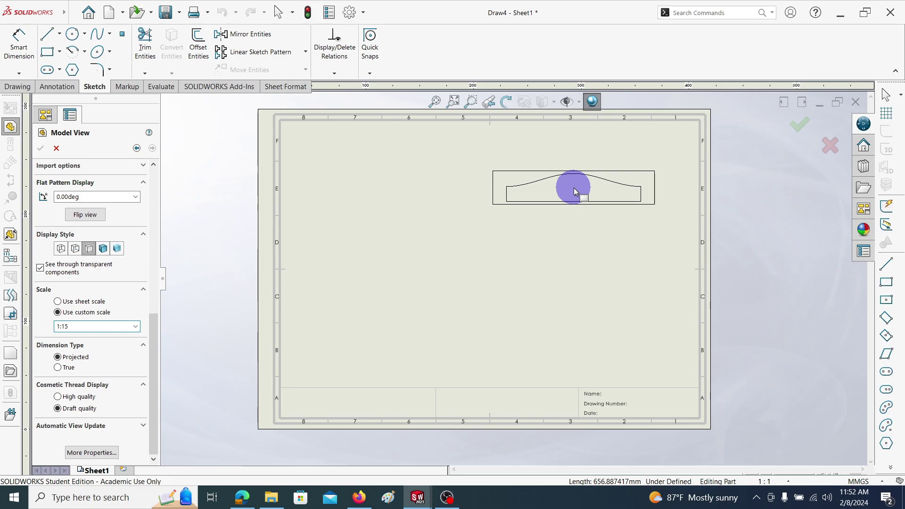
{"action": "left_click", "coordinate": [574, 192]}
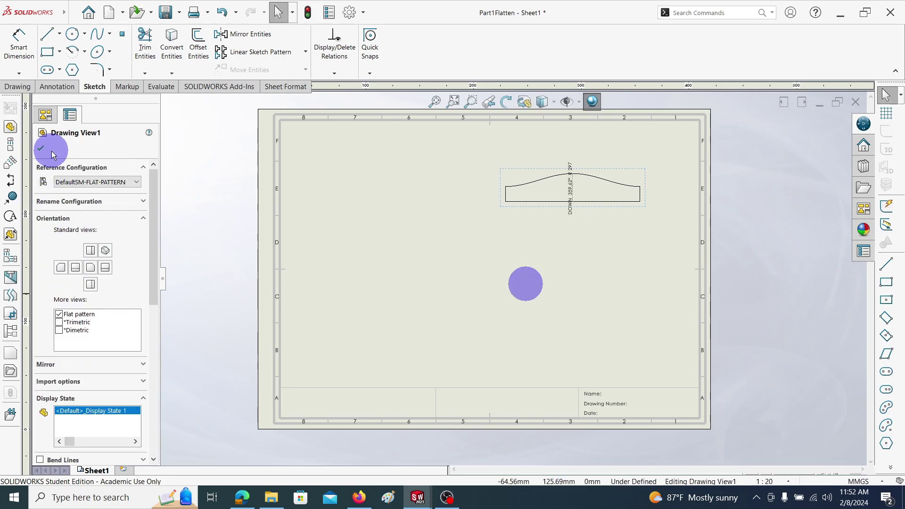
{"action": "left_click", "coordinate": [41, 150]}
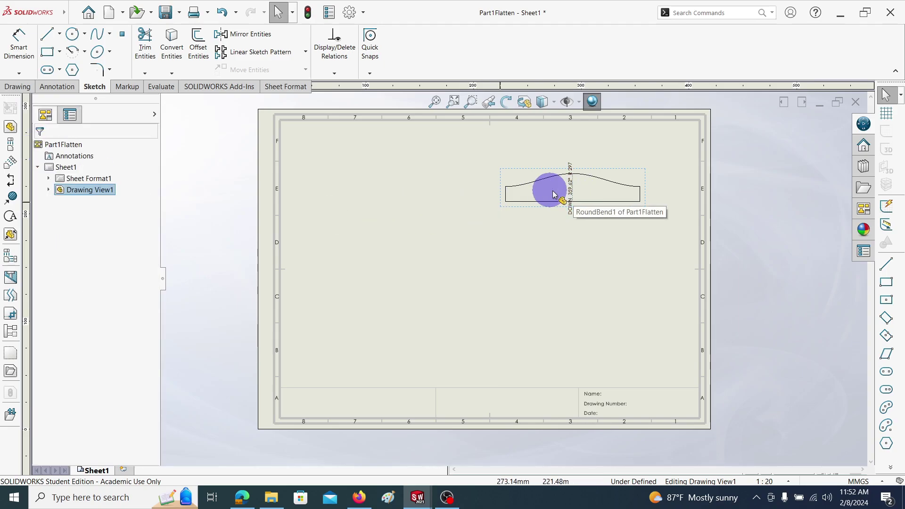
{"action": "left_click_drag", "start_coordinate": [571, 194], "coordinate": [662, 190]}
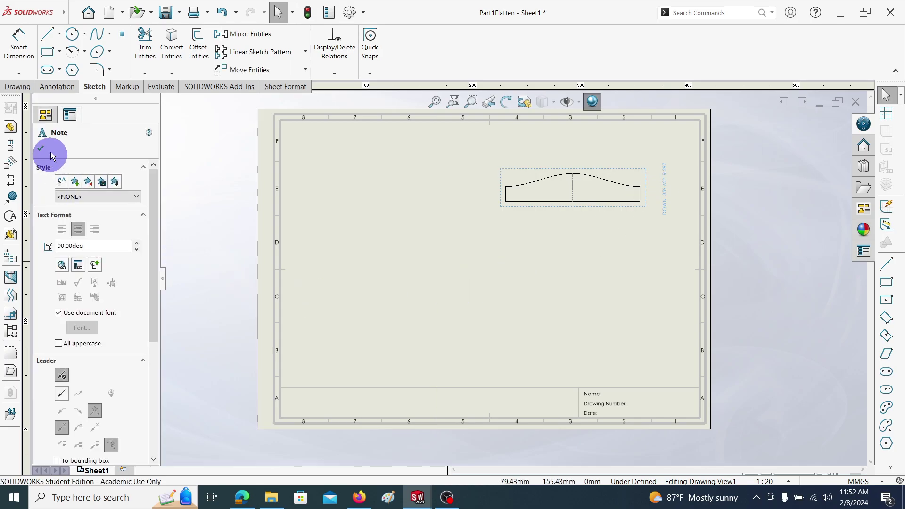
{"action": "left_click", "coordinate": [42, 149]}
- Start a model view of Part2Flatten with the flat pattern orientation and a custom scale of 1:15
{"action": "mouse_move", "coordinate": [34, 10]}
{"action": "left_click", "coordinate": [73, 13]}
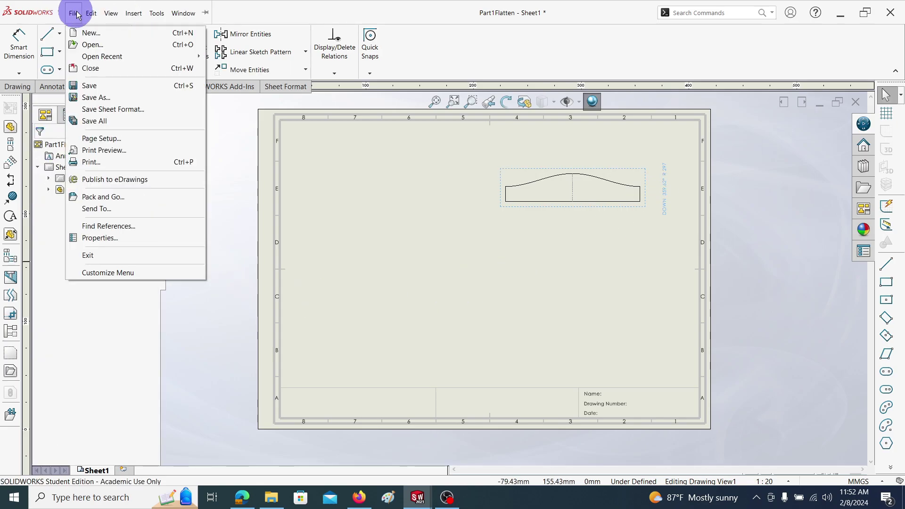
{"action": "left_click", "coordinate": [149, 14]}
{"action": "left_click", "coordinate": [136, 15]}
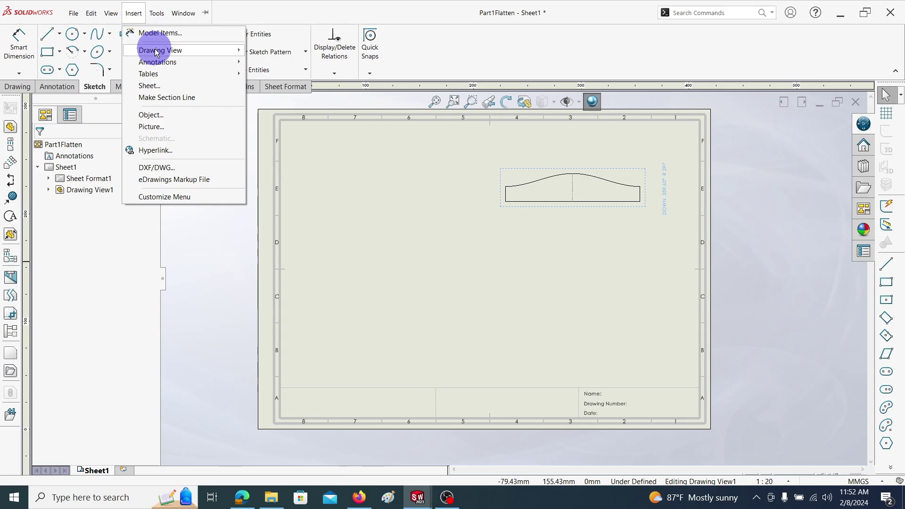
{"action": "mouse_move", "coordinate": [212, 50]}
{"action": "left_click", "coordinate": [265, 51]}
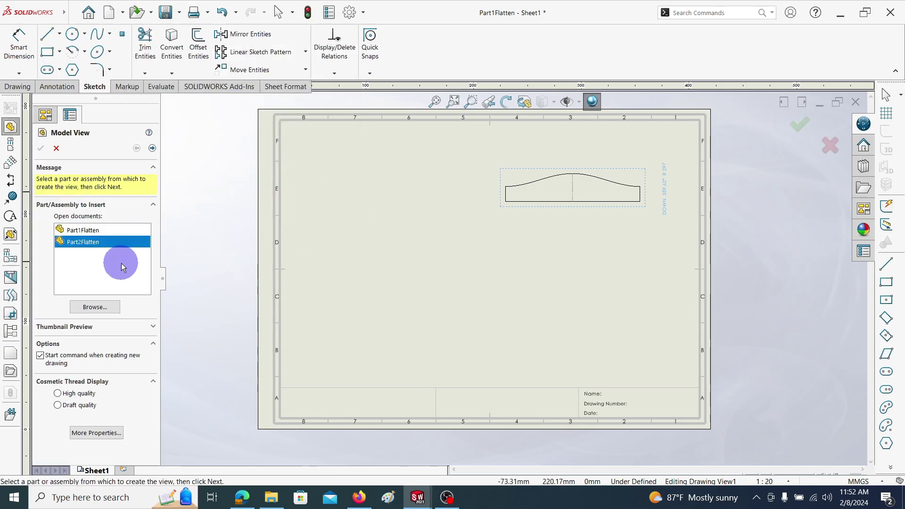
{"action": "left_click", "coordinate": [153, 148]}
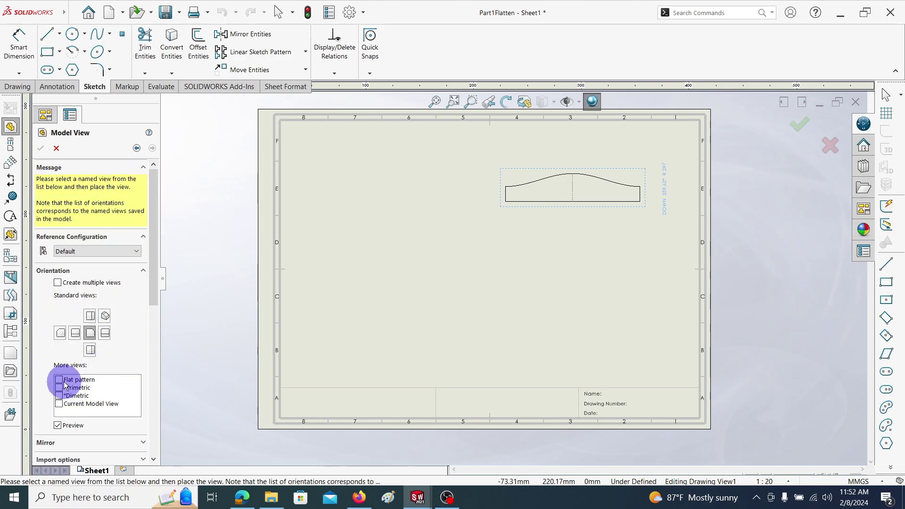
{"action": "left_click", "coordinate": [59, 380]}
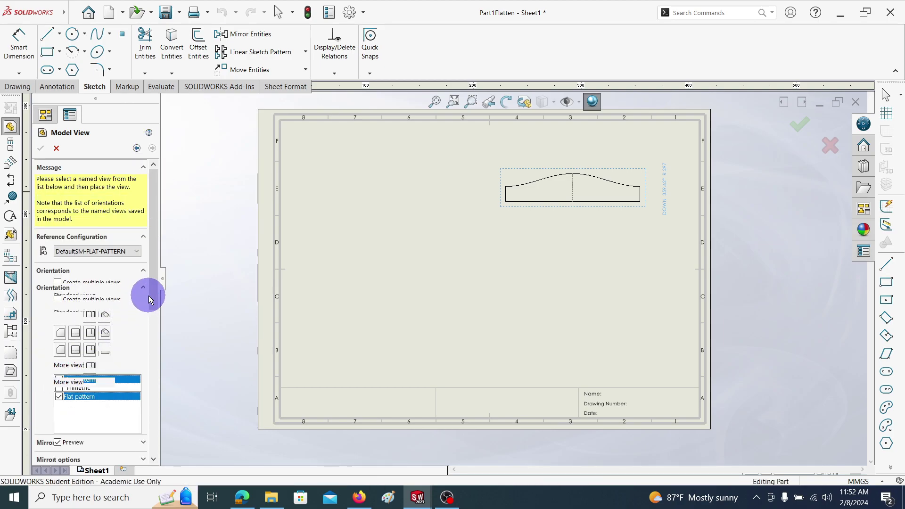
{"action": "scroll", "coordinate": [141, 301], "scroll_direction": "down", "scroll_amount": 3}
{"action": "scroll", "coordinate": [139, 307], "scroll_direction": "down", "scroll_amount": 3}
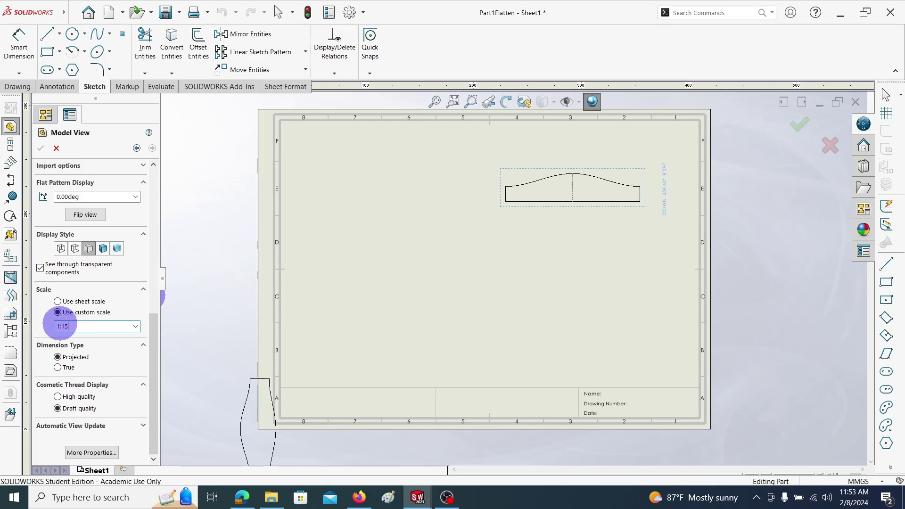
- Rotate the Part2Flatten flat pattern view to 270 degrees and place it directly below the Part1Flatten view
{"action": "scroll", "coordinate": [115, 246], "scroll_direction": "up", "scroll_amount": 2}
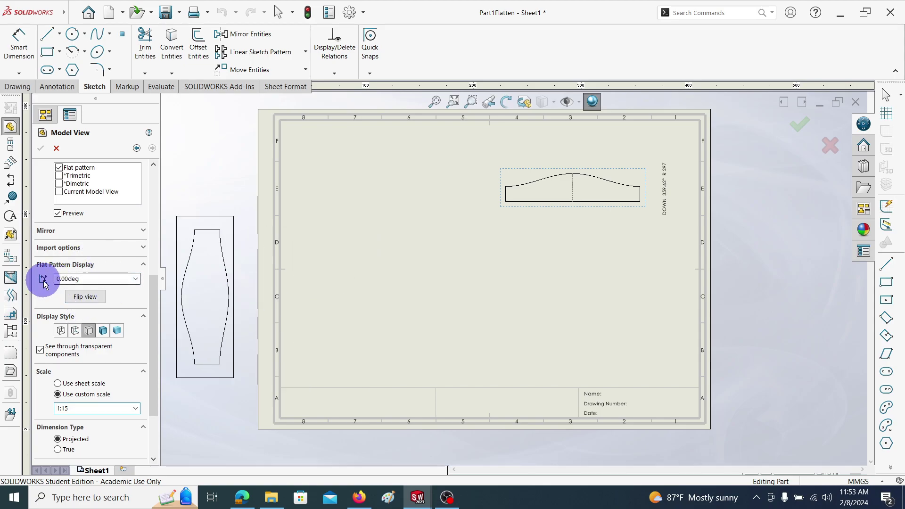
{"action": "left_click", "coordinate": [135, 278]}
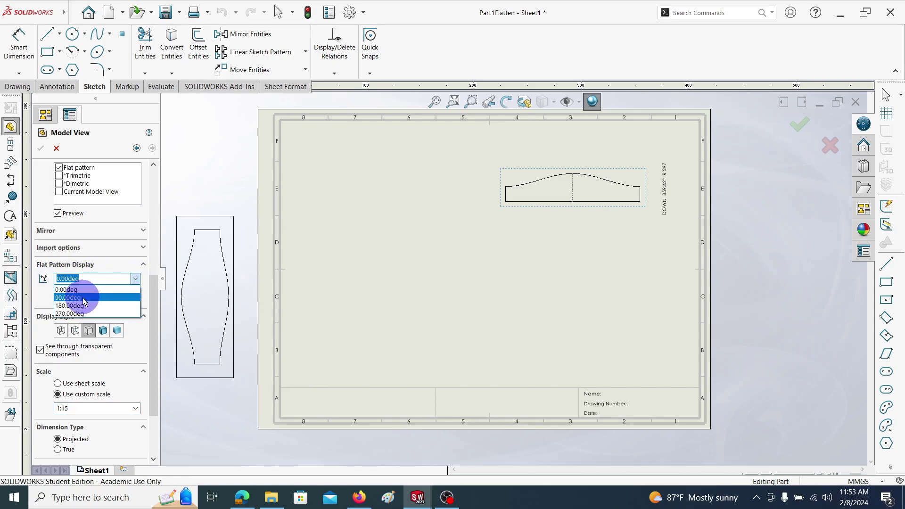
{"action": "left_click", "coordinate": [83, 298]}
{"action": "left_click", "coordinate": [136, 279]}
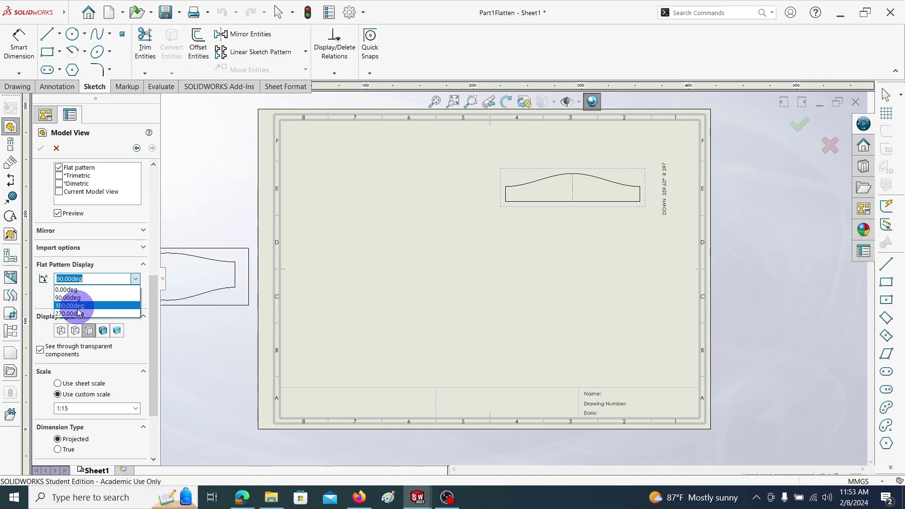
{"action": "left_click", "coordinate": [77, 314]}
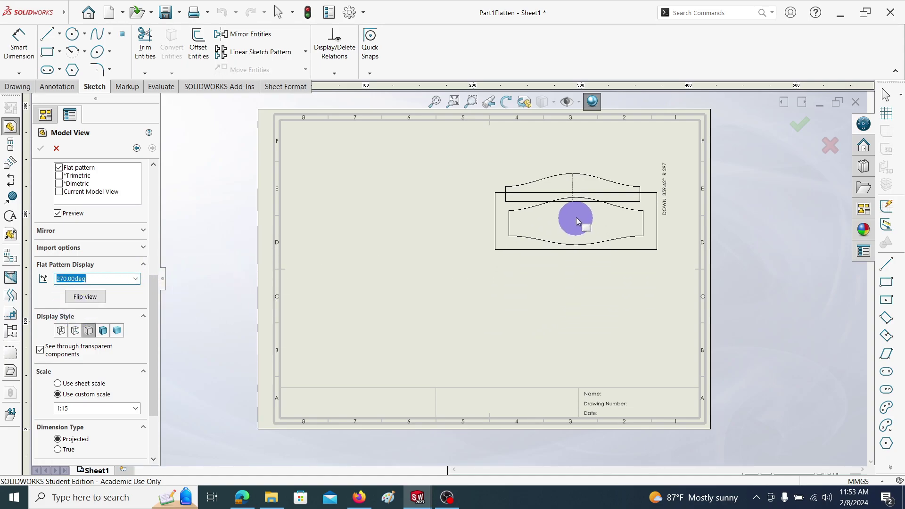
{"action": "scroll", "coordinate": [579, 226], "scroll_direction": "down", "scroll_amount": 5}
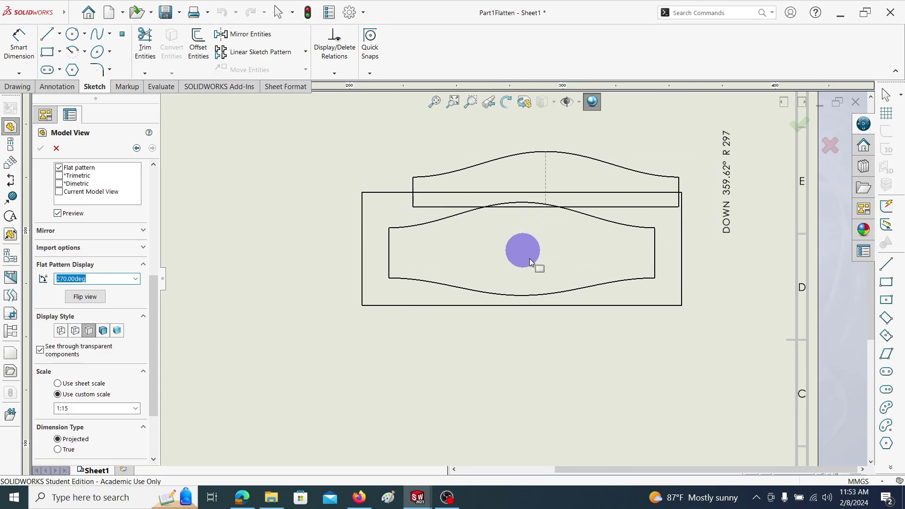
{"action": "left_click", "coordinate": [552, 303]}
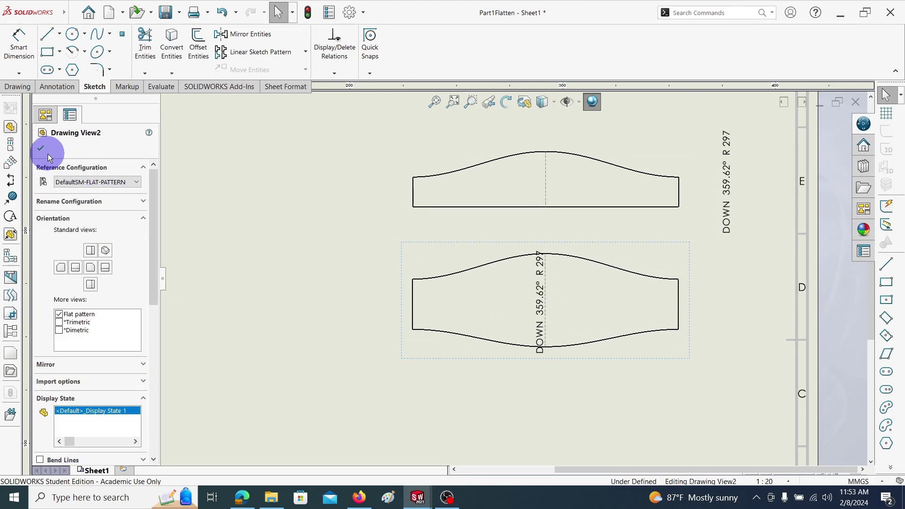
{"action": "left_click", "coordinate": [42, 150]}
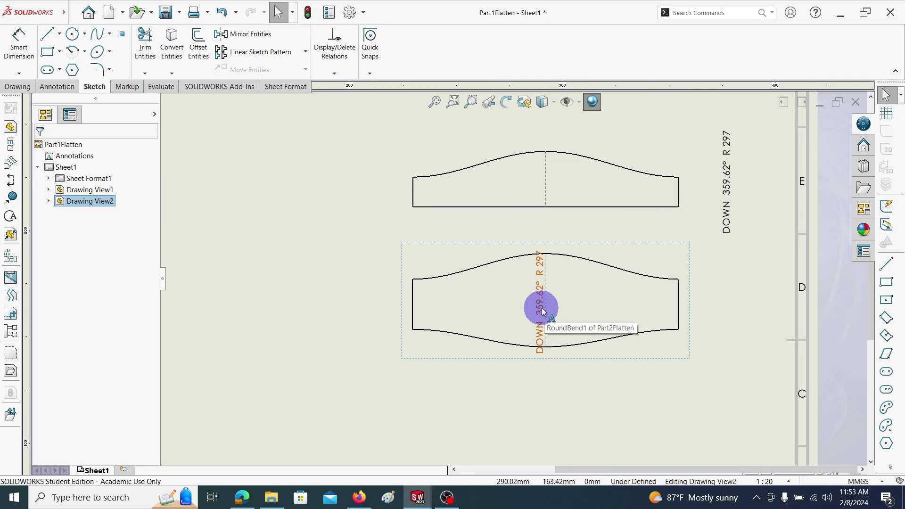
- Move the Part2Flatten bend note beside its view and shift the view farther down the sheet, leaving a wider gap below the Part1Flatten view
{"action": "left_click_drag", "start_coordinate": [537, 306], "coordinate": [708, 318]}
{"action": "left_click", "coordinate": [601, 240]}
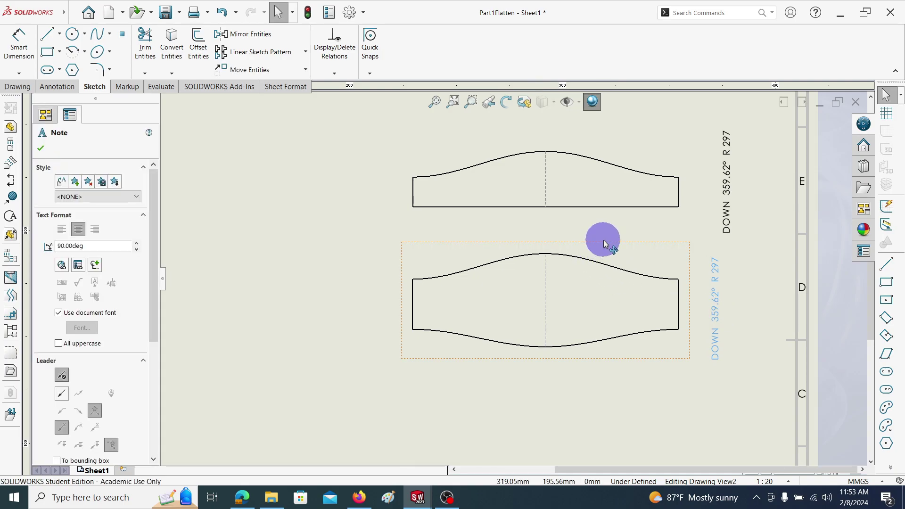
{"action": "left_click_drag", "start_coordinate": [602, 240], "coordinate": [264, 258]}
{"action": "scroll", "coordinate": [264, 258], "scroll_direction": "up", "scroll_amount": 3}
{"action": "key", "text": "Down"}
{"action": "key", "text": "Down"}
{"action": "key", "text": "Down"}
{"action": "key", "text": "Down"}
{"action": "key", "text": "Down"}
{"action": "key", "text": "Down"}
{"action": "key", "text": "Down"}
{"action": "key", "text": "Down"}
{"action": "key", "text": "Down"}
{"action": "key", "text": "Down"}
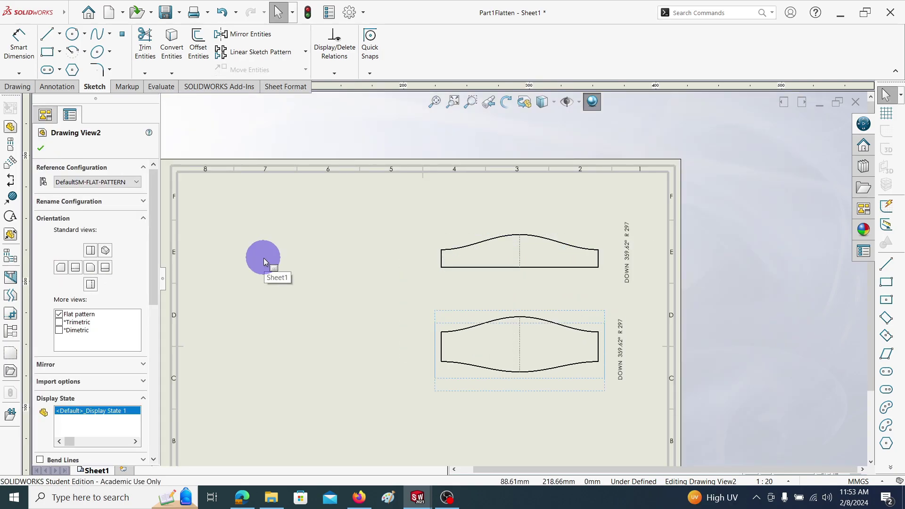
{"action": "left_click", "coordinate": [42, 147]}
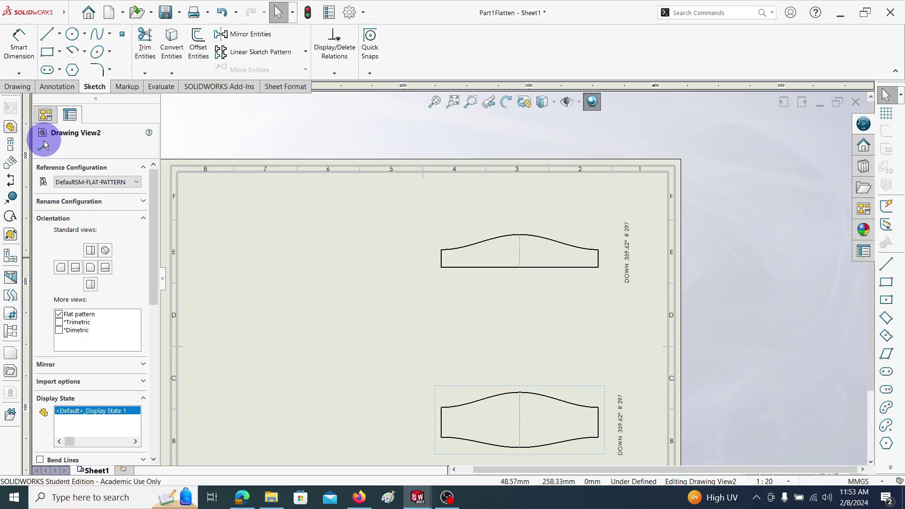
- Dimension the full length of the Part1Flatten pattern's straight bottom edge, placing the dimension above the view
{"action": "scroll", "coordinate": [434, 354], "scroll_direction": "up", "scroll_amount": 4}
{"action": "scroll", "coordinate": [425, 318], "scroll_direction": "down", "scroll_amount": 4}
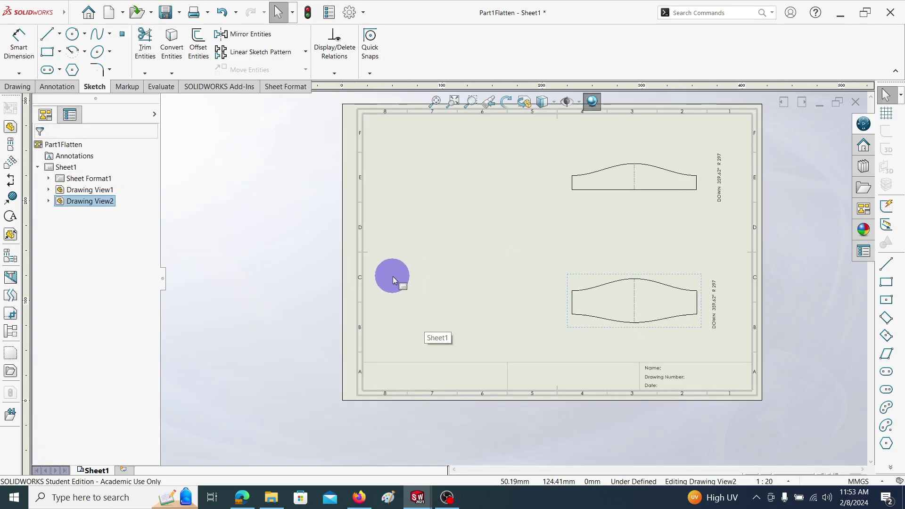
{"action": "scroll", "coordinate": [565, 268], "scroll_direction": "up", "scroll_amount": 2}
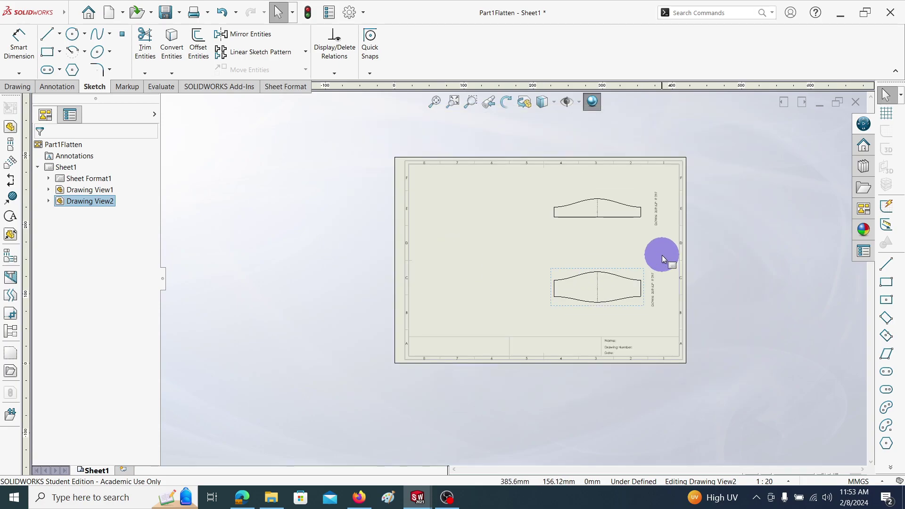
{"action": "scroll", "coordinate": [619, 250], "scroll_direction": "down", "scroll_amount": 2}
{"action": "scroll", "coordinate": [581, 248], "scroll_direction": "down", "scroll_amount": 2}
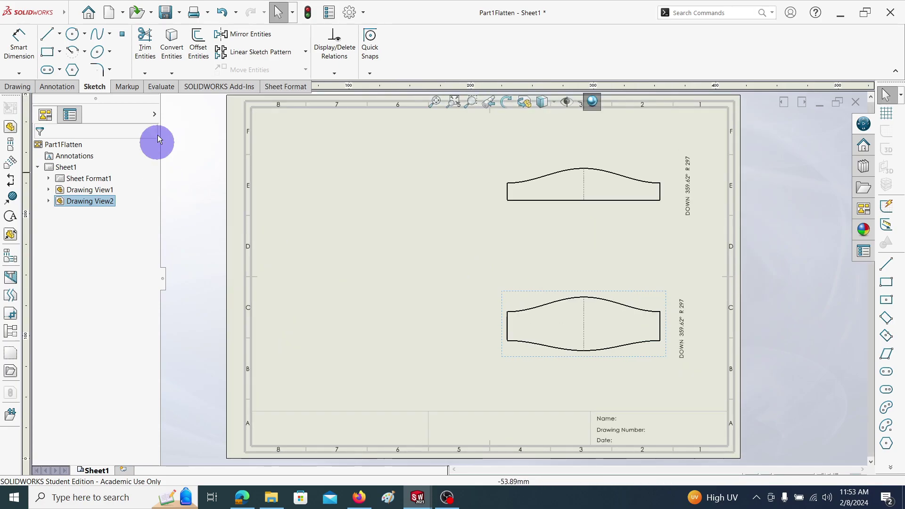
{"action": "left_click", "coordinate": [16, 44]}
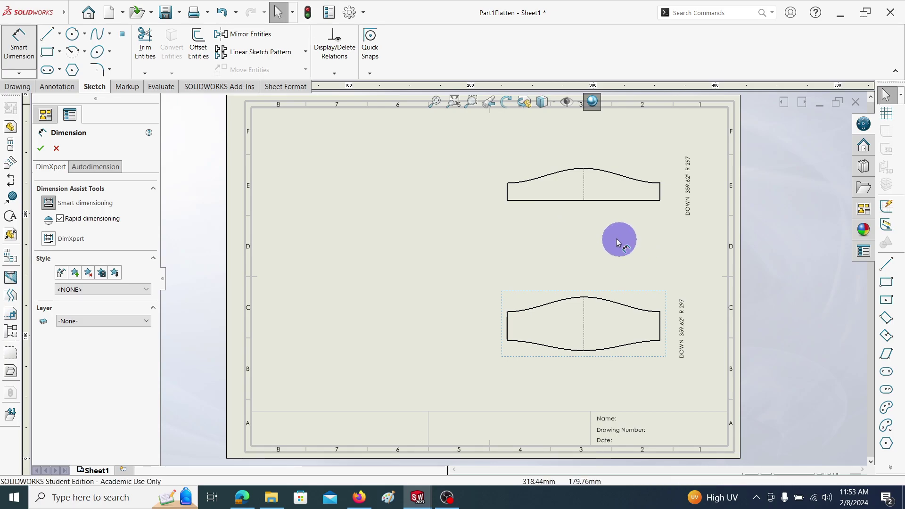
{"action": "scroll", "coordinate": [608, 231], "scroll_direction": "down", "scroll_amount": 2}
{"action": "scroll", "coordinate": [589, 189], "scroll_direction": "down", "scroll_amount": 3}
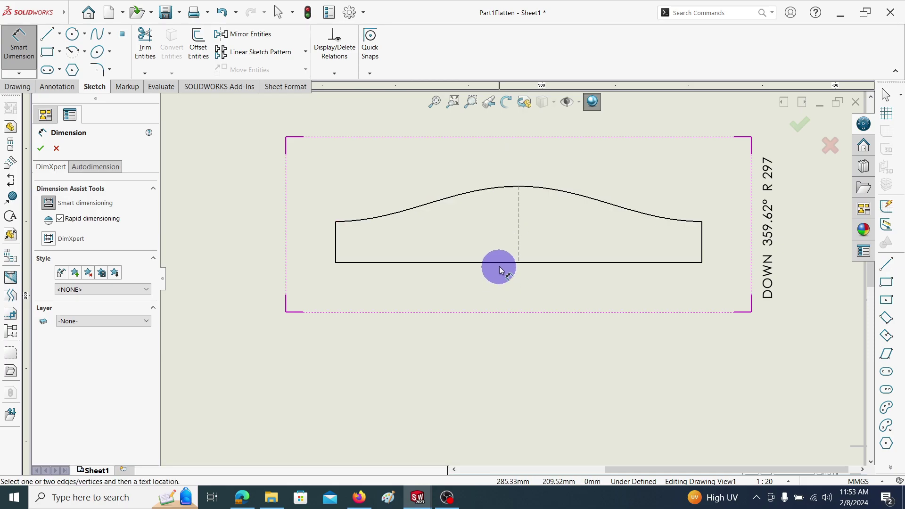
{"action": "left_click", "coordinate": [501, 263]}
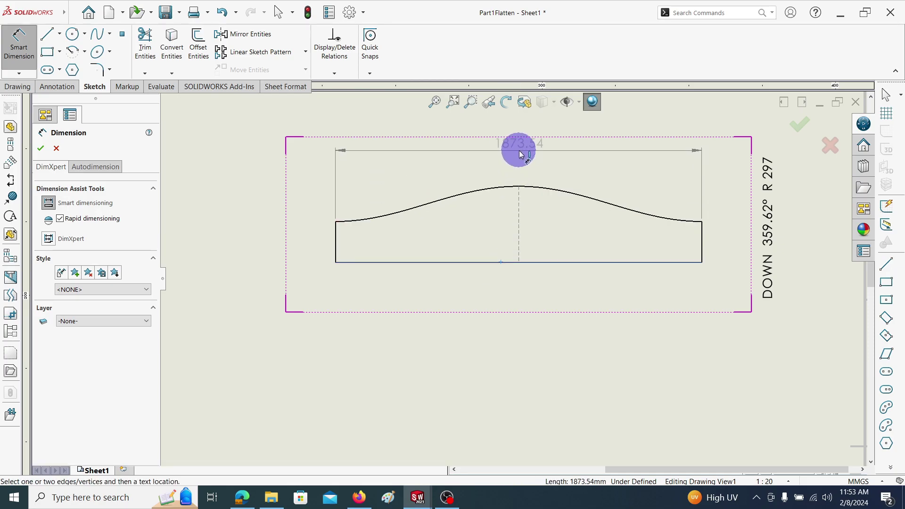
{"action": "left_click", "coordinate": [520, 154]}
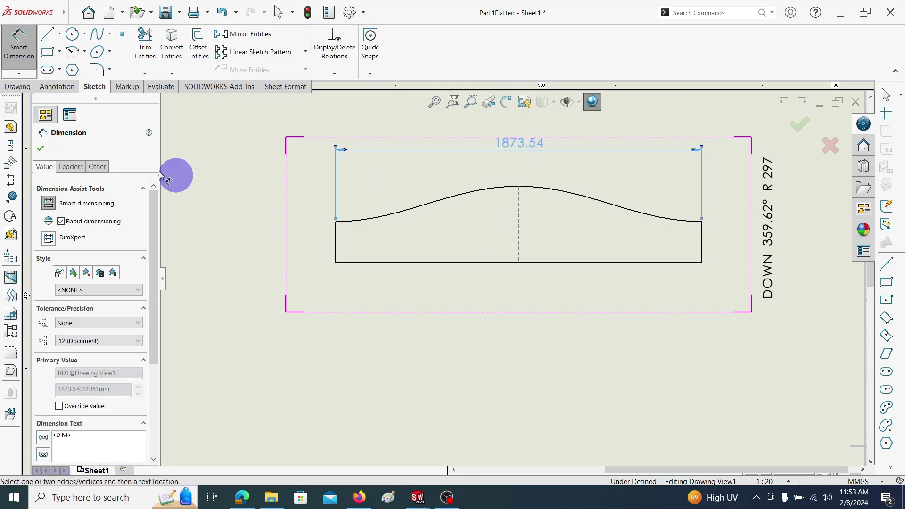
{"action": "left_click", "coordinate": [44, 148]}
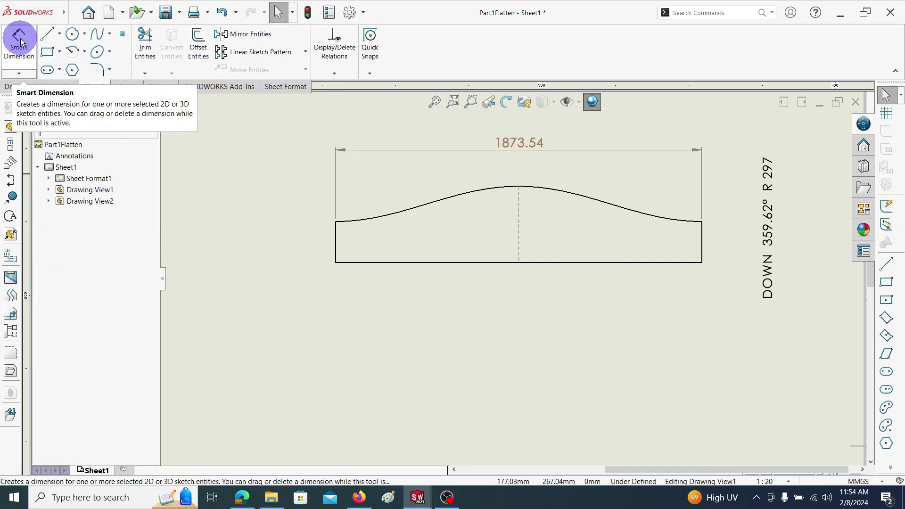
- Dimension the height along the Part1Flatten pattern's bend line and the height of its left edge
{"action": "left_click", "coordinate": [519, 233]}
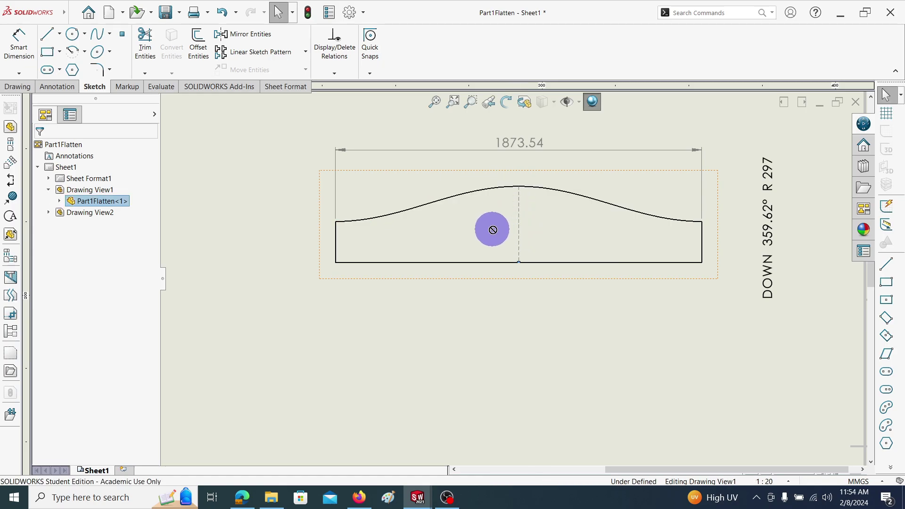
{"action": "left_click", "coordinate": [26, 46]}
{"action": "left_click", "coordinate": [519, 234]}
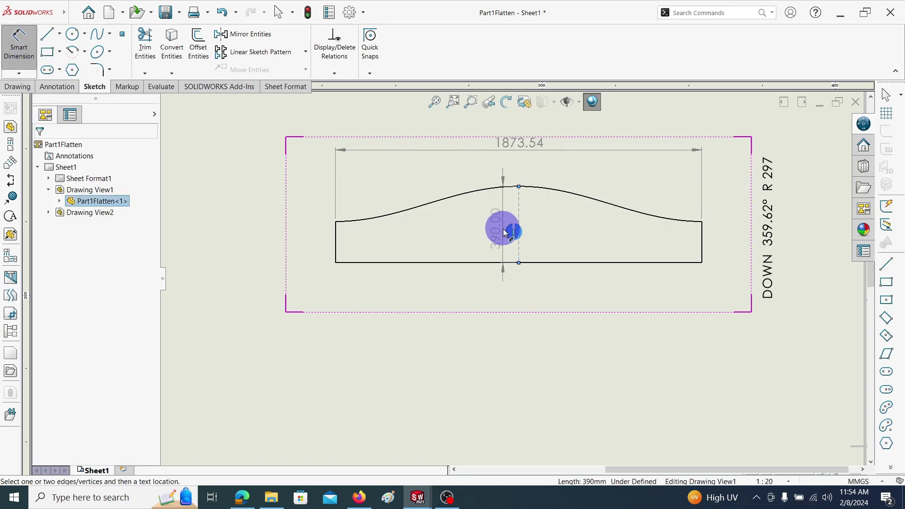
{"action": "left_click", "coordinate": [505, 232]}
{"action": "left_click", "coordinate": [336, 246]}
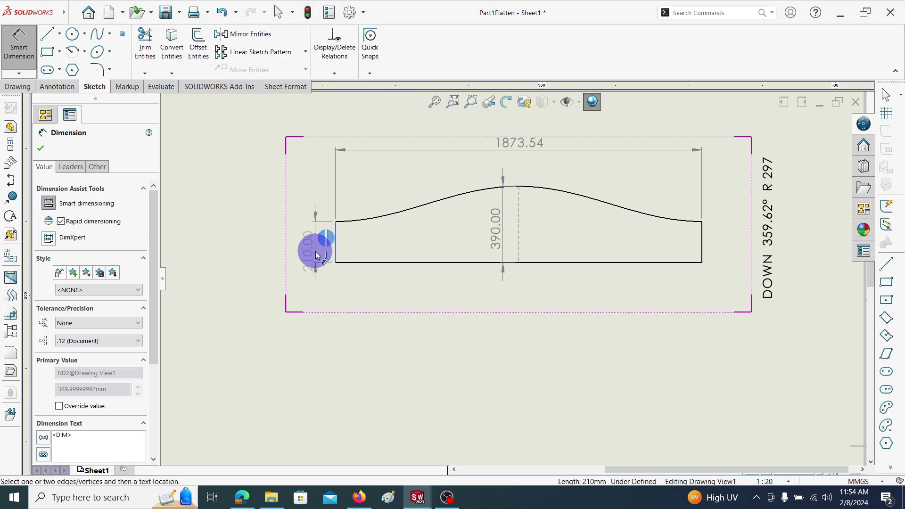
{"action": "left_click", "coordinate": [316, 255]}
- Dimension the height along the Part2Flatten pattern's bend line and the height of its left edge
{"action": "scroll", "coordinate": [542, 343], "scroll_direction": "up", "scroll_amount": 4}
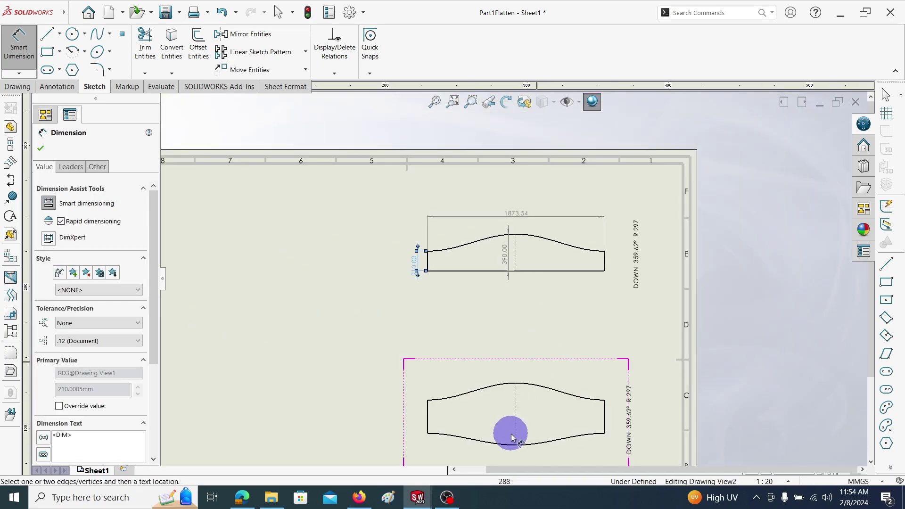
{"action": "scroll", "coordinate": [512, 437], "scroll_direction": "down", "scroll_amount": 2}
{"action": "left_click", "coordinate": [520, 381]}
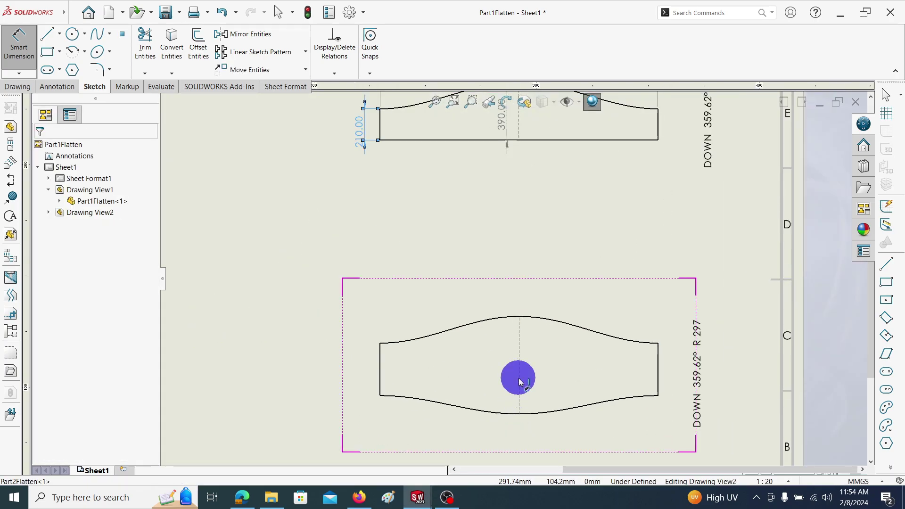
{"action": "left_click", "coordinate": [504, 377]}
{"action": "left_click", "coordinate": [497, 385]}
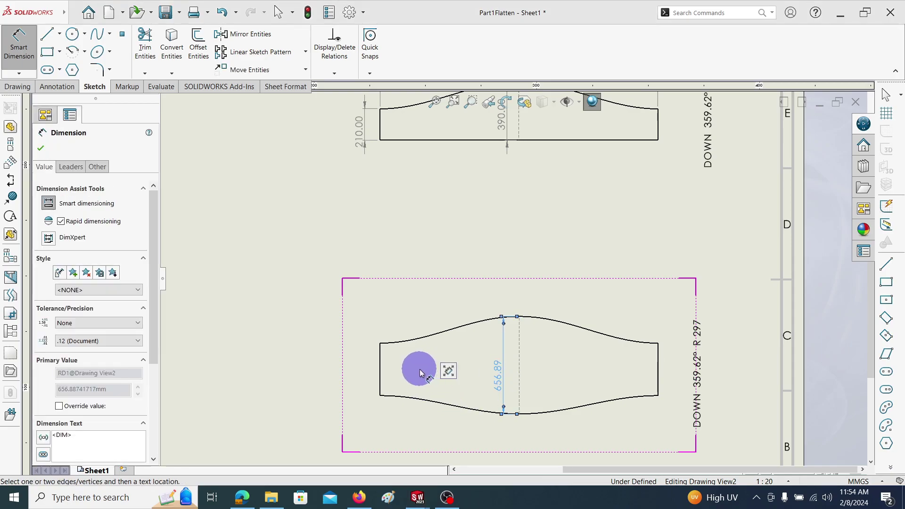
{"action": "left_click", "coordinate": [381, 373]}
{"action": "left_click", "coordinate": [365, 373]}
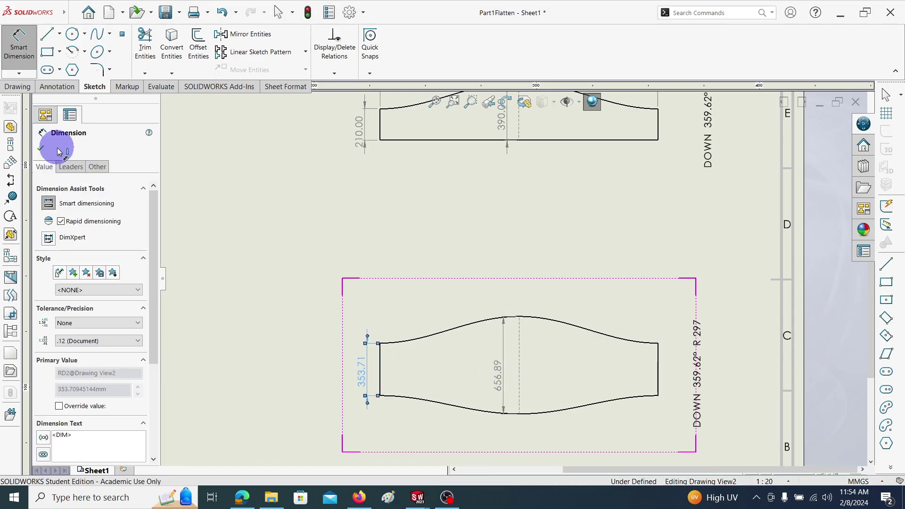
{"action": "left_click", "coordinate": [41, 149]}
- Draw three vertical centerlines about 373, 317 and 234 mm long from curve to bottom edge in the Part1Flatten pattern's left half
{"action": "key", "text": "f"}
{"action": "scroll", "coordinate": [550, 218], "scroll_direction": "down", "scroll_amount": 5}
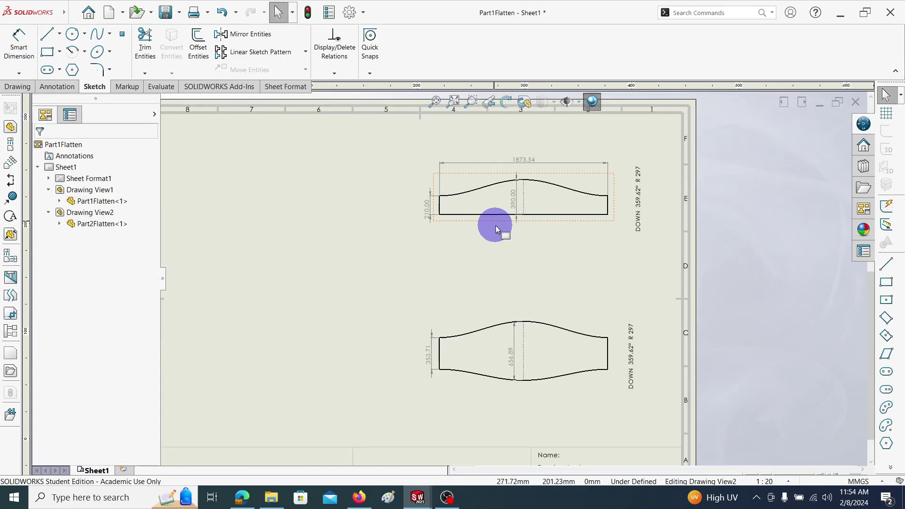
{"action": "left_click", "coordinate": [500, 264]}
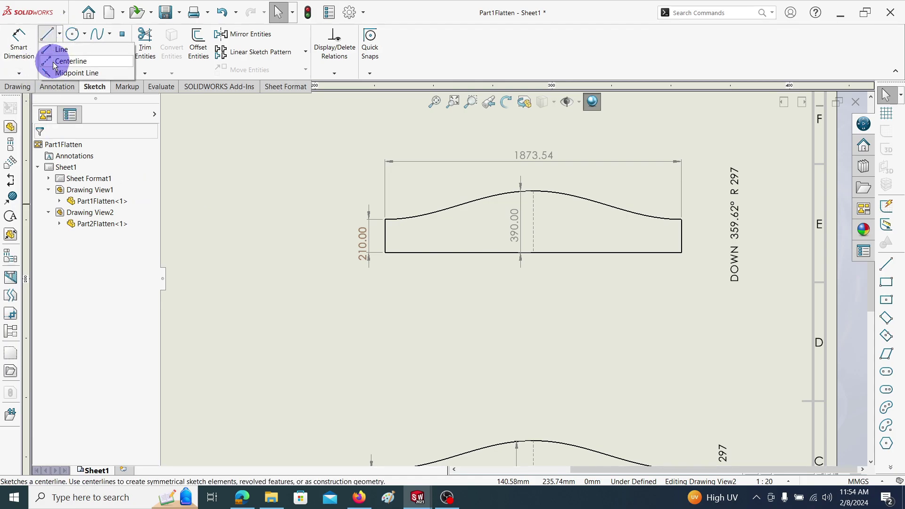
{"action": "left_click", "coordinate": [69, 61]}
{"action": "scroll", "coordinate": [541, 267], "scroll_direction": "down", "scroll_amount": 3}
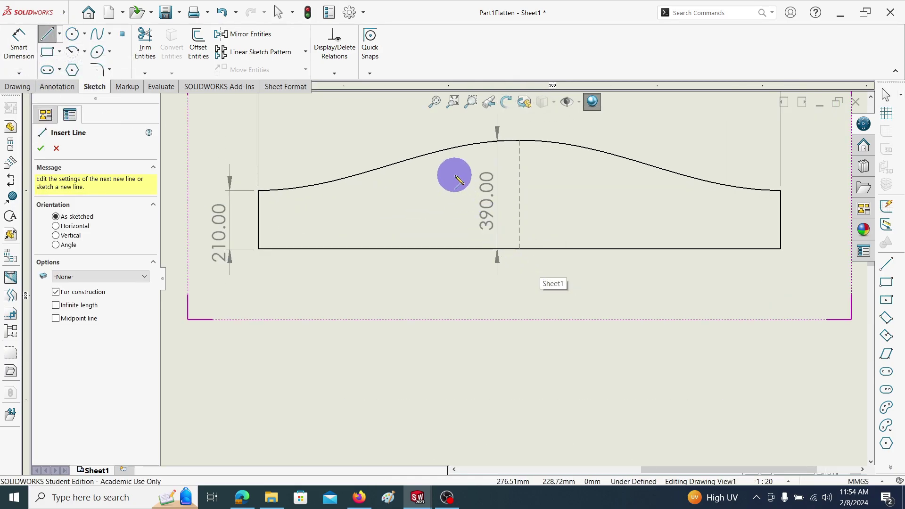
{"action": "left_click", "coordinate": [466, 147]}
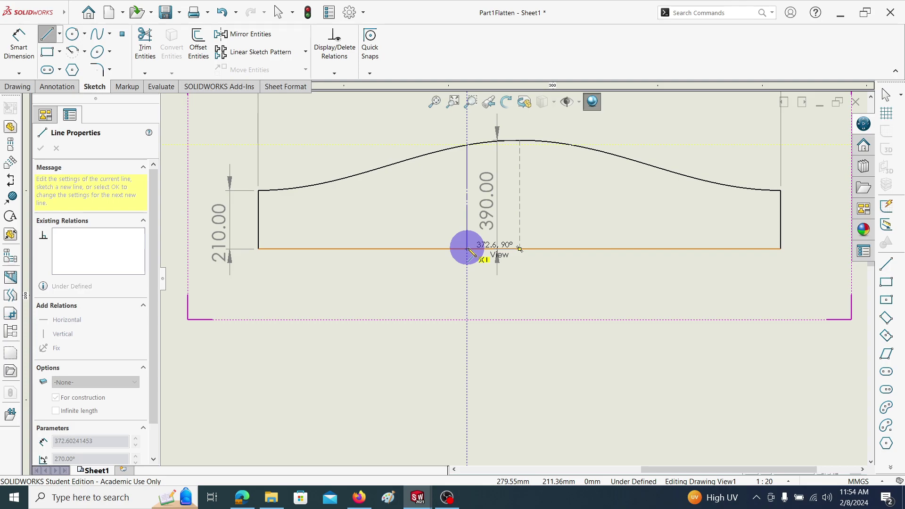
{"action": "double_click", "coordinate": [467, 248]}
{"action": "left_click", "coordinate": [405, 161]}
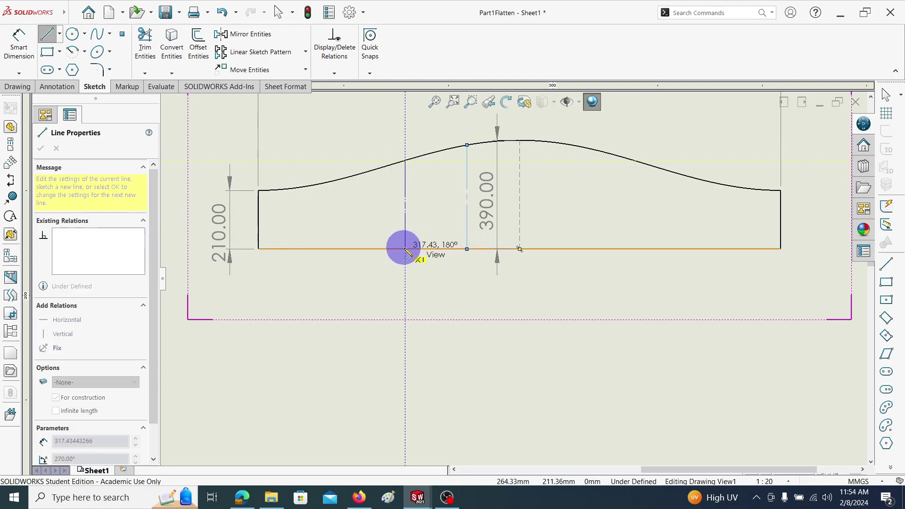
{"action": "double_click", "coordinate": [404, 249]}
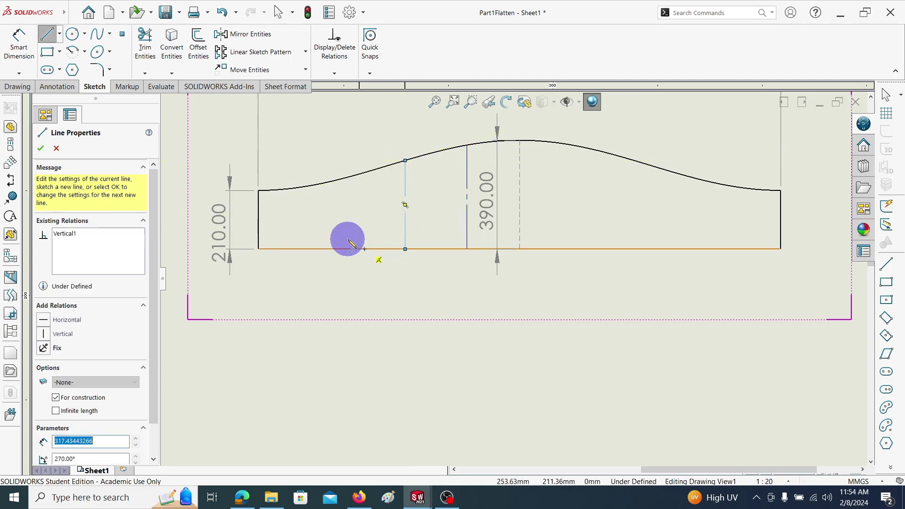
{"action": "left_click", "coordinate": [320, 183]}
{"action": "double_click", "coordinate": [320, 249]}
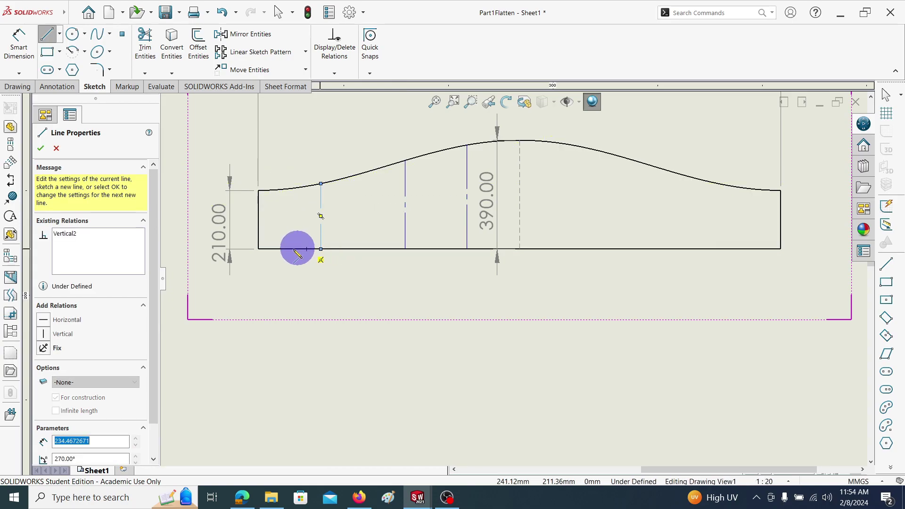
{"action": "left_click", "coordinate": [55, 146]}
{"action": "left_click", "coordinate": [40, 149]}
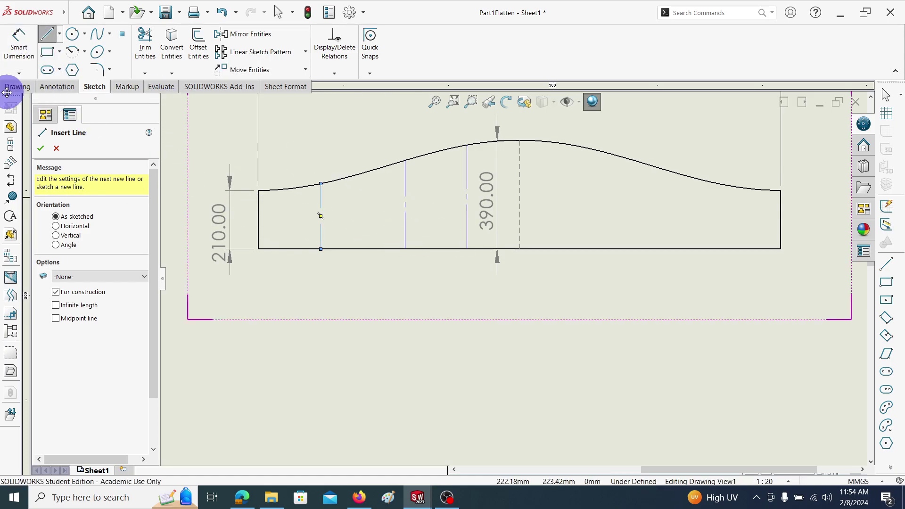
- Dimension the centerline nearest the bend line in the Part1Flatten pattern and set its distance from the bend line to 250 mm
{"action": "left_click", "coordinate": [17, 49]}
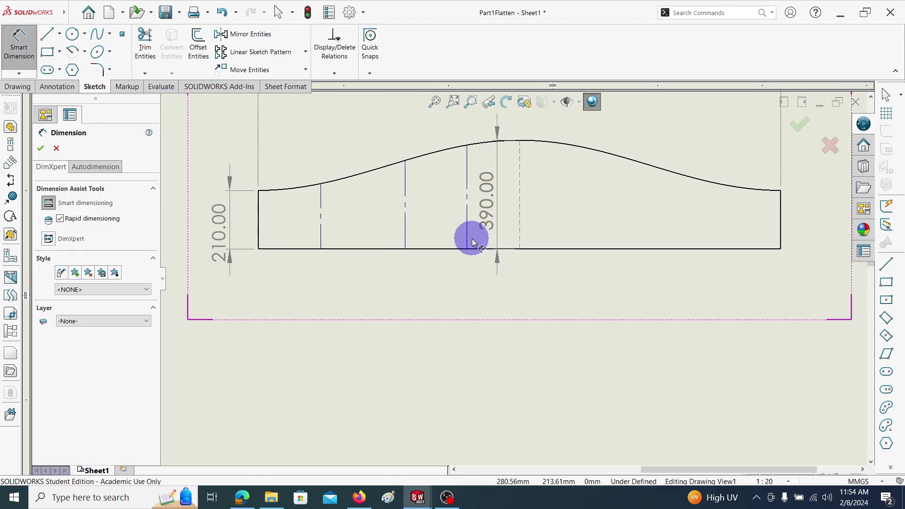
{"action": "left_click", "coordinate": [476, 243]}
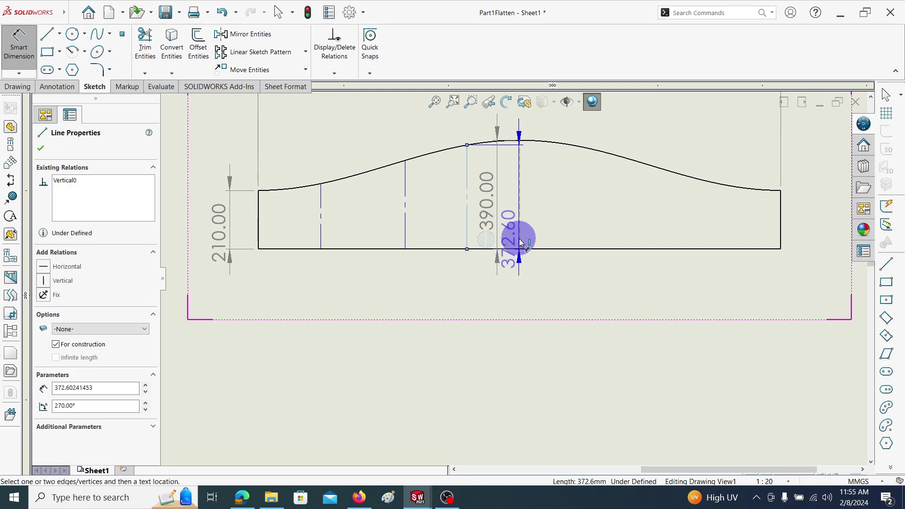
{"action": "left_click", "coordinate": [520, 242]}
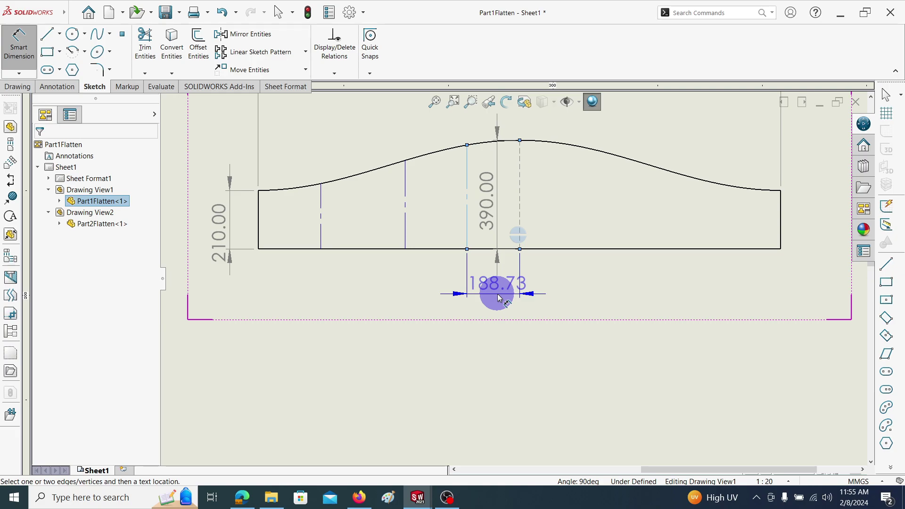
{"action": "left_click", "coordinate": [495, 291]}
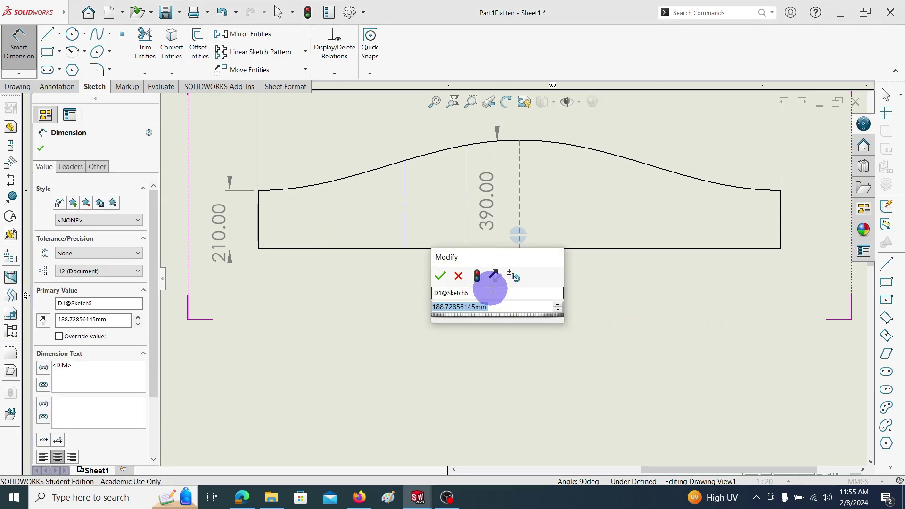
{"action": "type", "text": "250"}
{"action": "key", "text": "Return"}
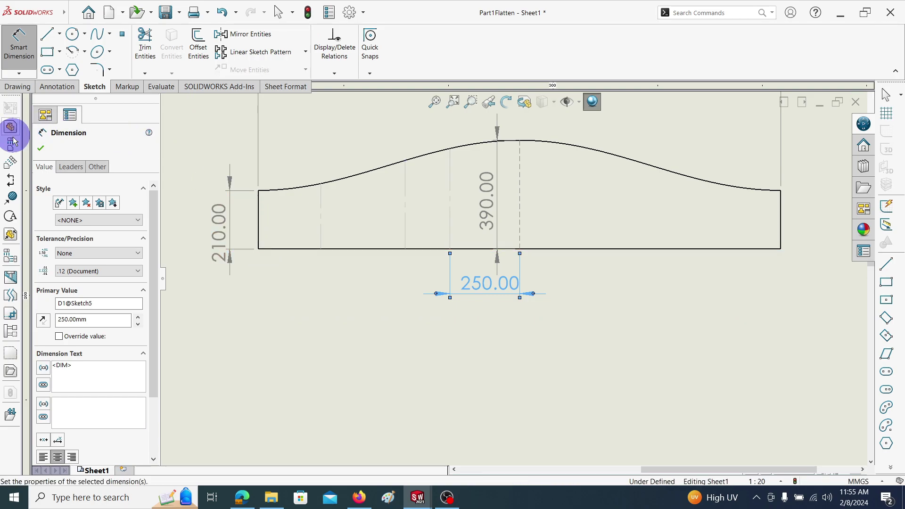
{"action": "left_click", "coordinate": [40, 150]}
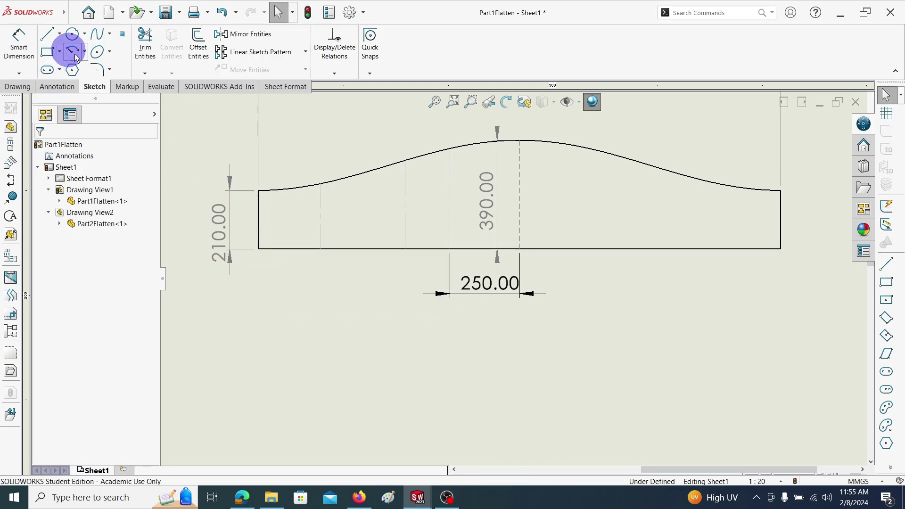
- Dimension the middle centerline of the Part1Flatten pattern from the bend line and set the distance to 500 mm
{"action": "left_click", "coordinate": [19, 44]}
{"action": "left_click", "coordinate": [406, 232]}
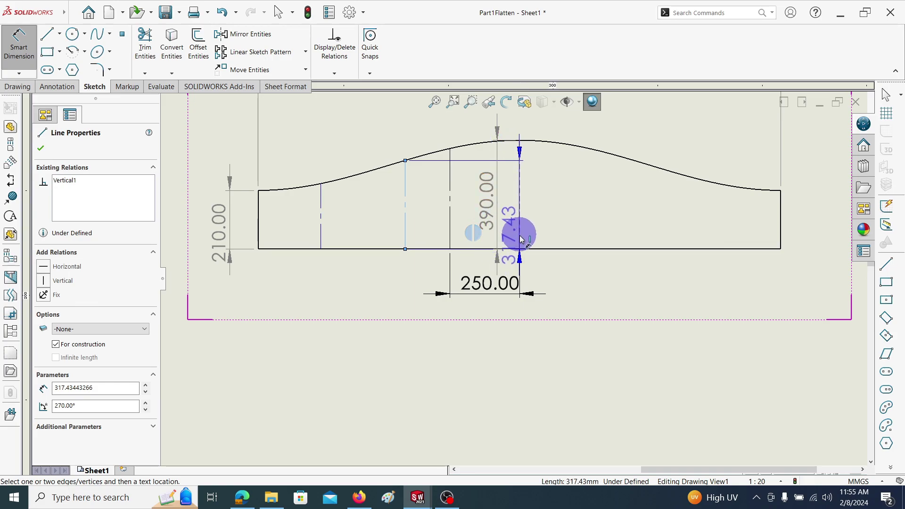
{"action": "left_click", "coordinate": [519, 236]}
{"action": "left_click", "coordinate": [439, 332]}
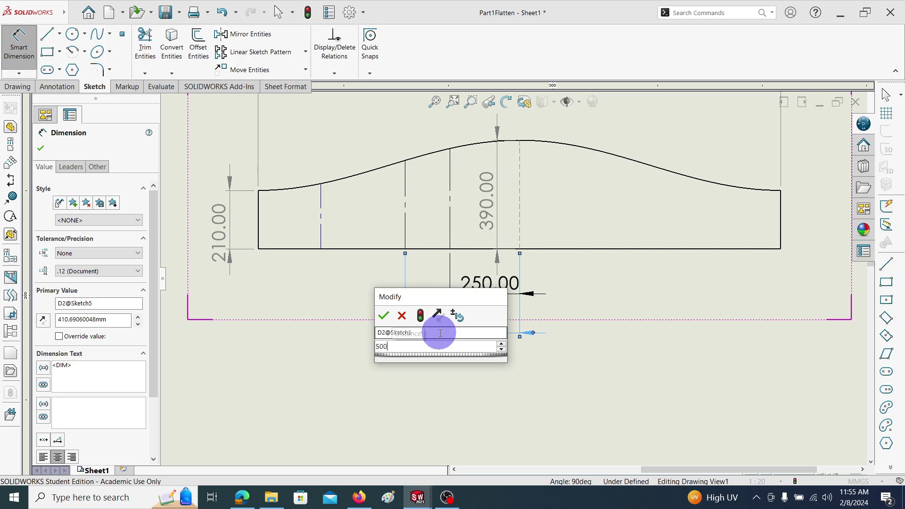
{"action": "key", "text": "Return"}
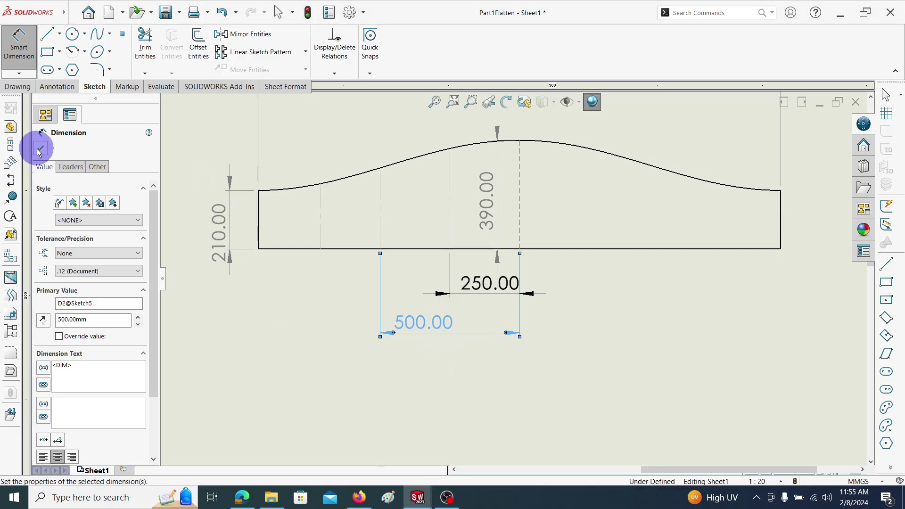
{"action": "left_click", "coordinate": [40, 151]}
- Dimension the outermost centerline of the Part1Flatten pattern from the bend line and set the distance to 750 mm
{"action": "left_click", "coordinate": [18, 42]}
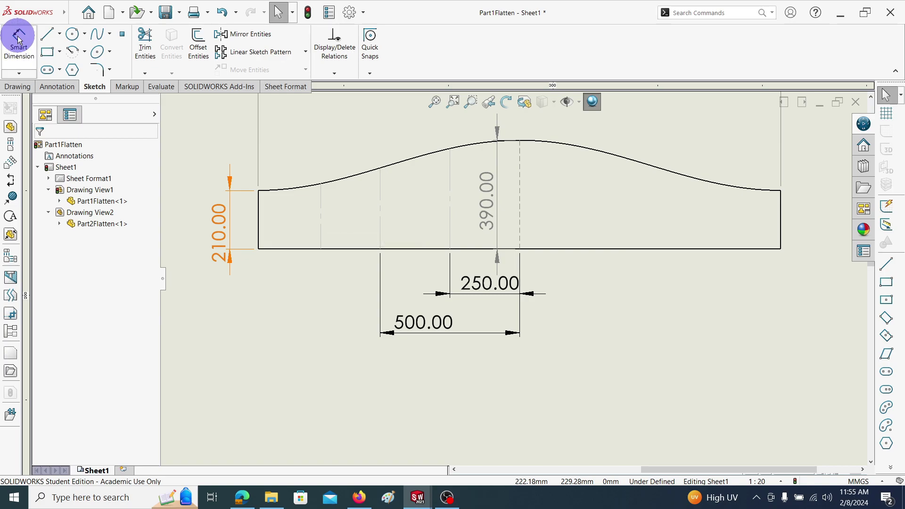
{"action": "left_click", "coordinate": [321, 221]}
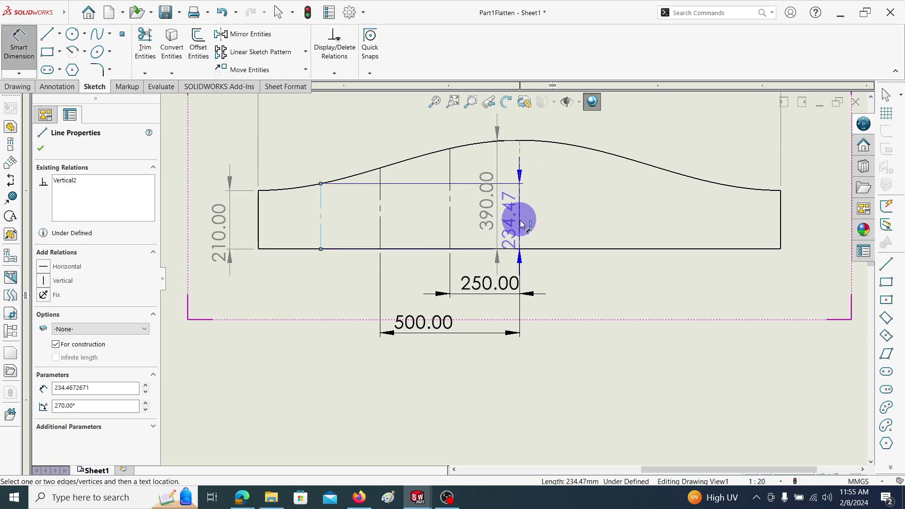
{"action": "left_click", "coordinate": [520, 224]}
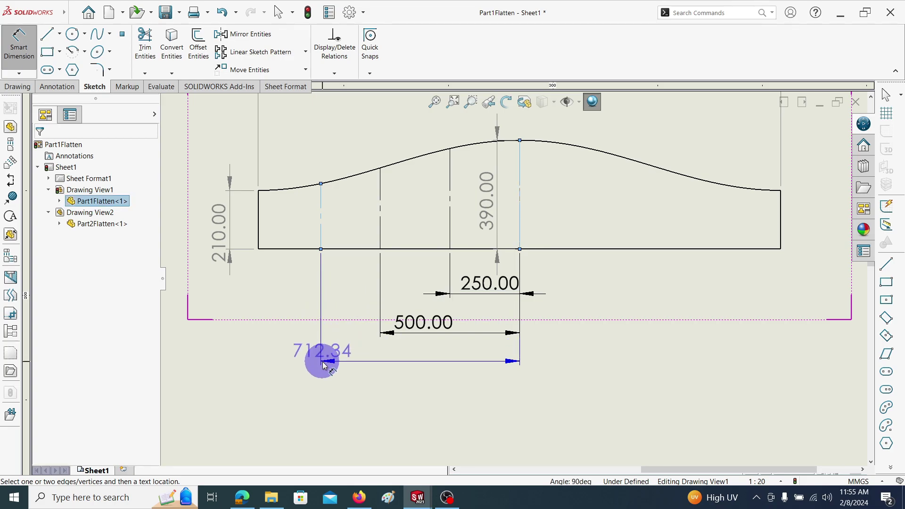
{"action": "left_click", "coordinate": [340, 368]}
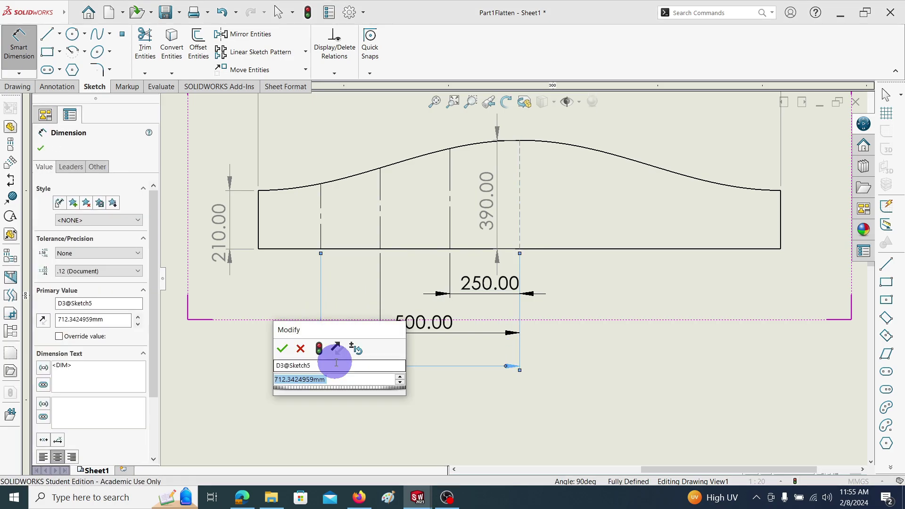
{"action": "type", "text": "750"}
{"action": "key", "text": "Return"}
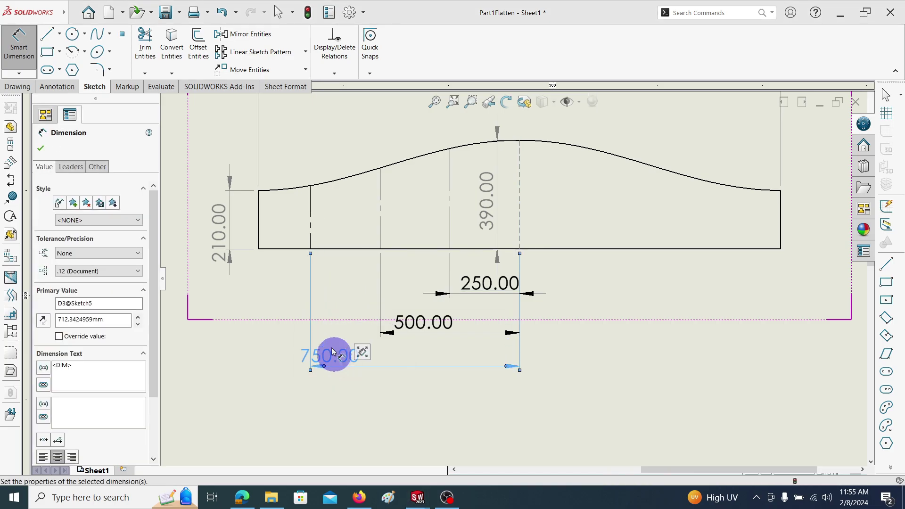
{"action": "left_click", "coordinate": [42, 150]}
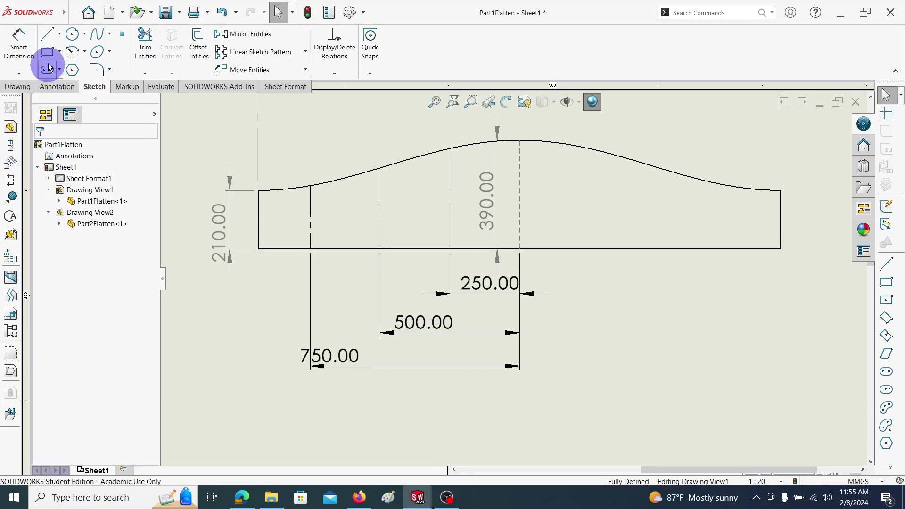
- Add a driven height dimension for the centerline 250 mm from the bend line, placed just left of that line
{"action": "left_click", "coordinate": [26, 48]}
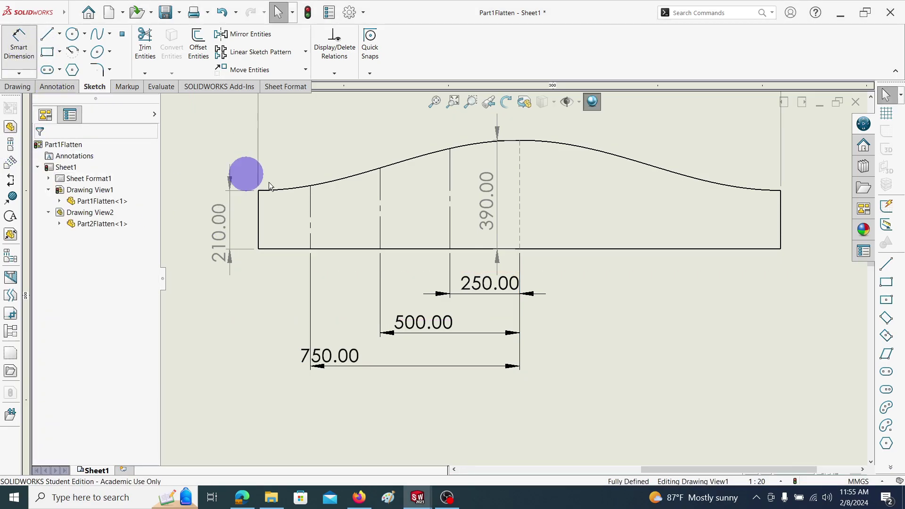
{"action": "left_click", "coordinate": [450, 216]}
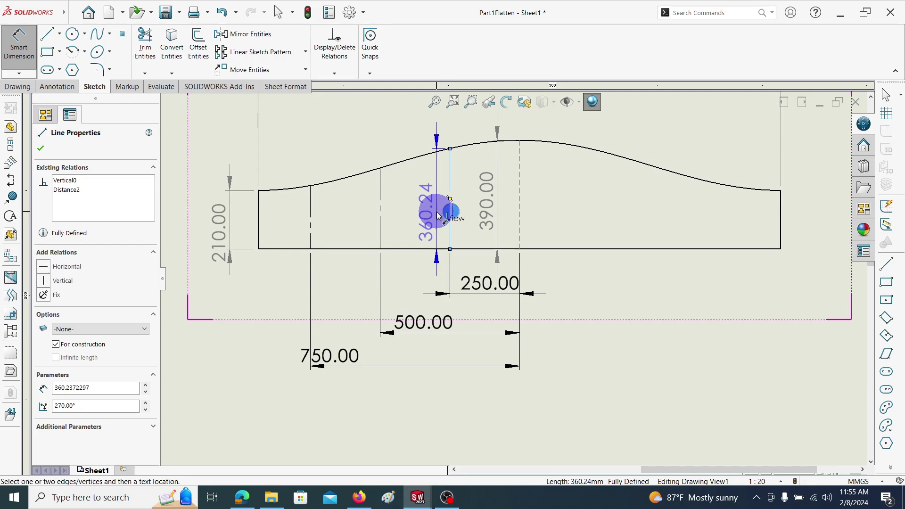
{"action": "left_click", "coordinate": [435, 212]}
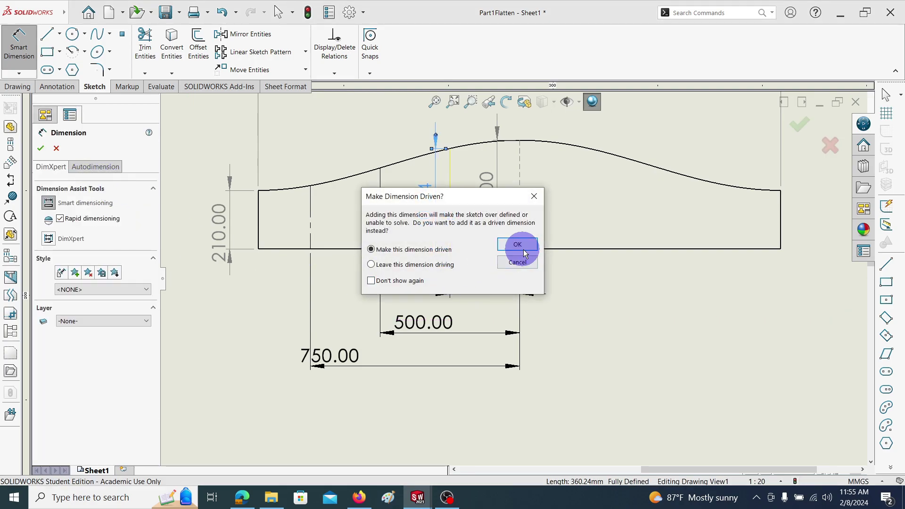
{"action": "left_click", "coordinate": [518, 245]}
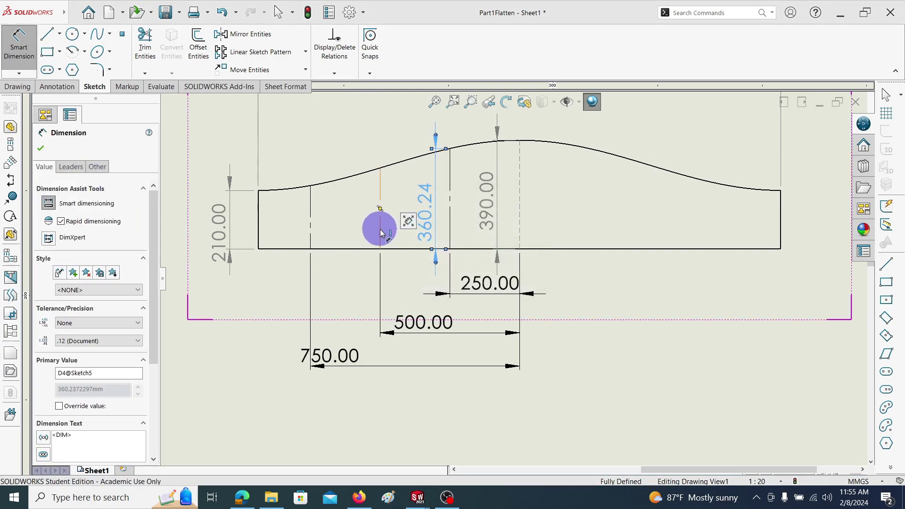
- Add a driven height dimension for the centerline 500 mm from the bend line and reposition it just left of that line
{"action": "left_click", "coordinate": [380, 231]}
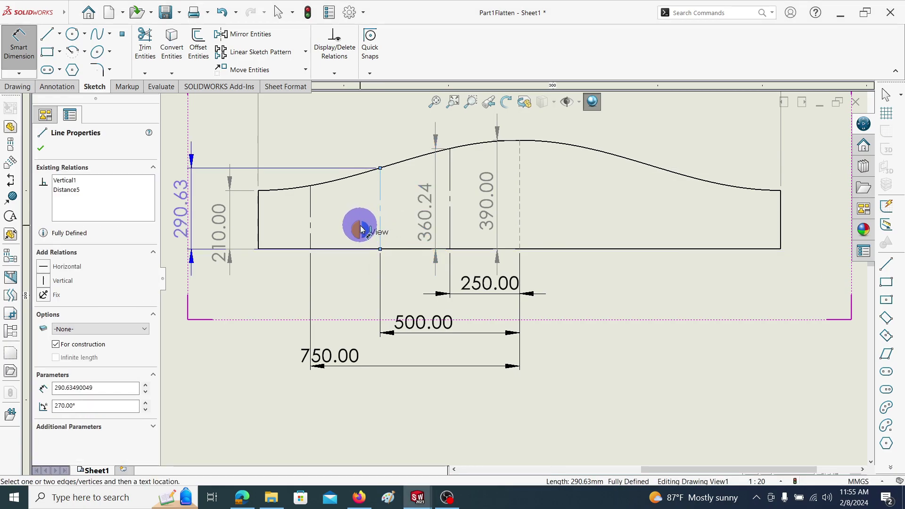
{"action": "left_click", "coordinate": [361, 229]}
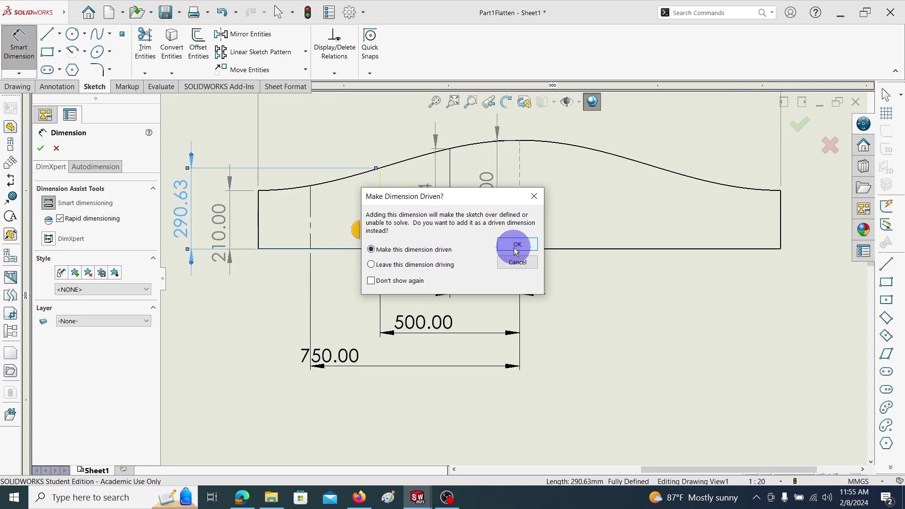
{"action": "left_click", "coordinate": [515, 248]}
{"action": "left_click_drag", "start_coordinate": [231, 223], "coordinate": [353, 220]}
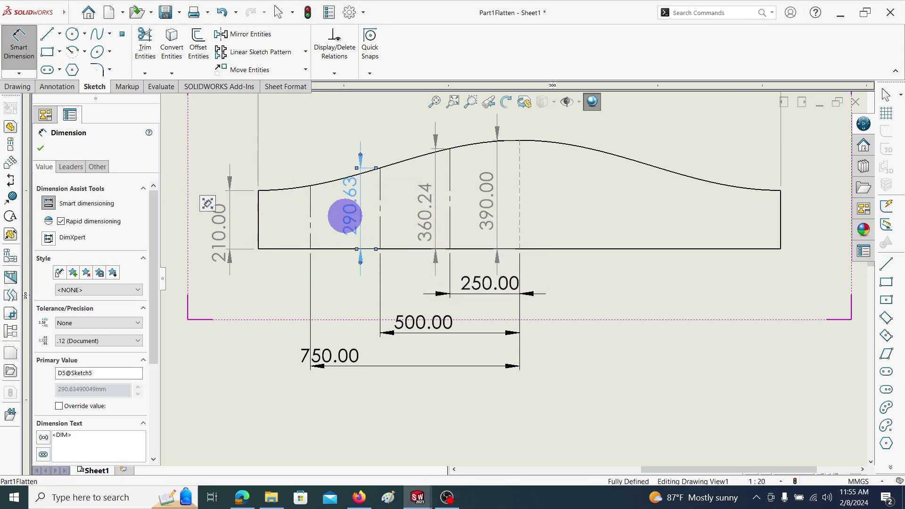
{"action": "left_click", "coordinate": [40, 147]}
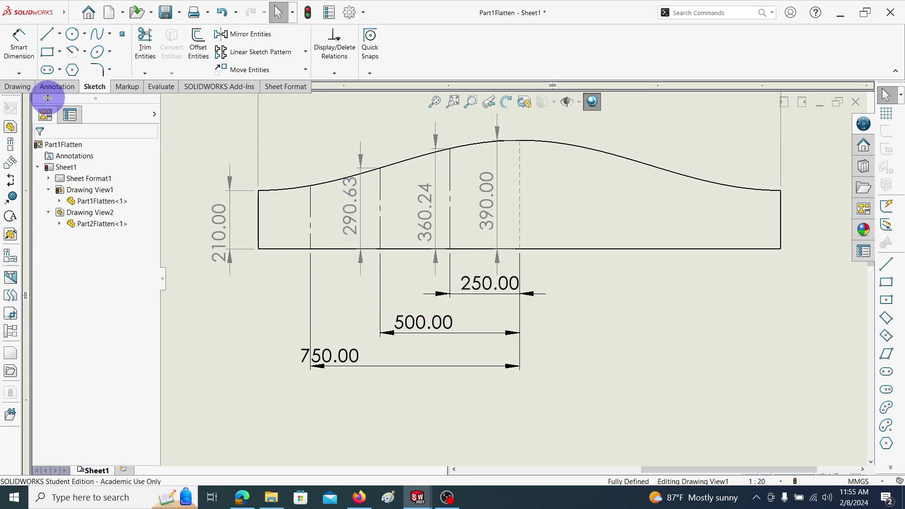
- Add a driven height dimension for the centerline 750 mm from the bend line, placed between it and the pattern's left edge
{"action": "left_click", "coordinate": [16, 41]}
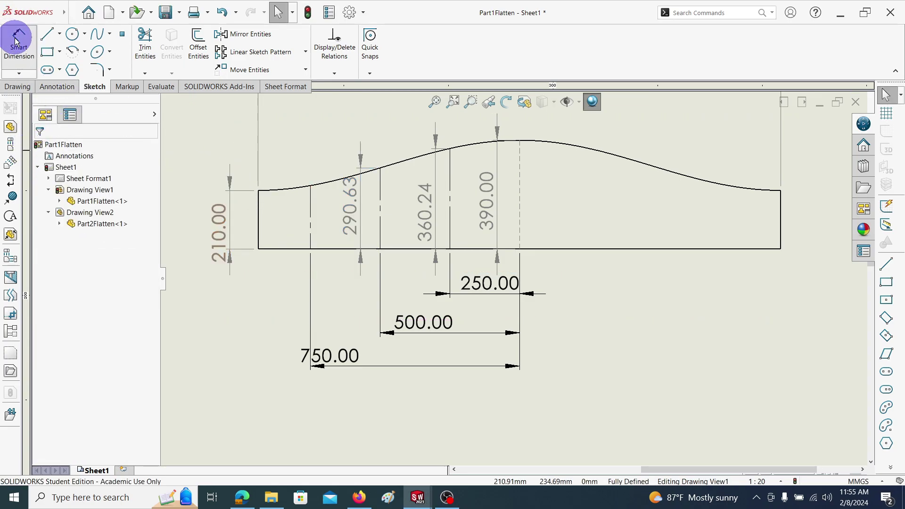
{"action": "left_click", "coordinate": [310, 231]}
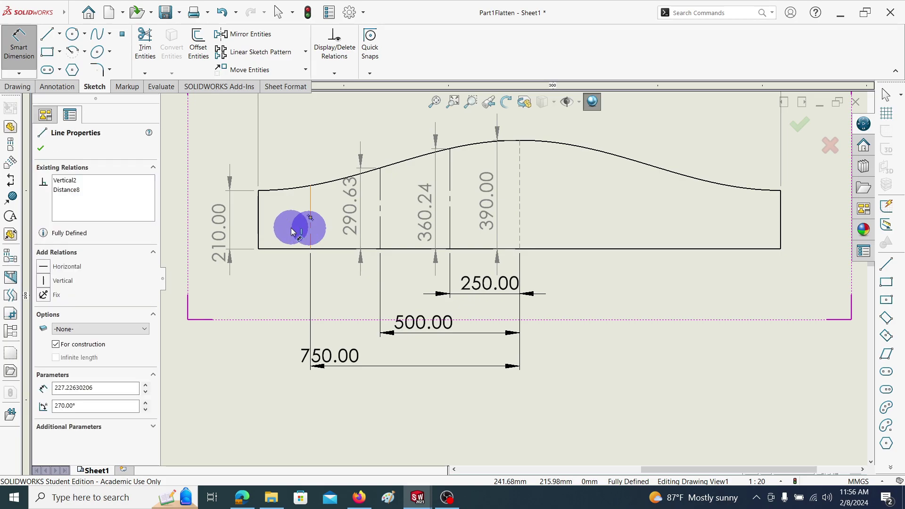
{"action": "left_click", "coordinate": [283, 225]}
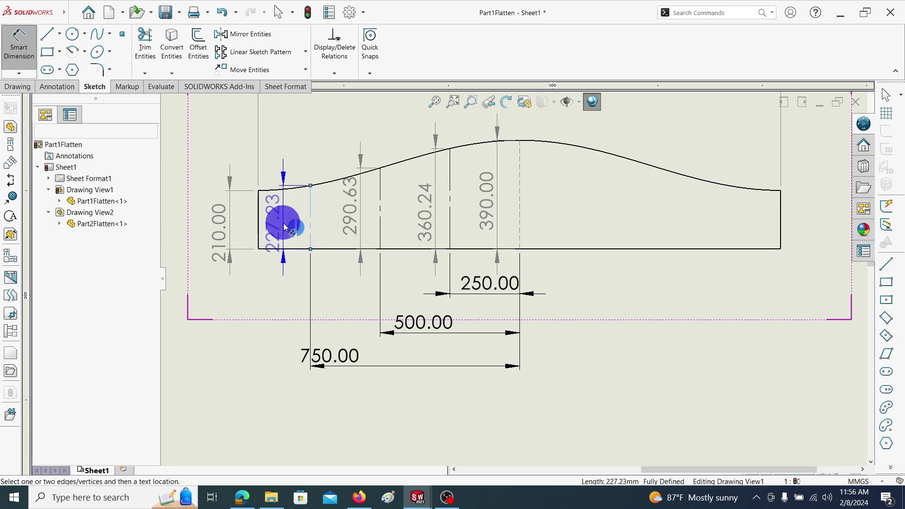
{"action": "left_click", "coordinate": [517, 244]}
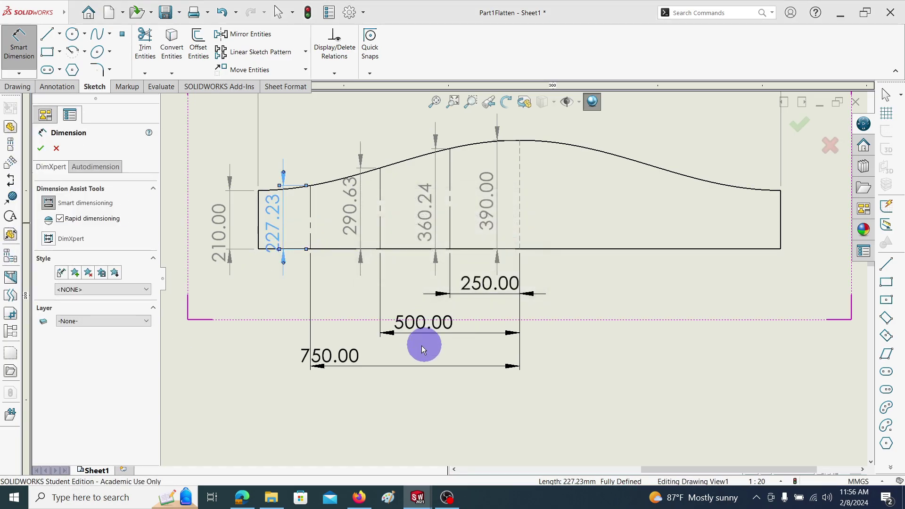
{"action": "scroll", "coordinate": [586, 377], "scroll_direction": "up", "scroll_amount": 4}
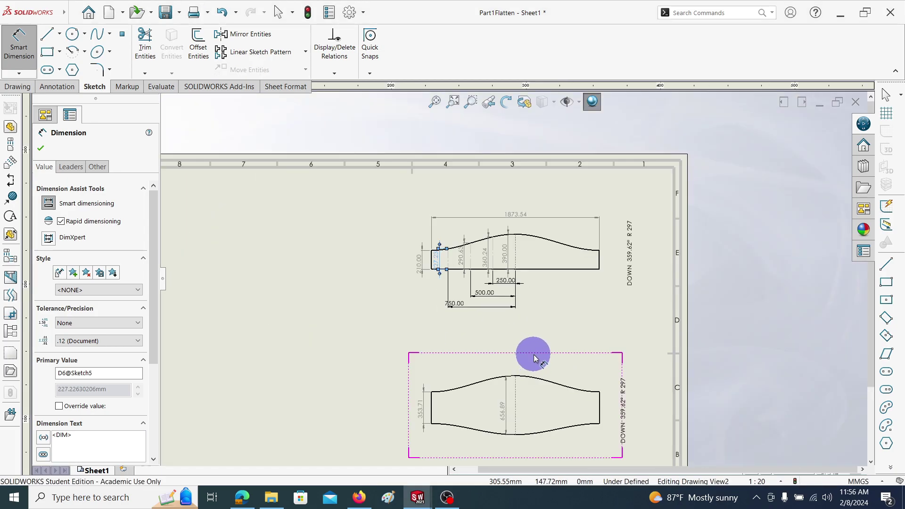
{"action": "scroll", "coordinate": [528, 358], "scroll_direction": "down", "scroll_amount": 2}
{"action": "left_click", "coordinate": [579, 322]}
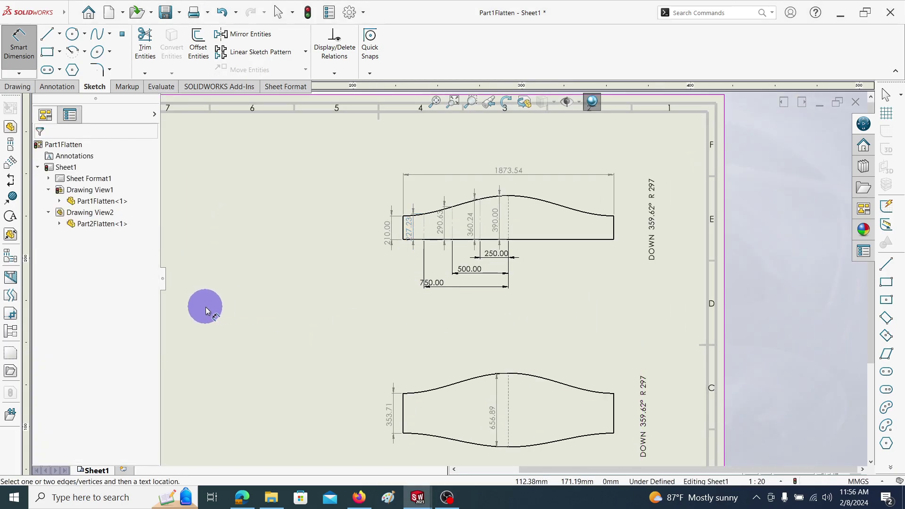
- Add a bold, underlined note reading "Part 1" at font size 36 to the left of the Part1Flatten view
{"action": "left_click", "coordinate": [57, 87]}
{"action": "left_click", "coordinate": [123, 44]}
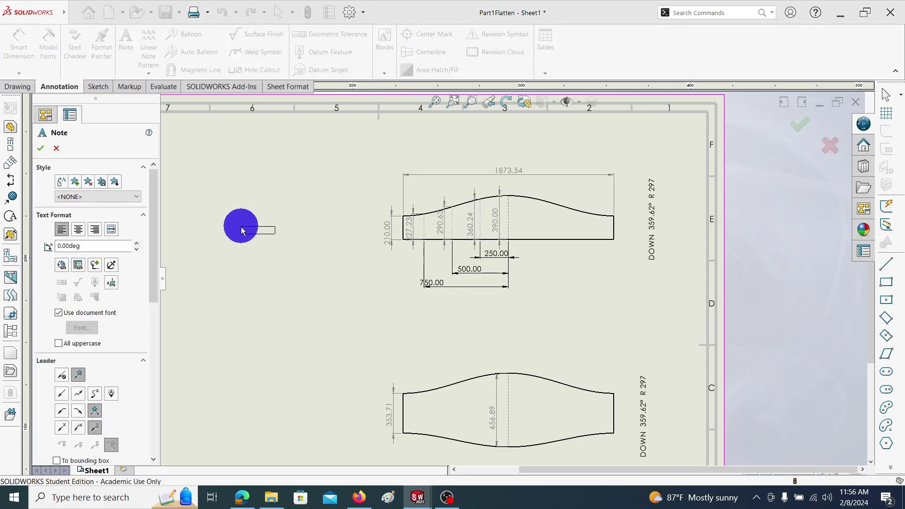
{"action": "left_click", "coordinate": [240, 226]}
{"action": "type", "text": "Part 1"}
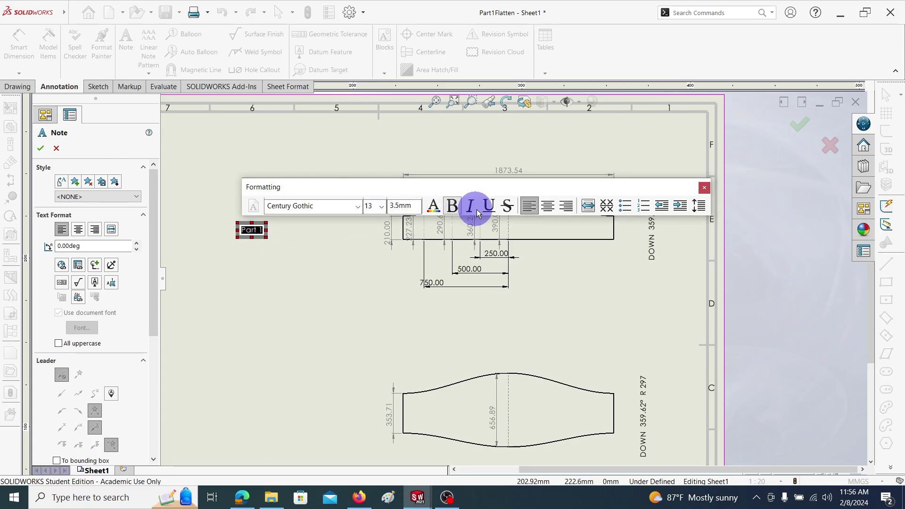
{"action": "left_click", "coordinate": [490, 206]}
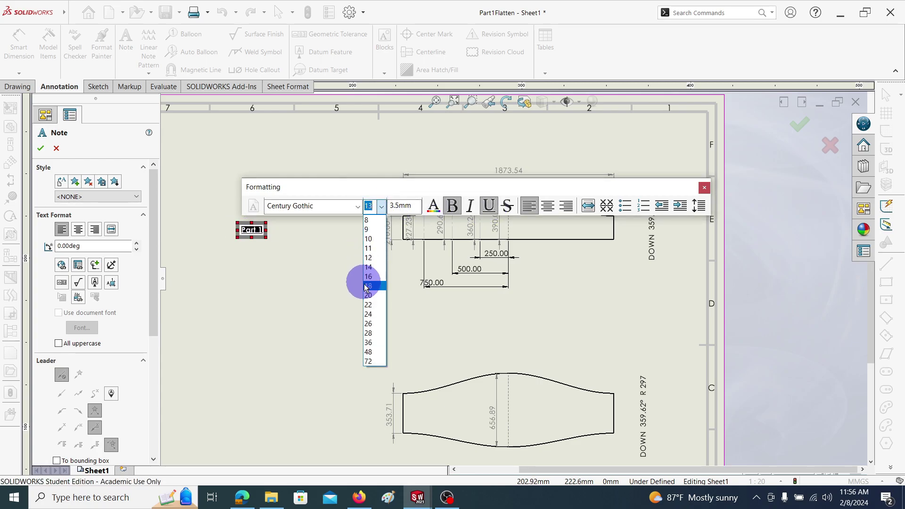
{"action": "left_click", "coordinate": [371, 315]}
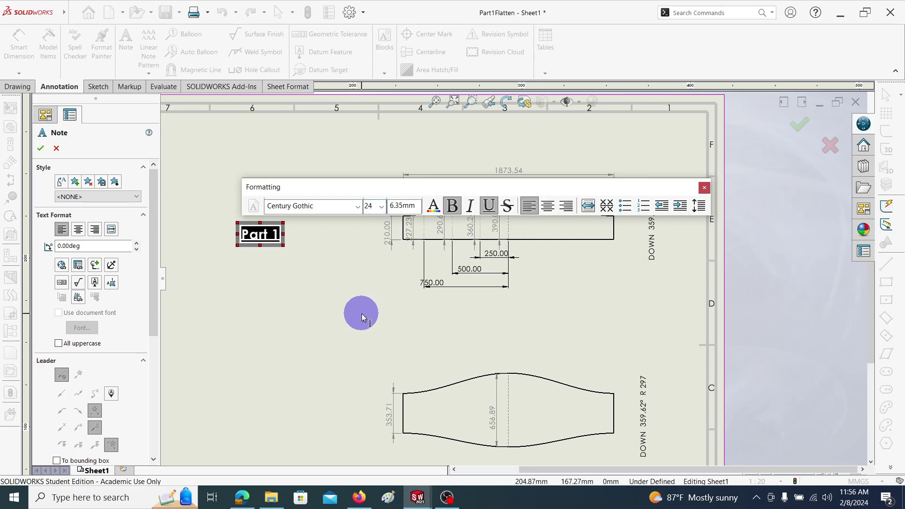
{"action": "left_click", "coordinate": [380, 206]}
{"action": "left_click", "coordinate": [372, 343]}
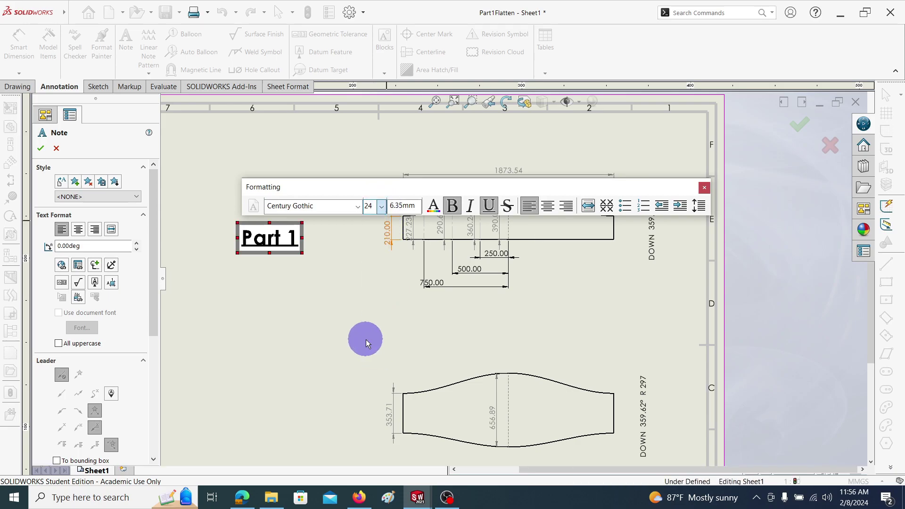
{"action": "left_click", "coordinate": [40, 150]}
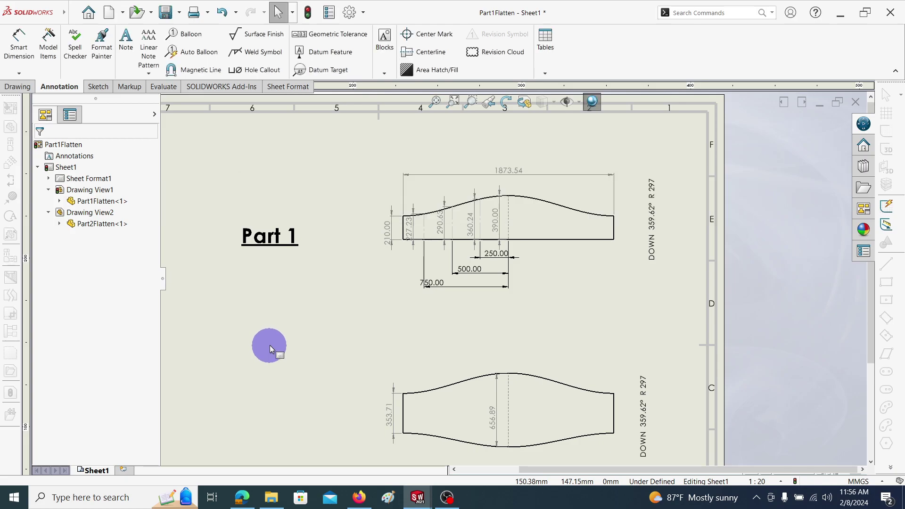
- Copy the "Part 1" note to beside the Part2Flatten view and change the copy's text to "Part 2"
{"action": "key", "text": "z"}
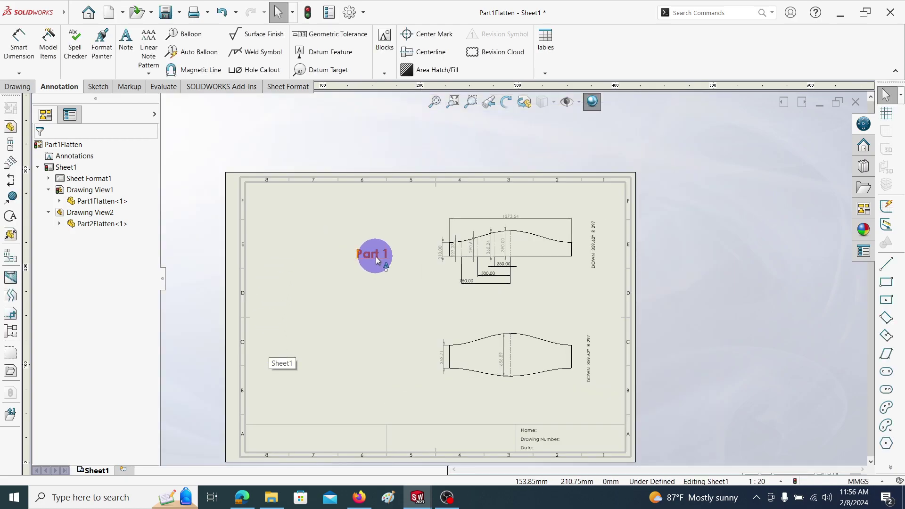
{"action": "key", "text": "Return"}
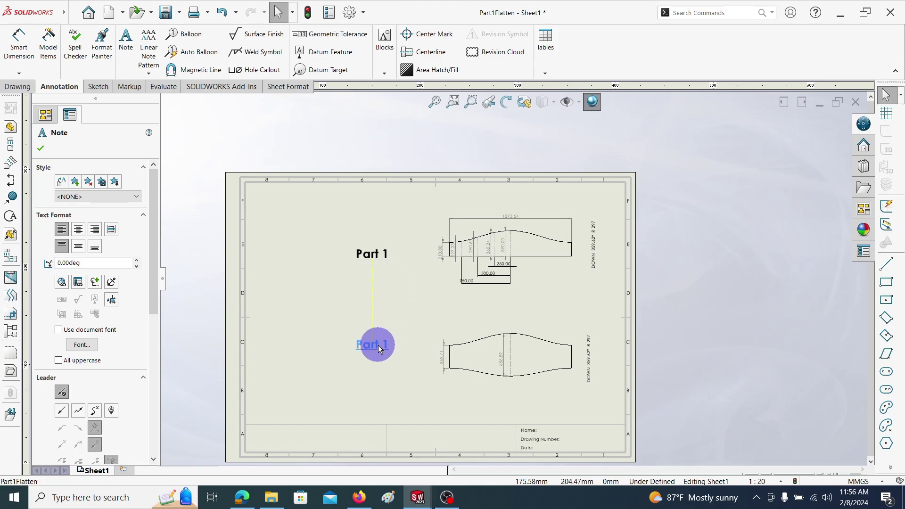
{"action": "left_click", "coordinate": [382, 349]}
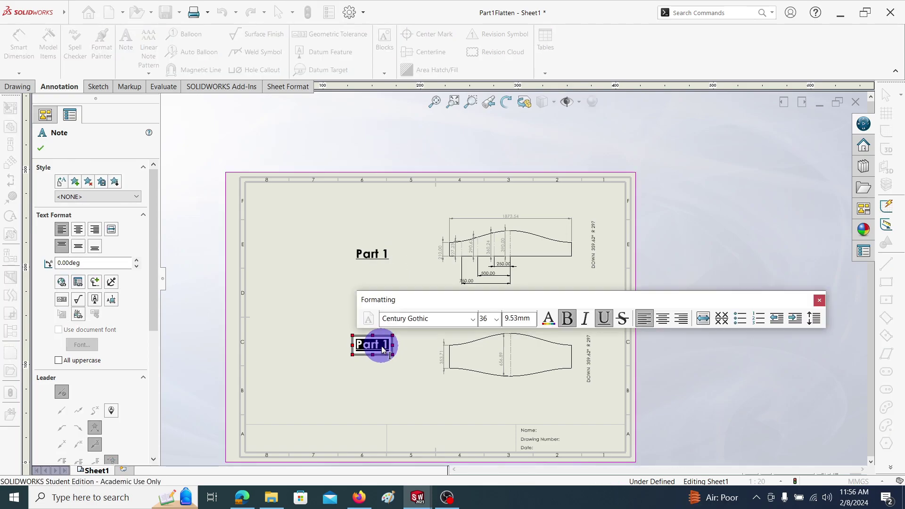
{"action": "double_click", "coordinate": [387, 346]}
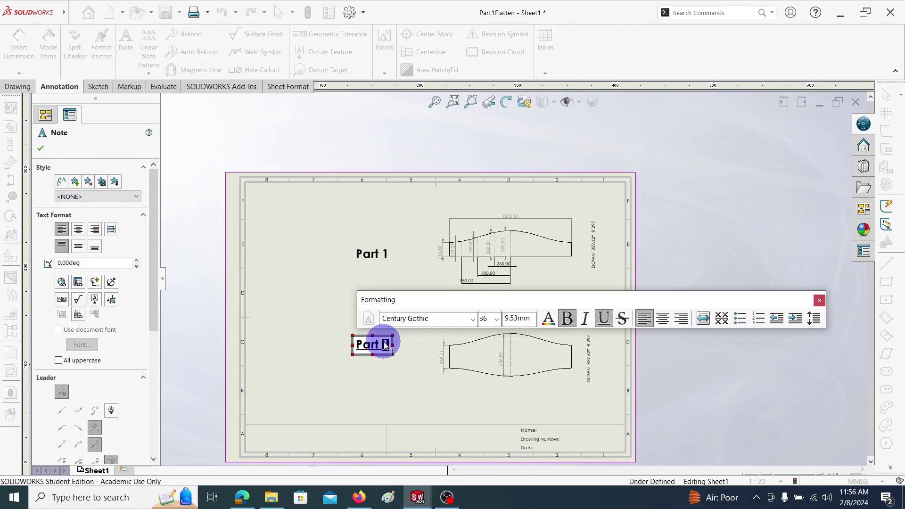
{"action": "left_click", "coordinate": [304, 358]}
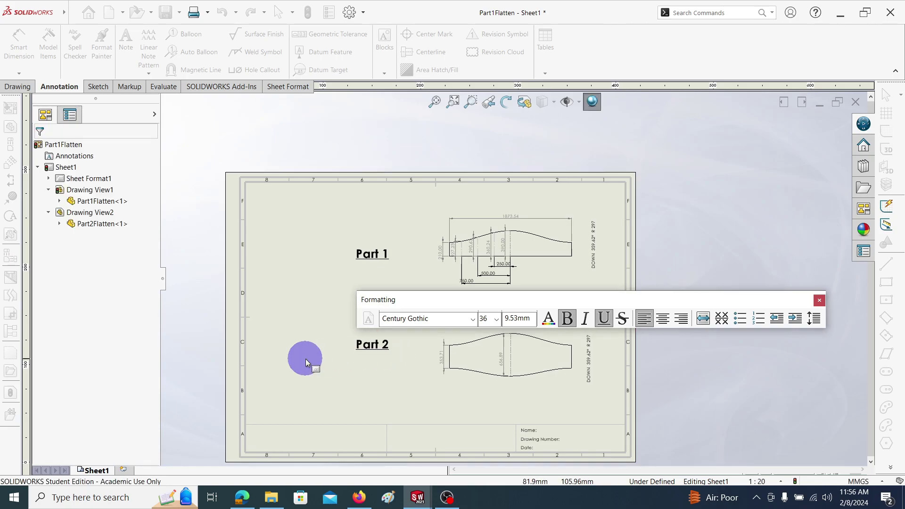
{"action": "scroll", "coordinate": [469, 349], "scroll_direction": "up", "scroll_amount": 3}
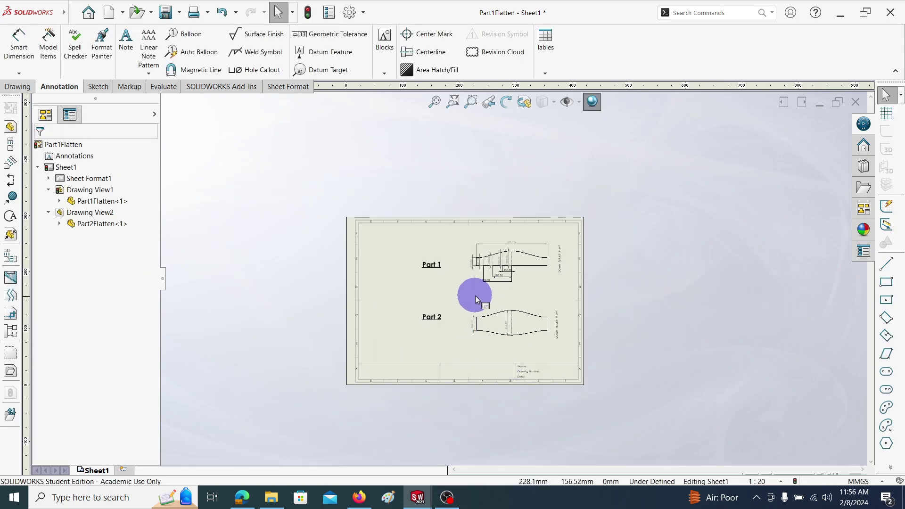
{"action": "scroll", "coordinate": [476, 292], "scroll_direction": "down", "scroll_amount": 4}
{"action": "scroll", "coordinate": [573, 301], "scroll_direction": "down", "scroll_amount": 2}
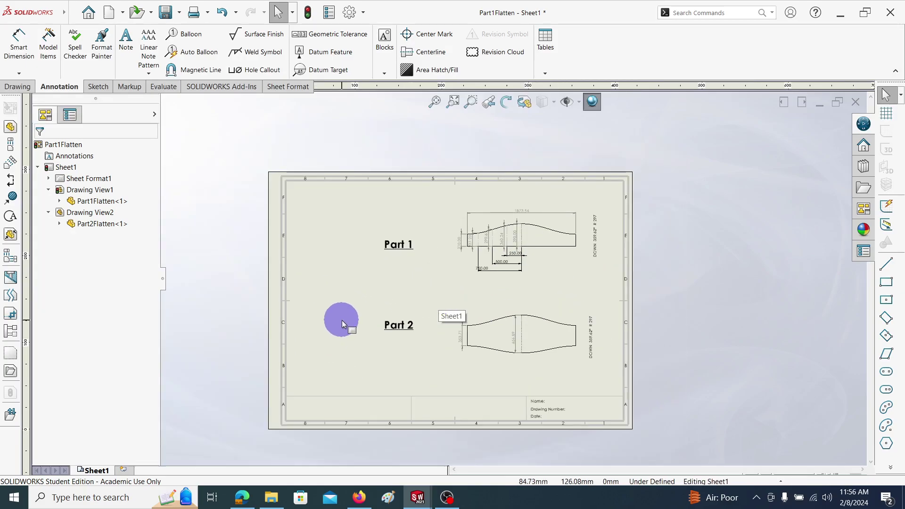
{"action": "scroll", "coordinate": [334, 306], "scroll_direction": "up", "scroll_amount": 2}
{"action": "scroll", "coordinate": [396, 323], "scroll_direction": "down", "scroll_amount": 1}
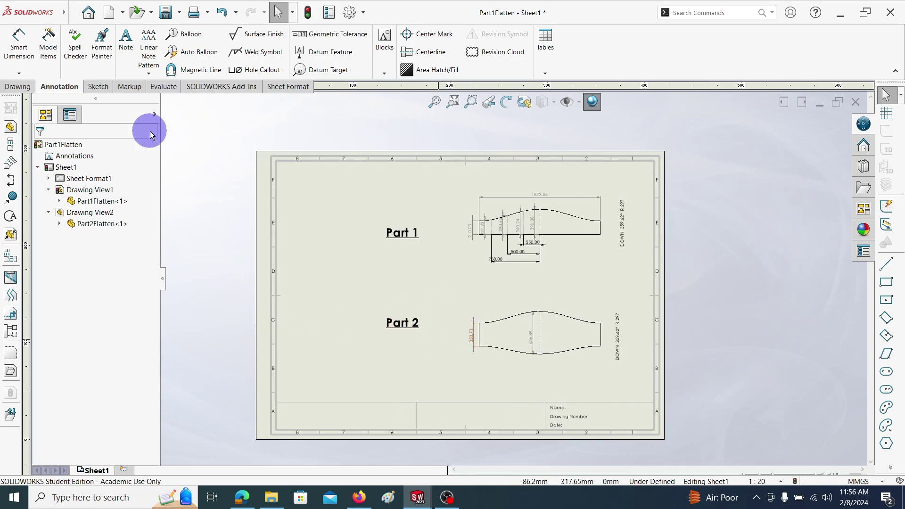
{"action": "left_click", "coordinate": [407, 319]}
{"action": "left_click", "coordinate": [407, 356]}
{"action": "left_click", "coordinate": [454, 355]}
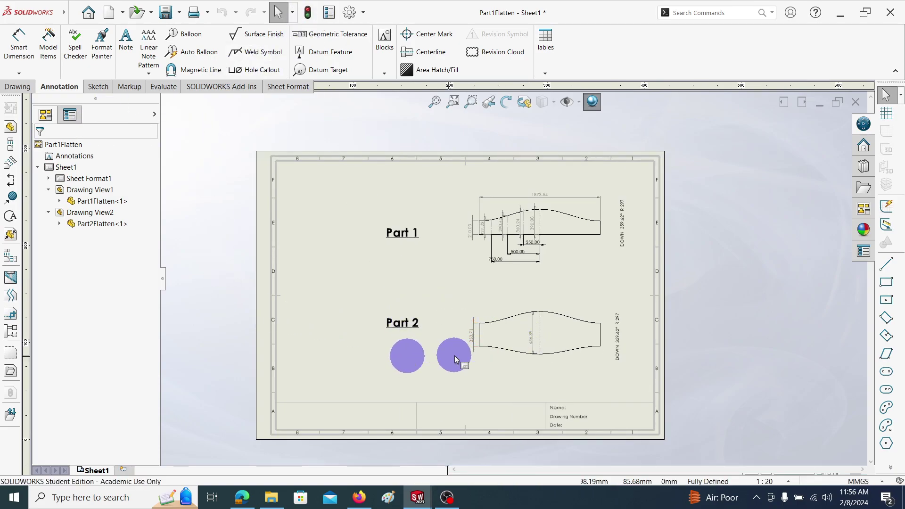
- Save the drawing as a PDF named Part1Flatten in the Elbow3 folder and open the exported file
{"action": "left_click", "coordinate": [73, 13]}
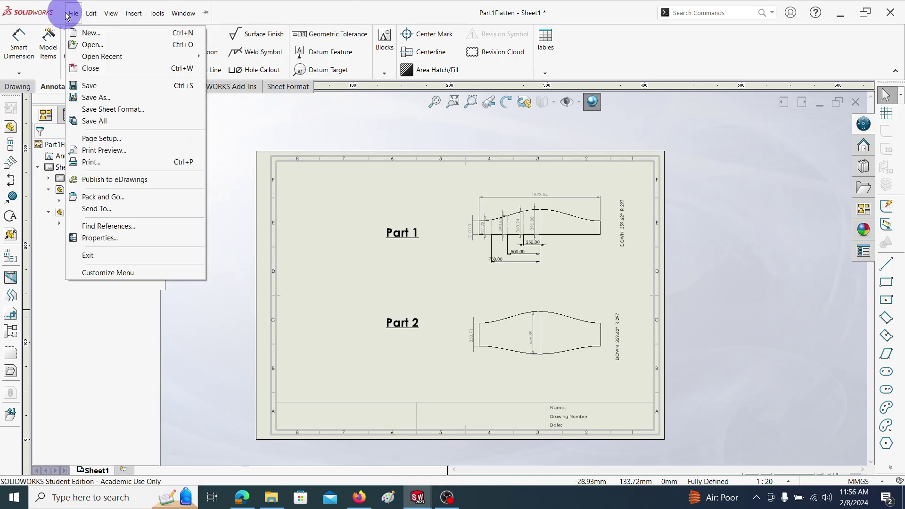
{"action": "left_click", "coordinate": [95, 97]}
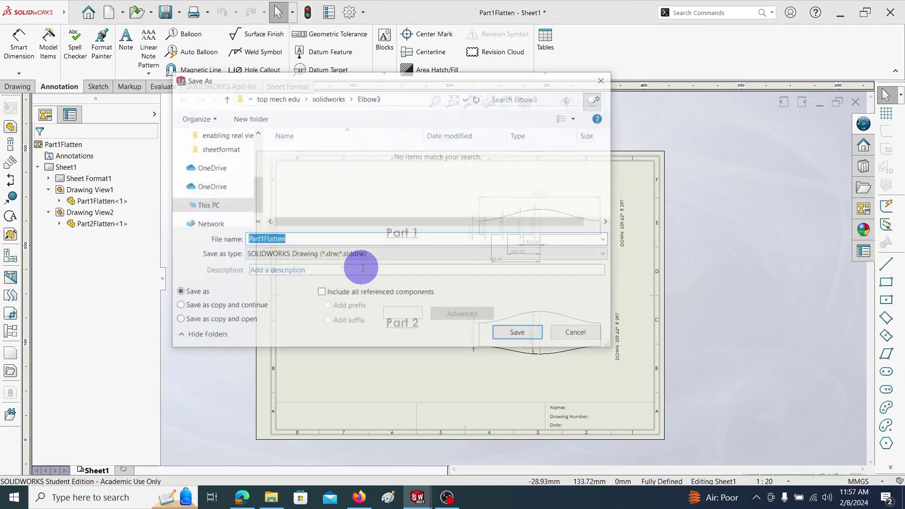
{"action": "left_click", "coordinate": [399, 254]}
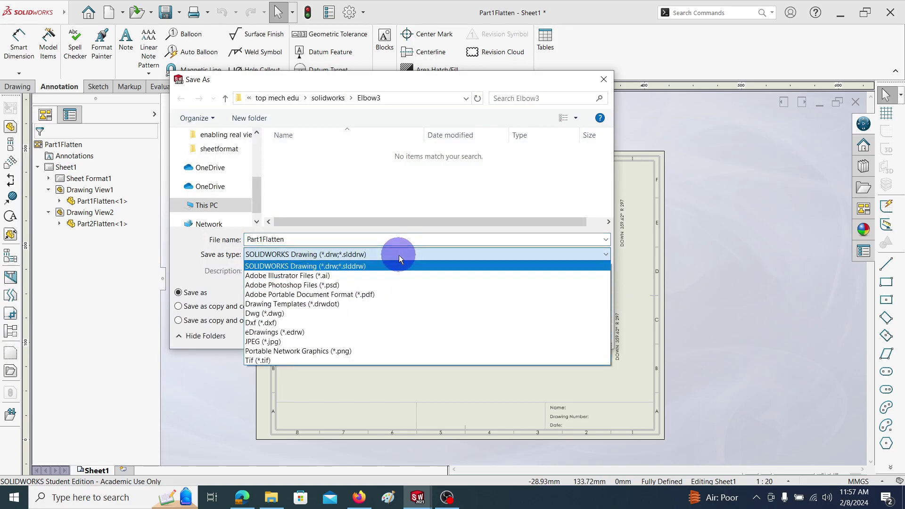
{"action": "left_click", "coordinate": [373, 295]}
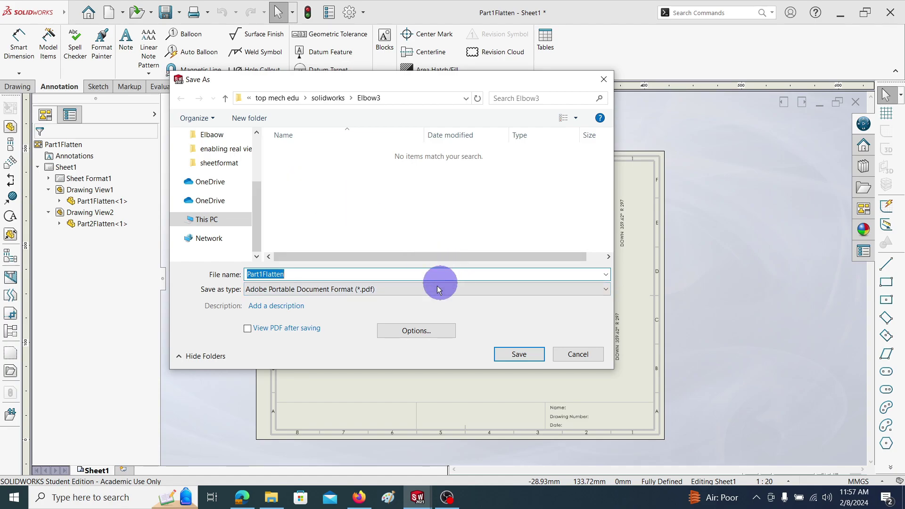
{"action": "left_click", "coordinate": [518, 355]}
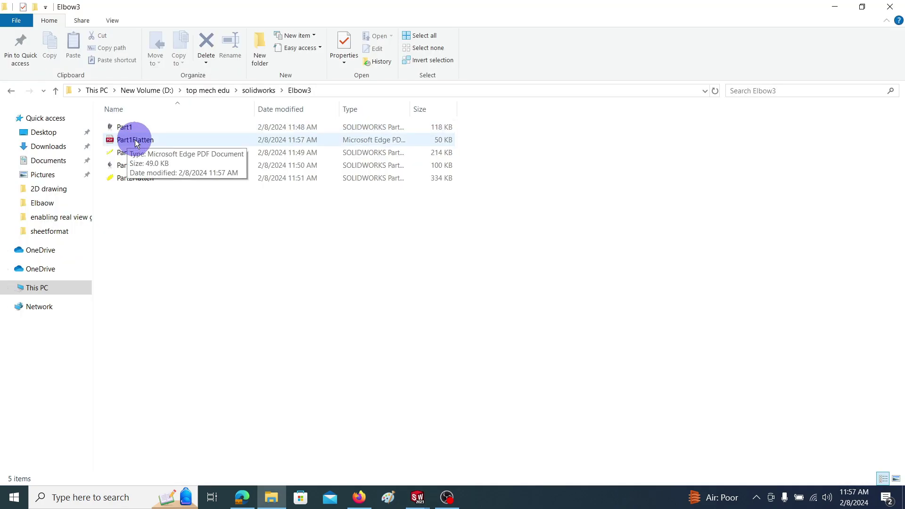
{"action": "double_click", "coordinate": [135, 140]}
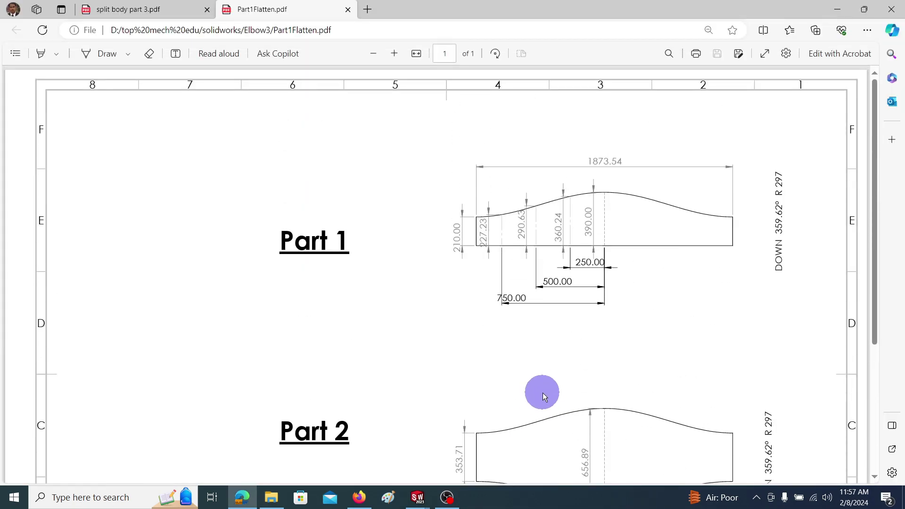
- Switch to the Part8 model in SOLIDWORKS and examine the elbow's segments from several angles against the flat patterns in the PDF
{"action": "key", "text": "alt+Tab"}
{"action": "scroll", "coordinate": [584, 276], "scroll_direction": "up", "scroll_amount": 3}
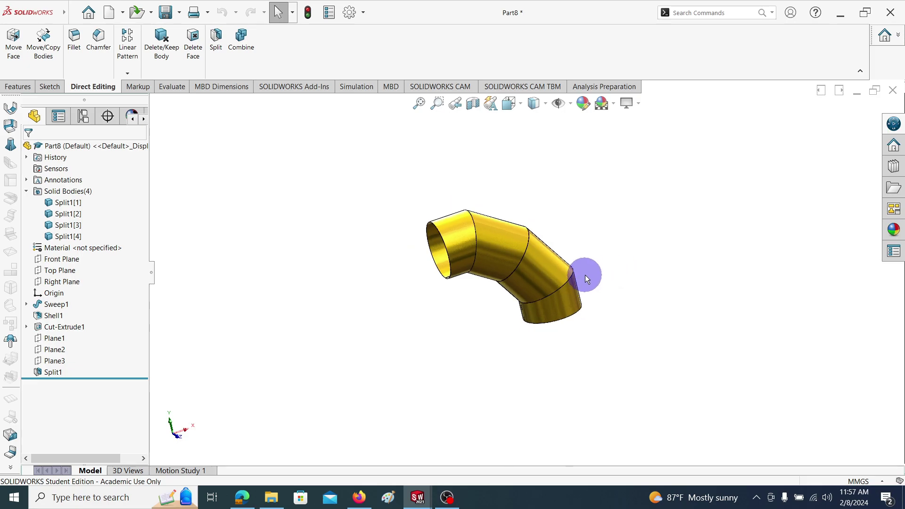
{"action": "scroll", "coordinate": [585, 267], "scroll_direction": "down", "scroll_amount": 5}
{"action": "middle_click_drag", "start_coordinate": [467, 276], "coordinate": [364, 292]}
{"action": "middle_click_drag", "start_coordinate": [556, 265], "coordinate": [358, 211]}
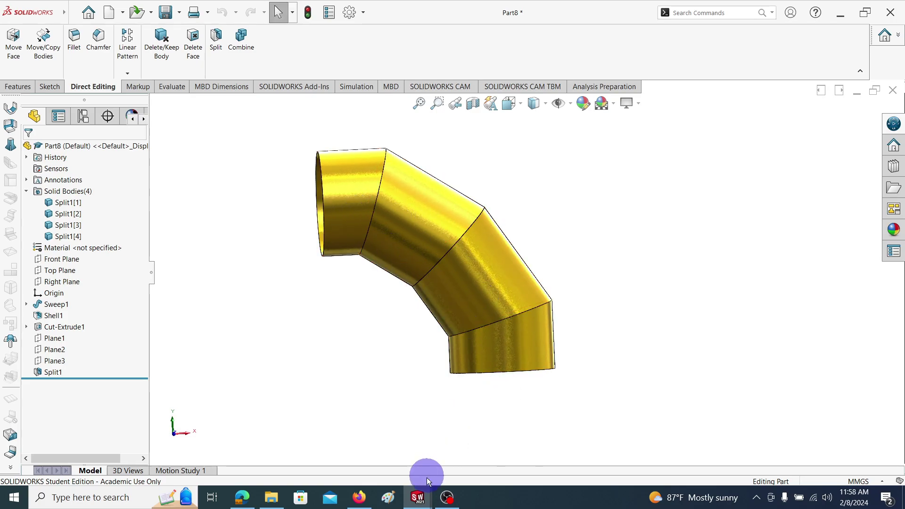
{"action": "left_click", "coordinate": [248, 502]}
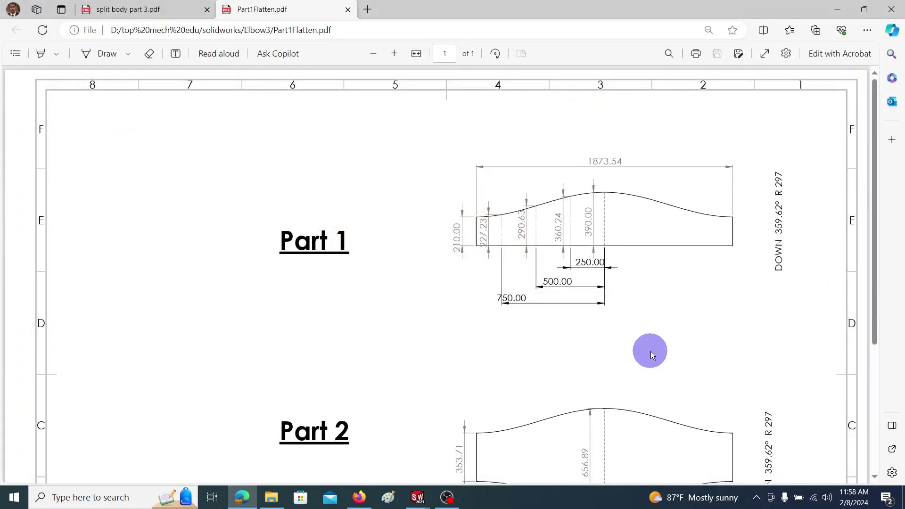
{"action": "left_click", "coordinate": [836, 13]}
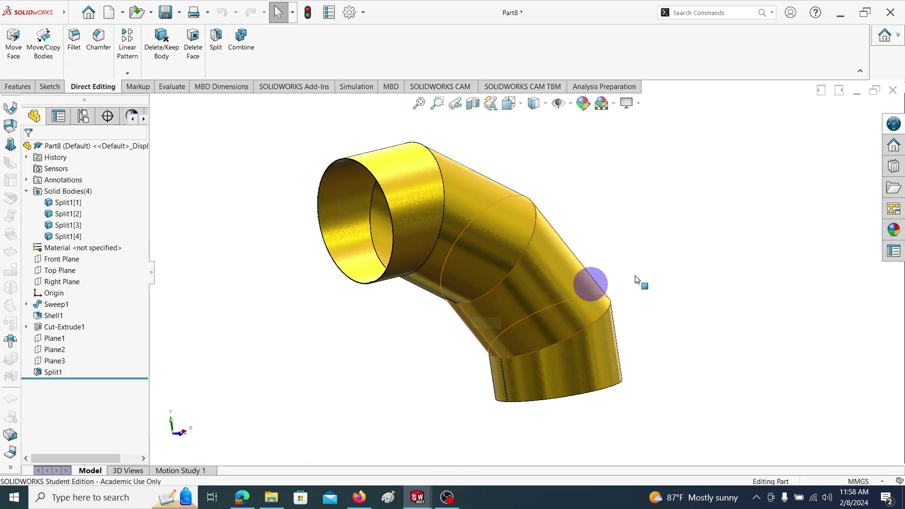
{"action": "key", "text": "ctrl+Left"}
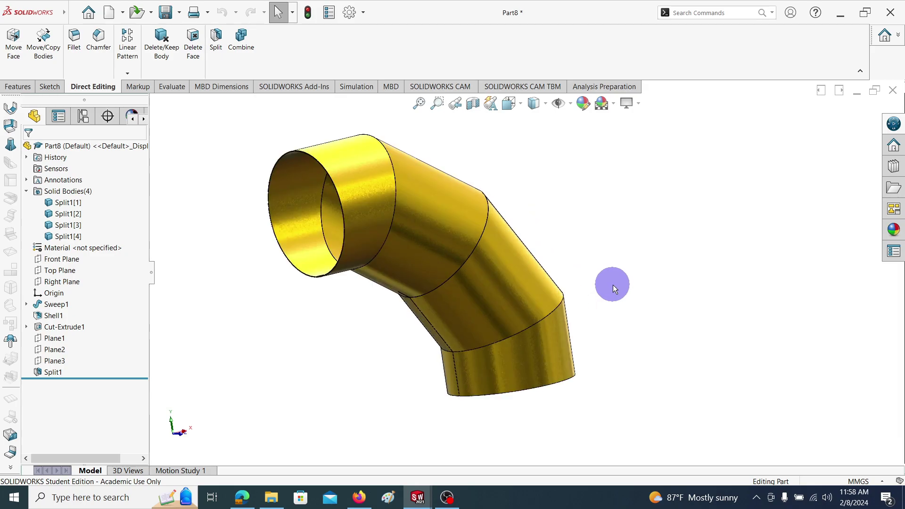